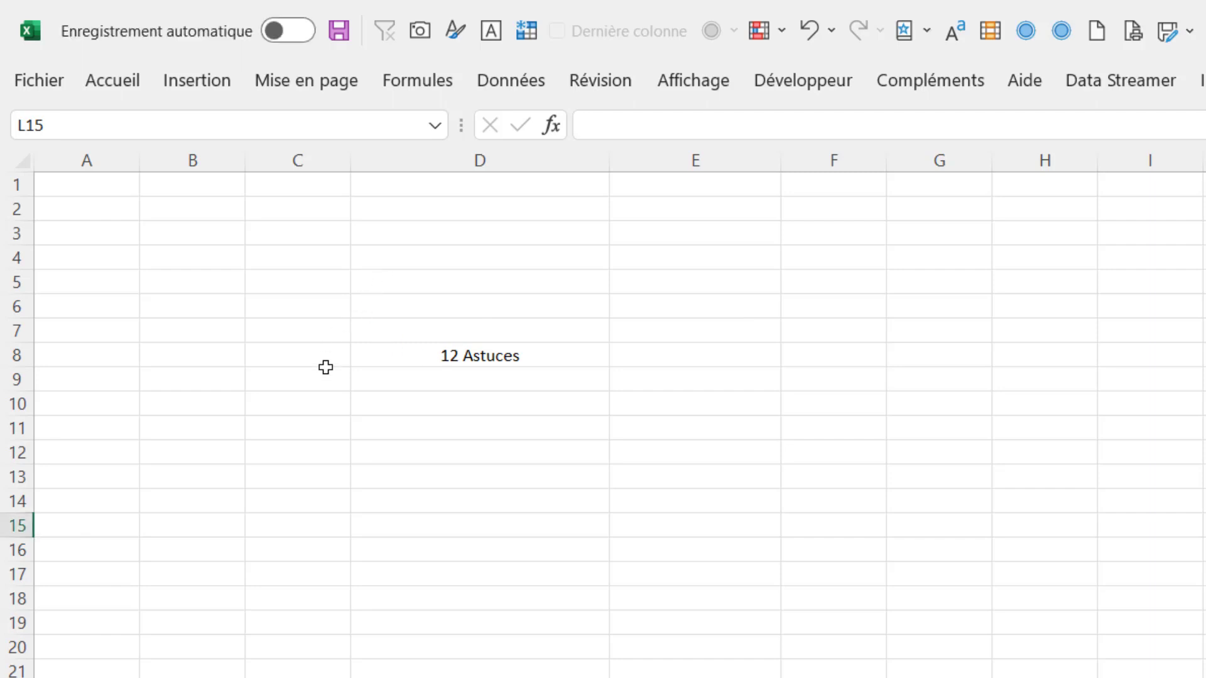
# - Number tip 1 in C9 and list 'Grouper date dans les tableaux' with a link to 'Grp dt'!A1
pyautogui.click(319, 378)
pyautogui.doubleClick(319, 378)
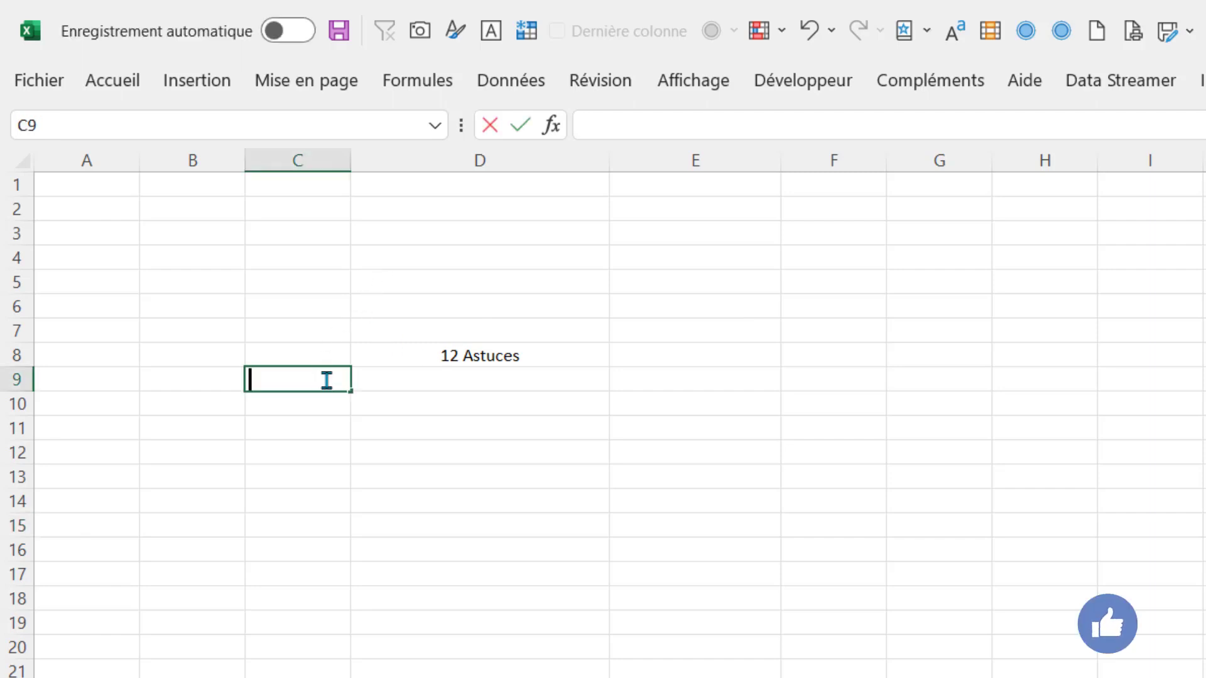
pyautogui.write('1')
pyautogui.click(716, 242)
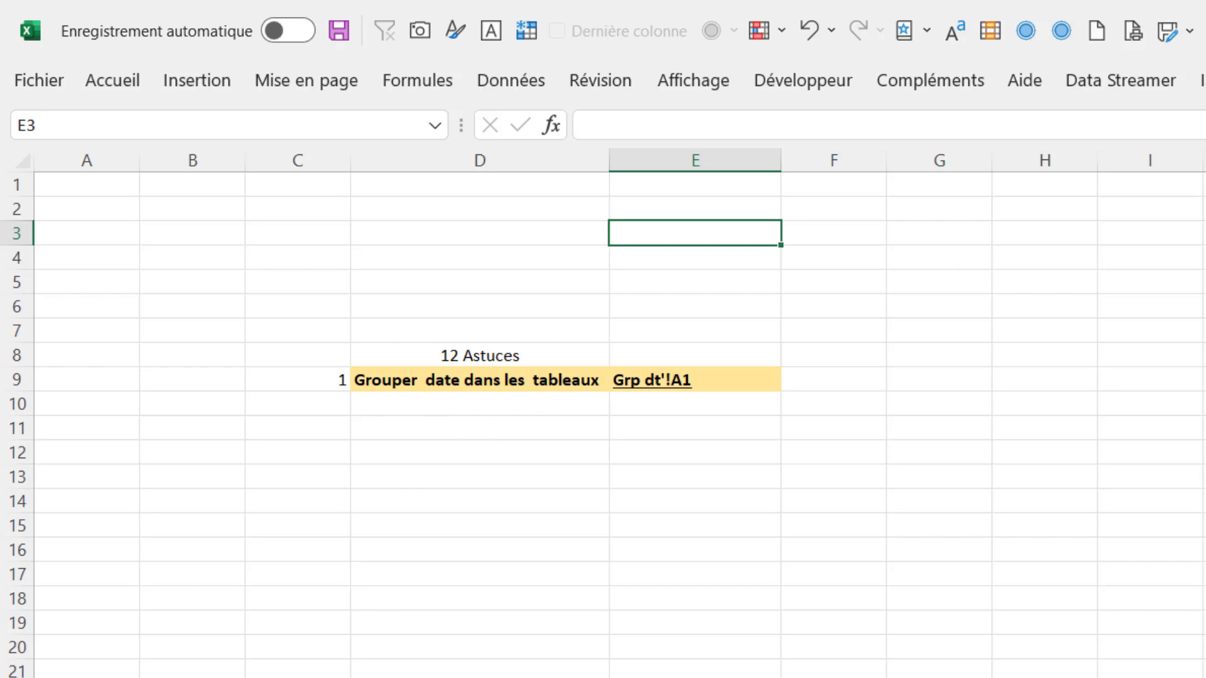
# - On the Grp dt sheet, check that the Date filter groups dates by year and month
pyautogui.click(641, 381)
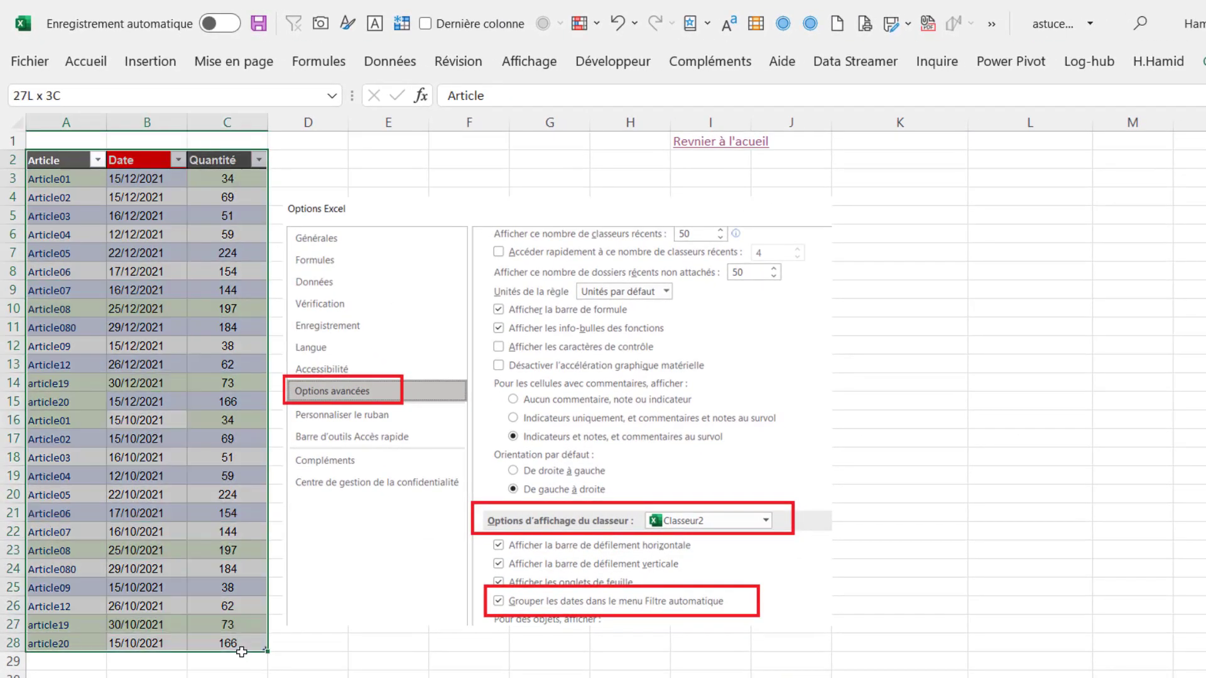
pyautogui.moveTo(69, 158); pyautogui.dragTo(242, 647)
pyautogui.click(151, 309)
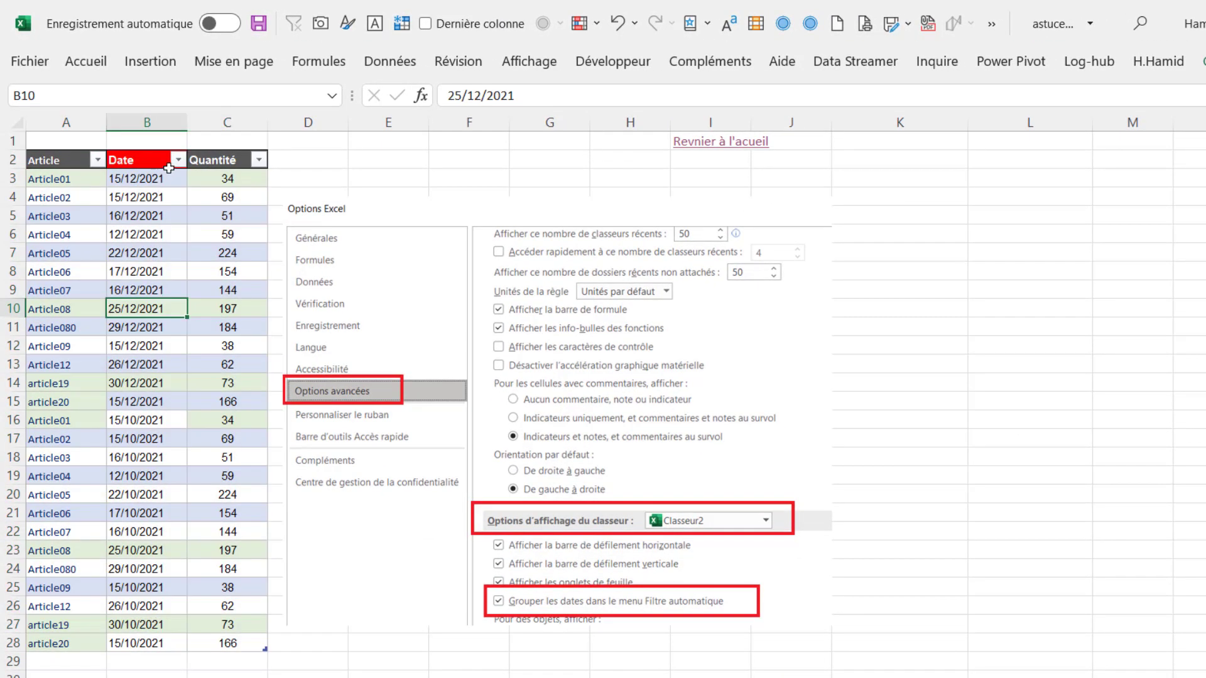
pyautogui.click(179, 162)
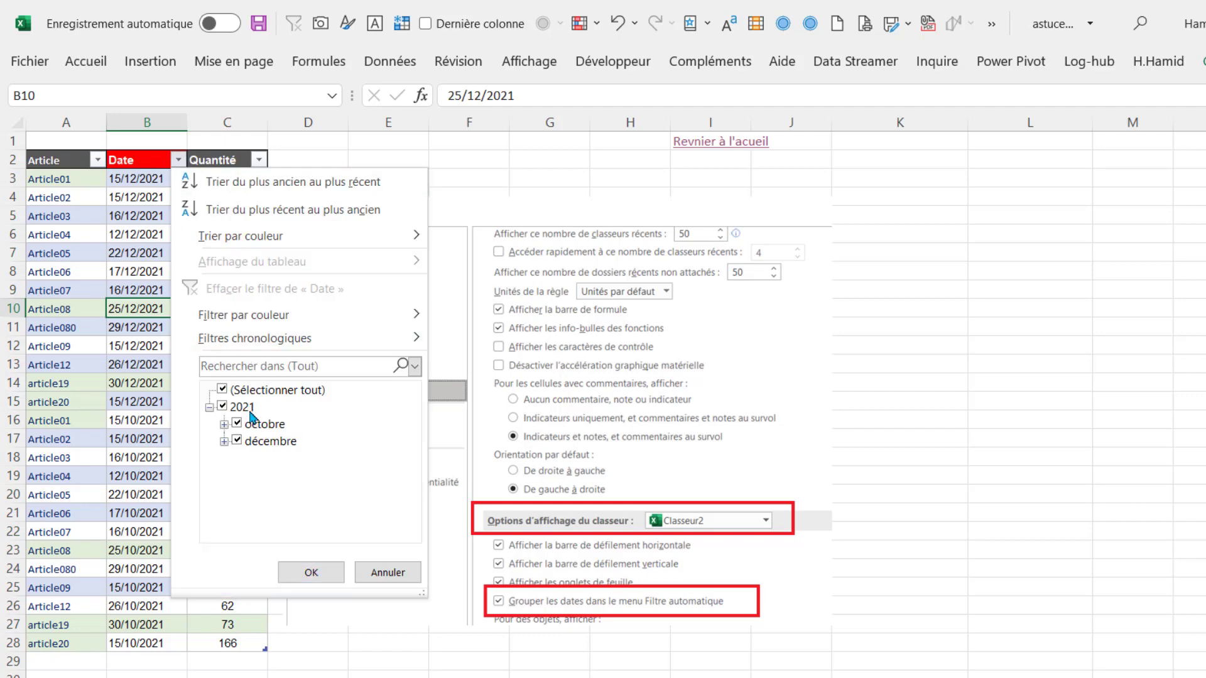
pyautogui.click(376, 573)
pyautogui.click(138, 268)
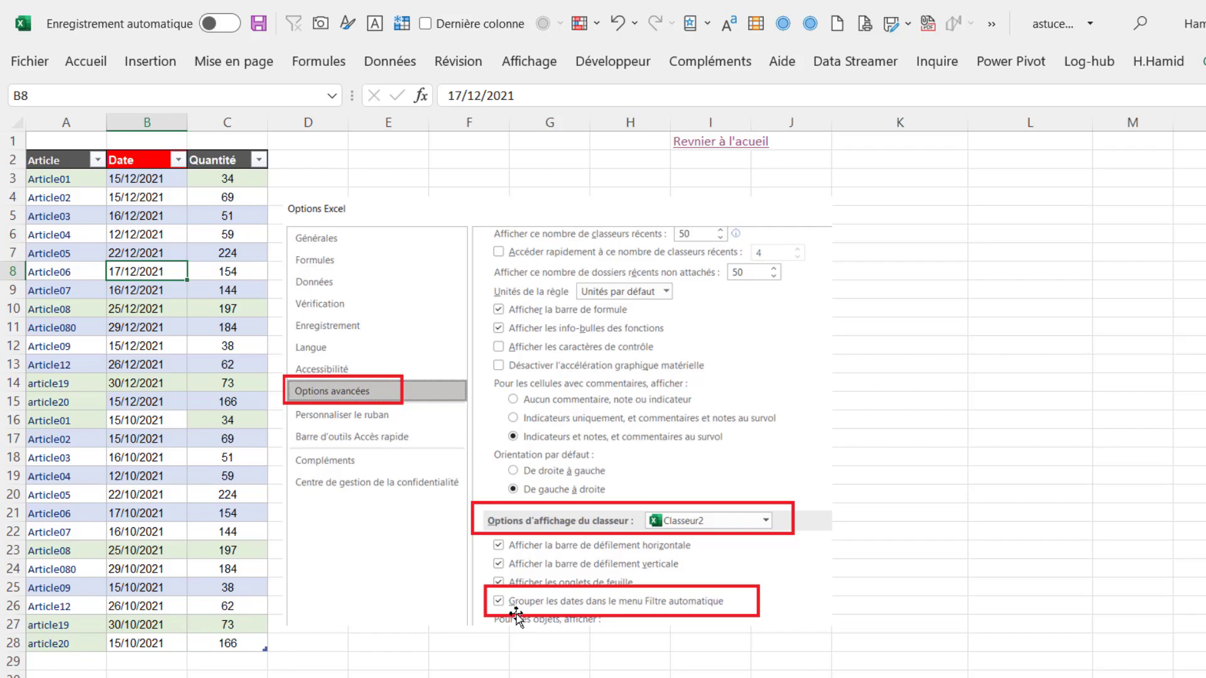
# - In Options avancées, untick 'Grouper les dates dans le menu Filtre automatique'
pyautogui.click(19, 63)
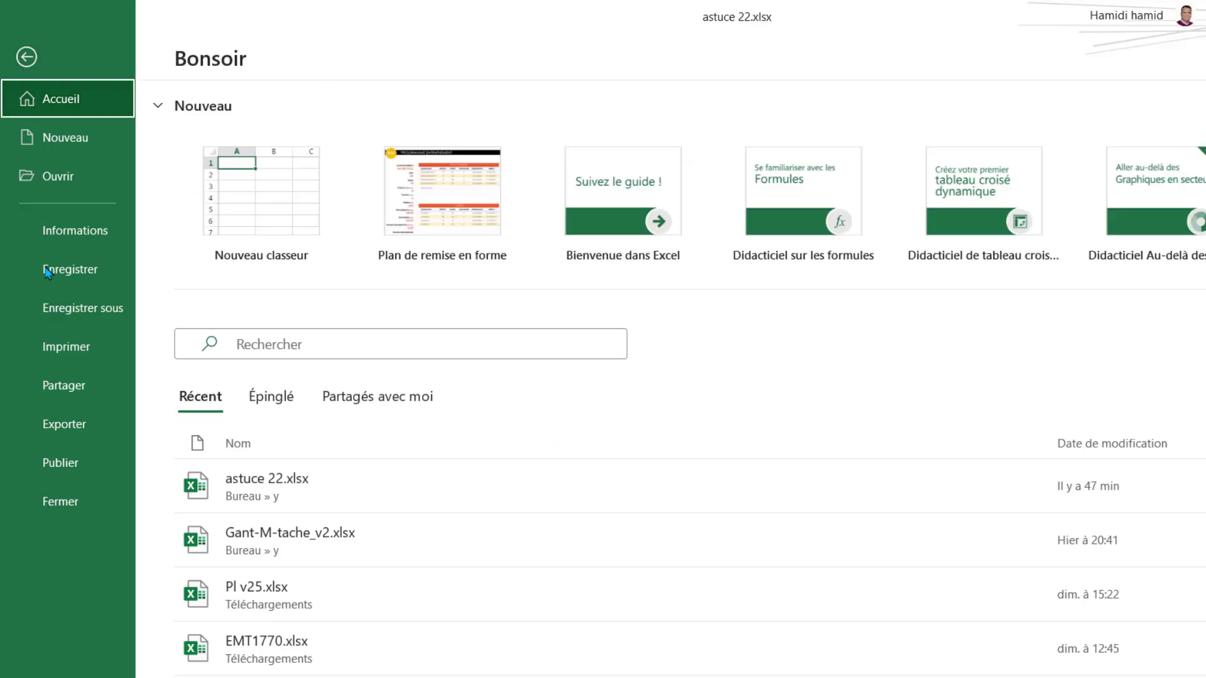
pyautogui.press('t')
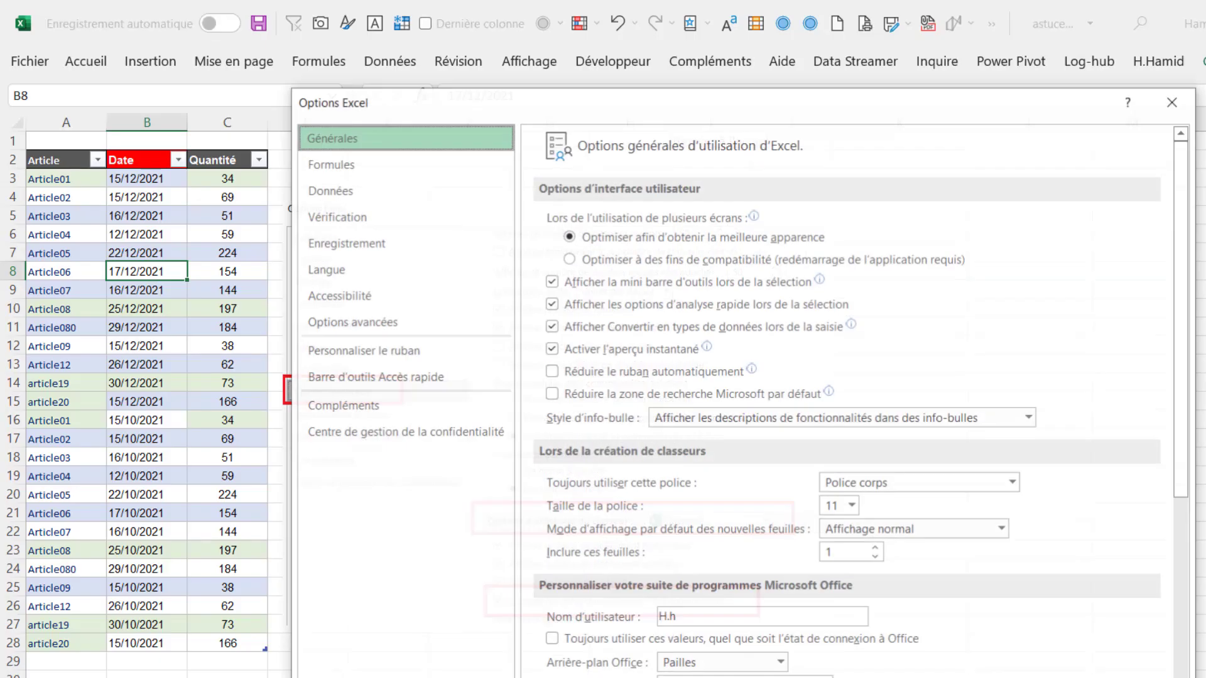
pyautogui.click(369, 325)
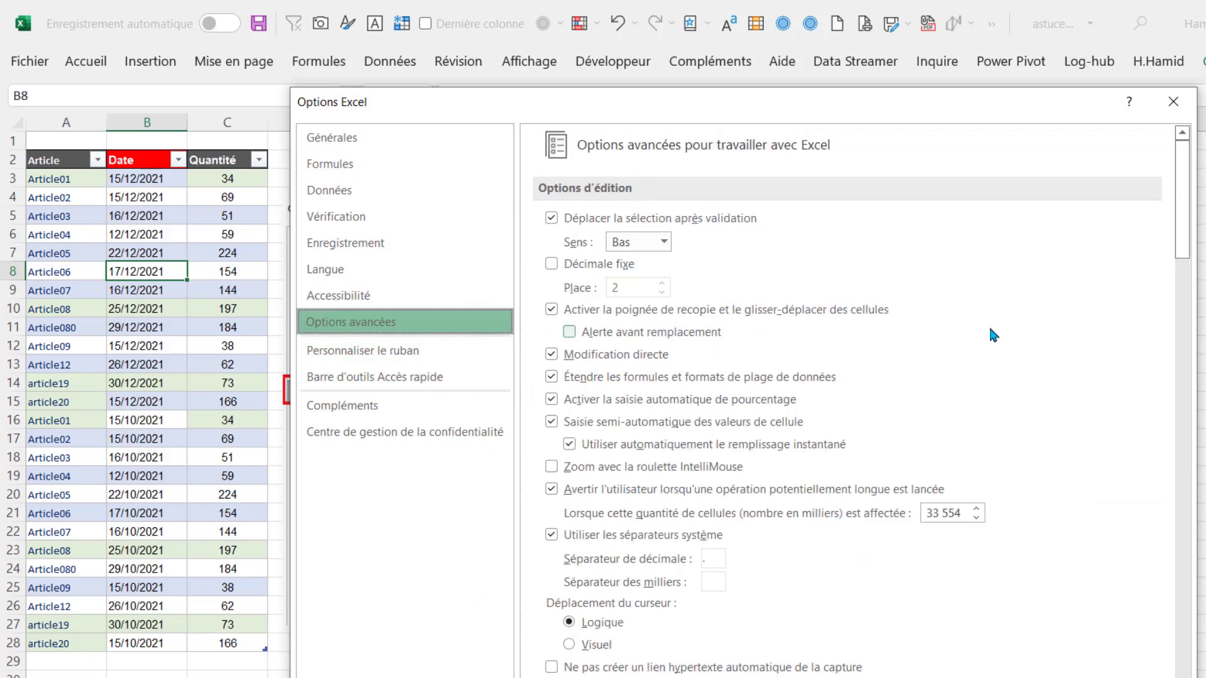
pyautogui.scroll(-5, 1009, 315)
pyautogui.scroll(-5, 1011, 386)
pyautogui.scroll(-5, 1008, 393)
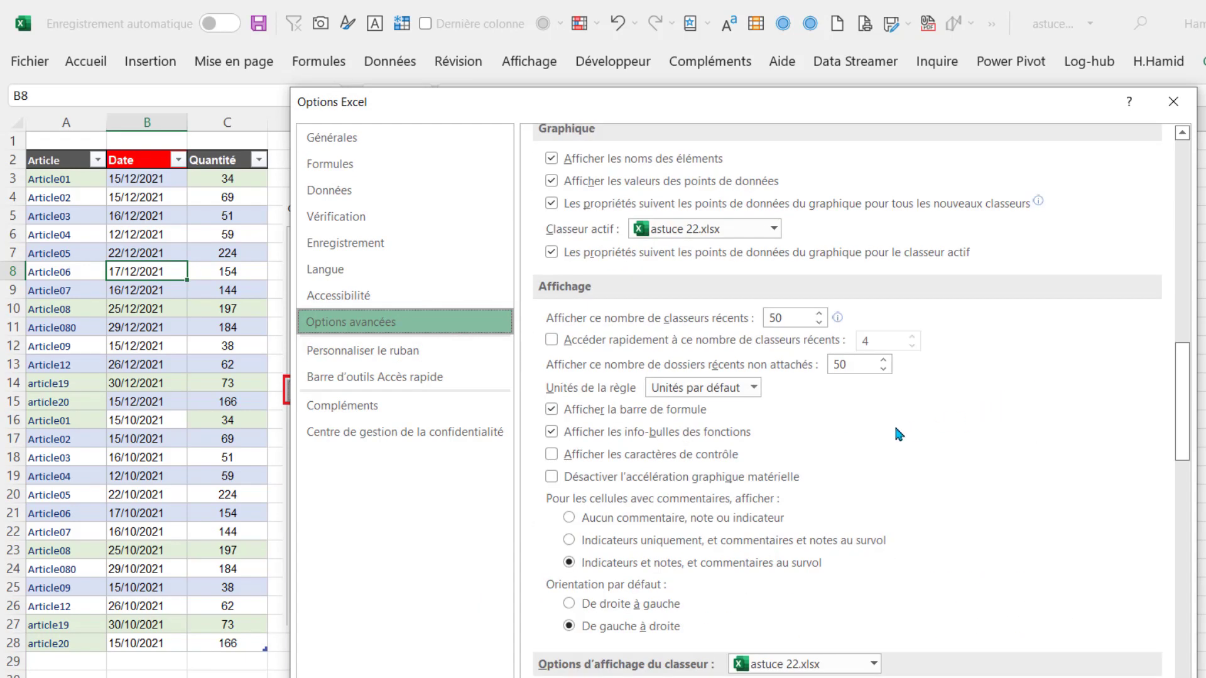
pyautogui.scroll(-5, 898, 433)
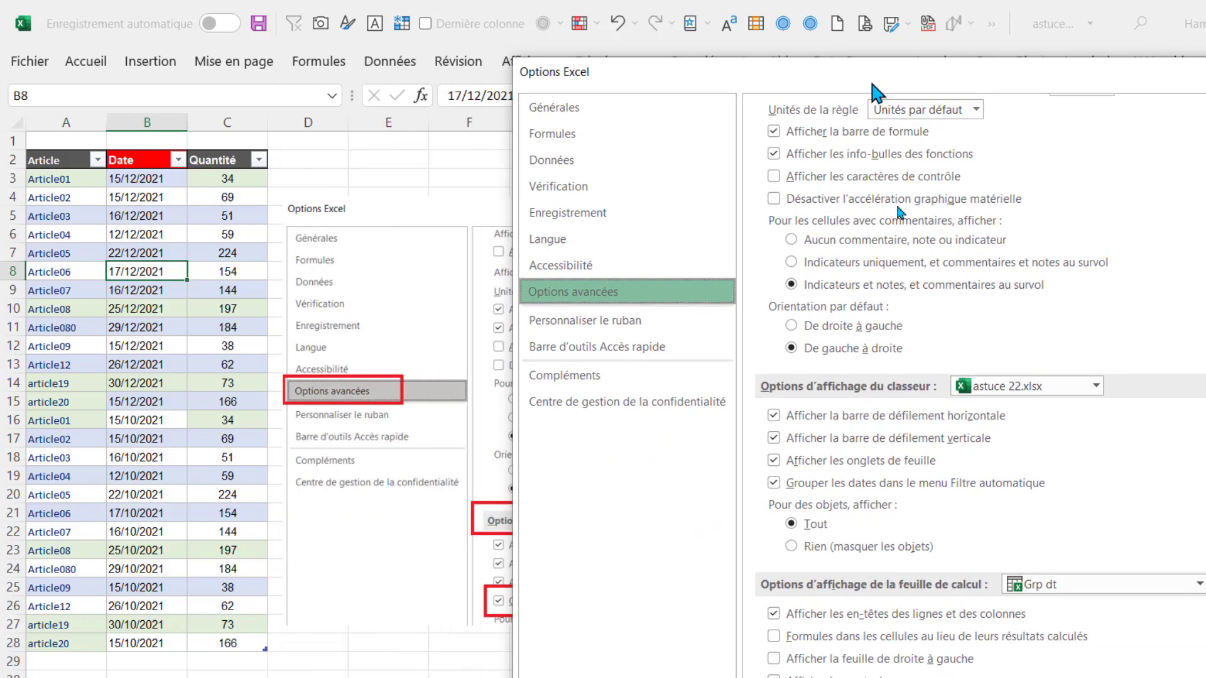
pyautogui.click(773, 483)
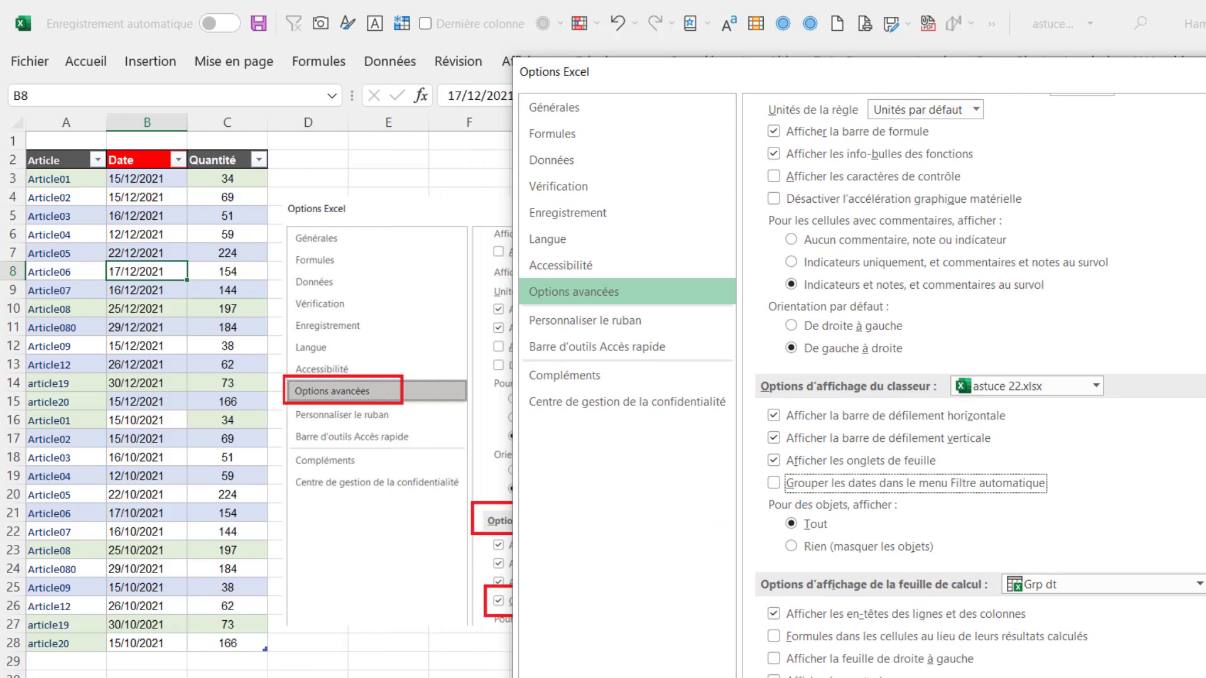
# - Confirm the Date filter now lists individual days, then go back to the index sheet
pyautogui.click(135, 216)
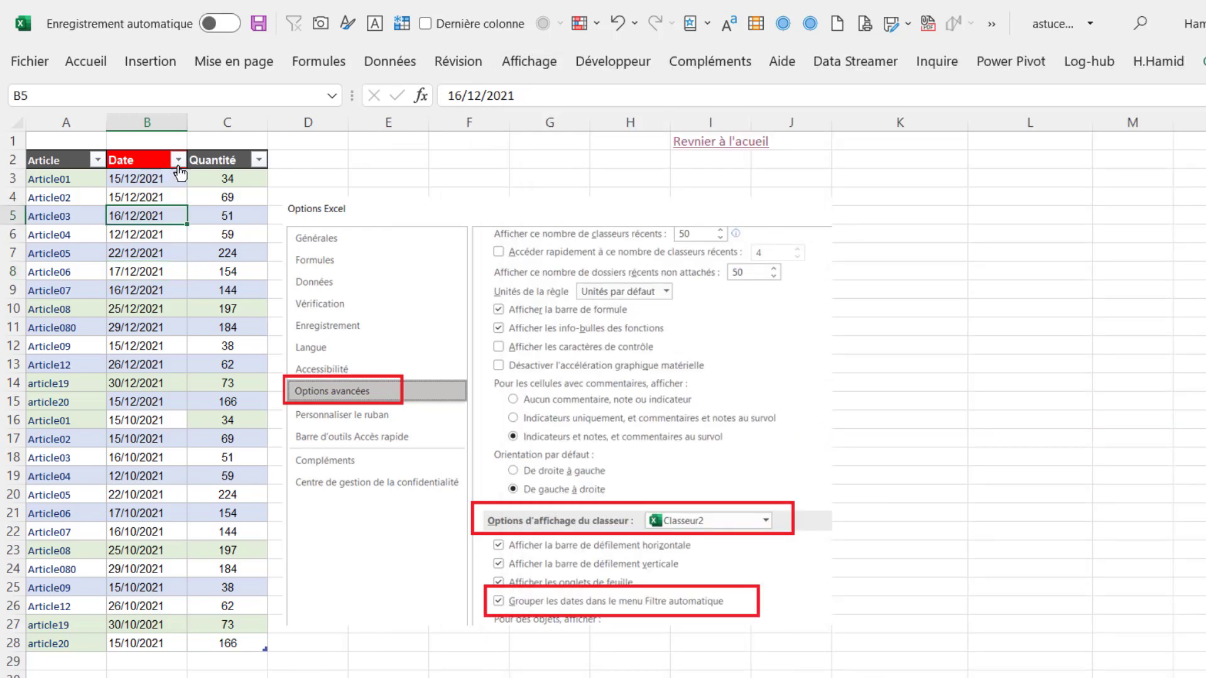
pyautogui.click(178, 160)
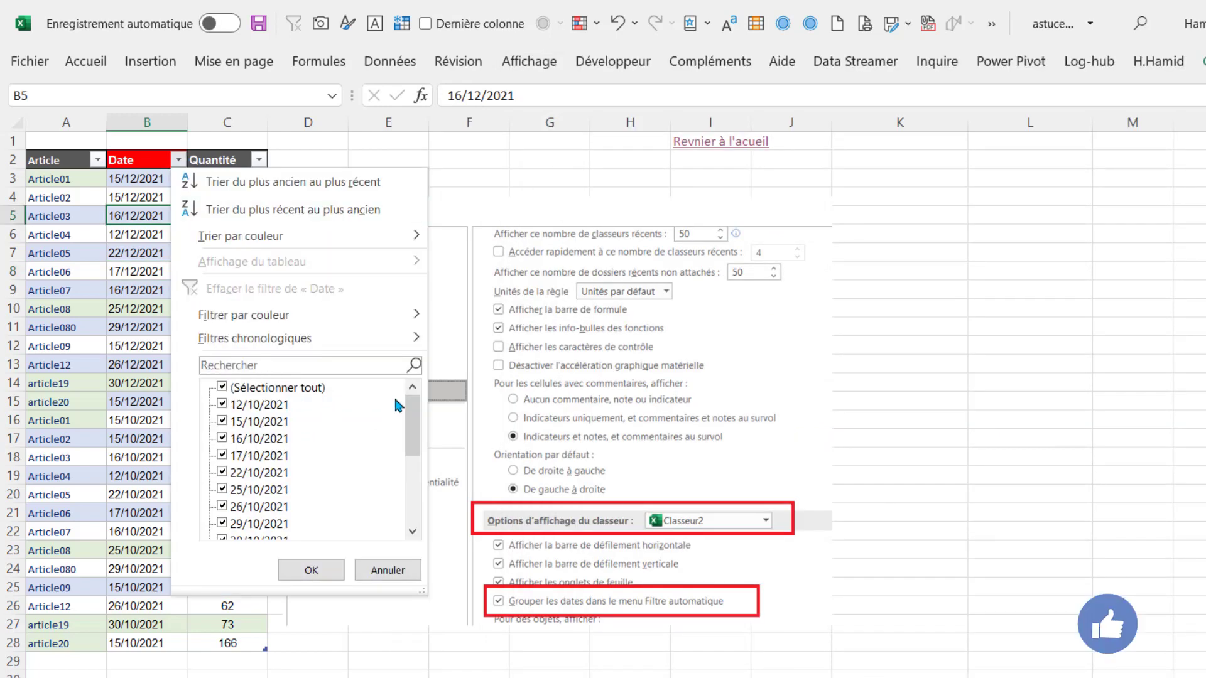
pyautogui.moveTo(412, 417); pyautogui.dragTo(412, 472)
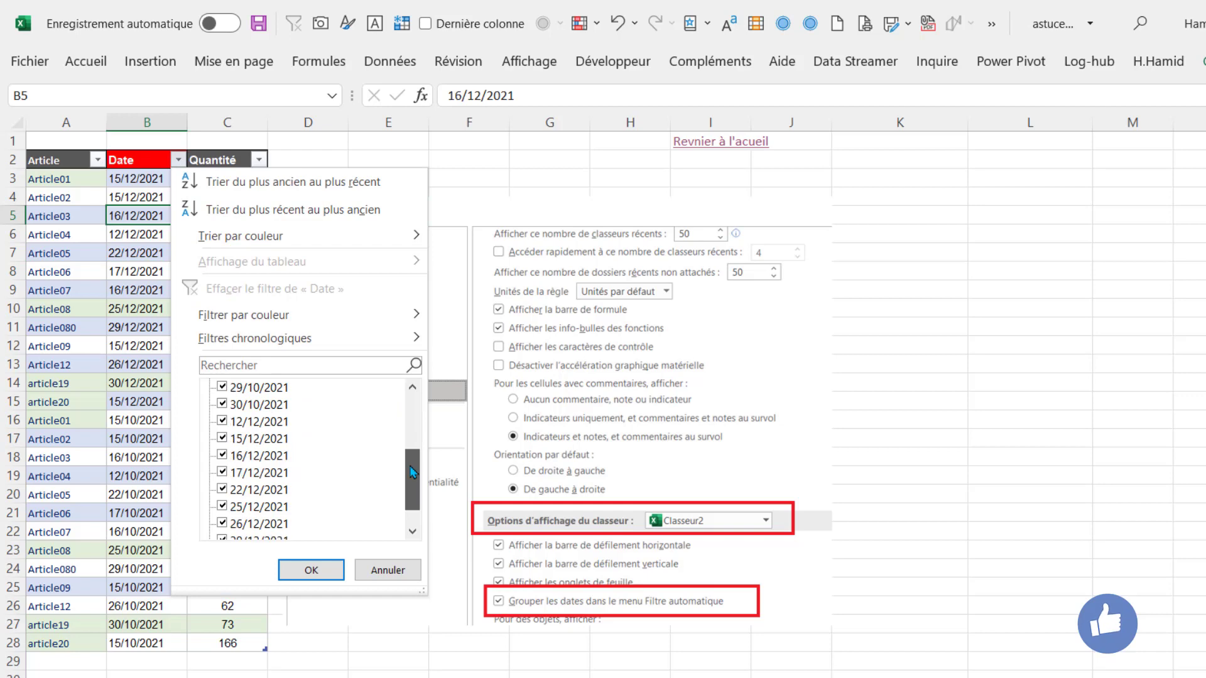
pyautogui.click(868, 344)
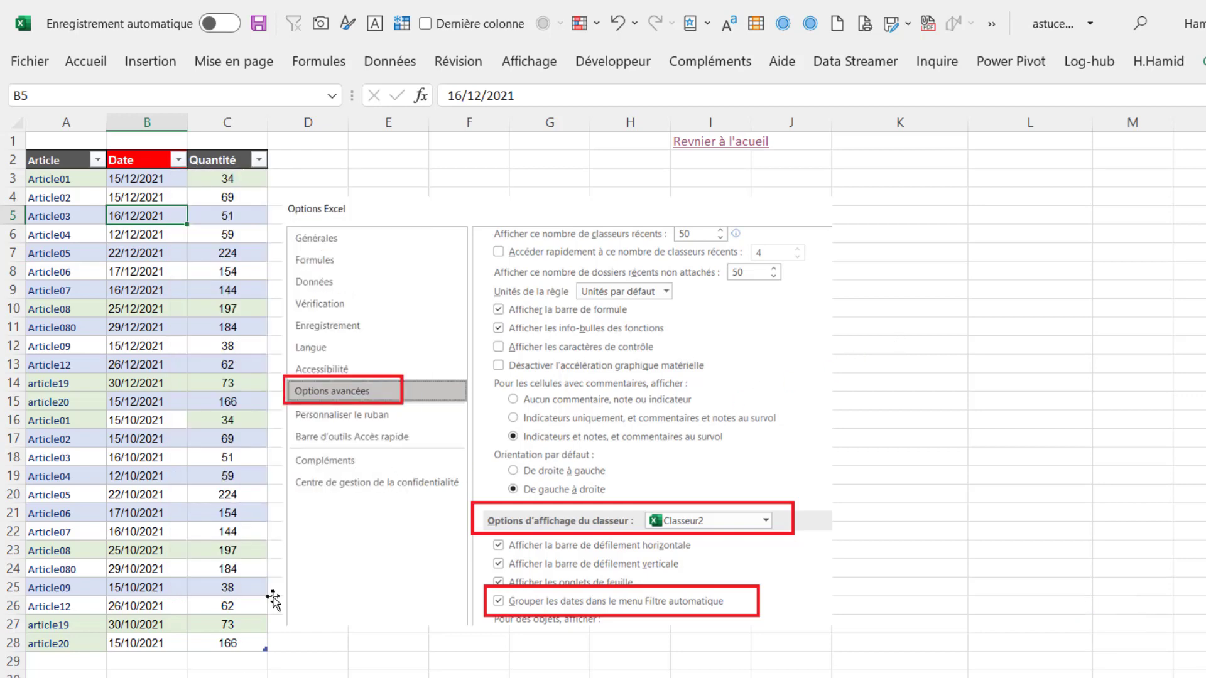
pyautogui.click(693, 142)
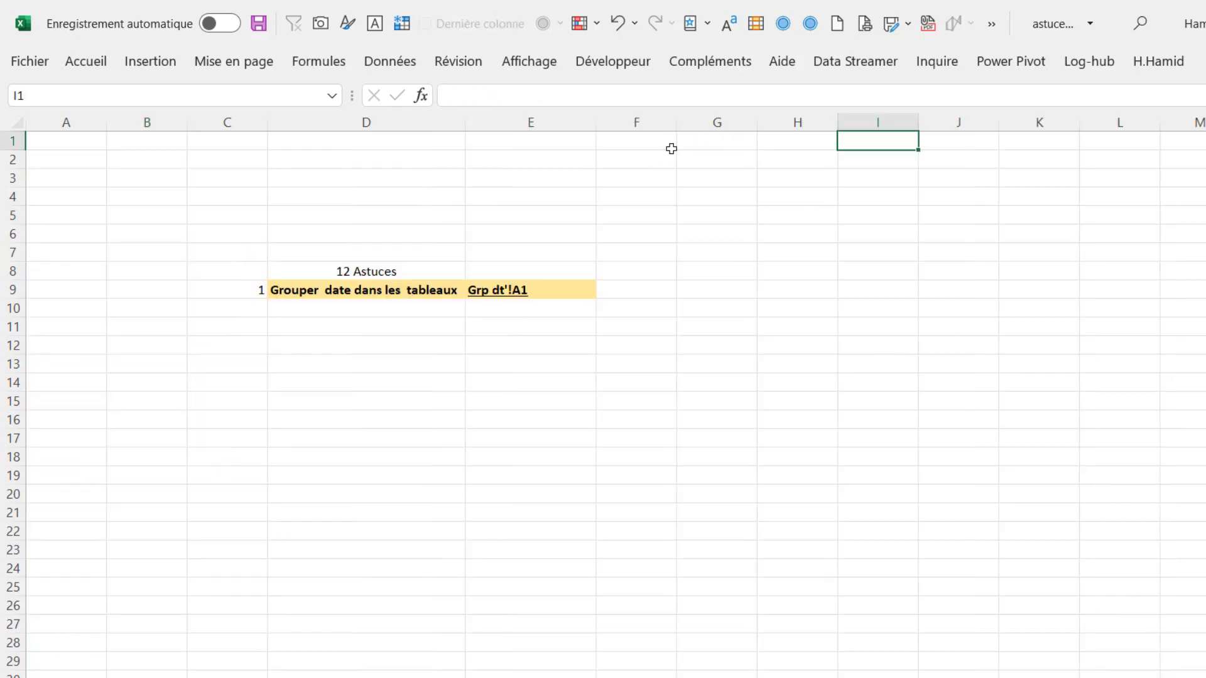
# - Add tip 2 'lire dans les TBC' in row 10 and open its lire tbc sheet
pyautogui.click(254, 314)
pyautogui.hotkey('ctrl', 'shift', 'a')
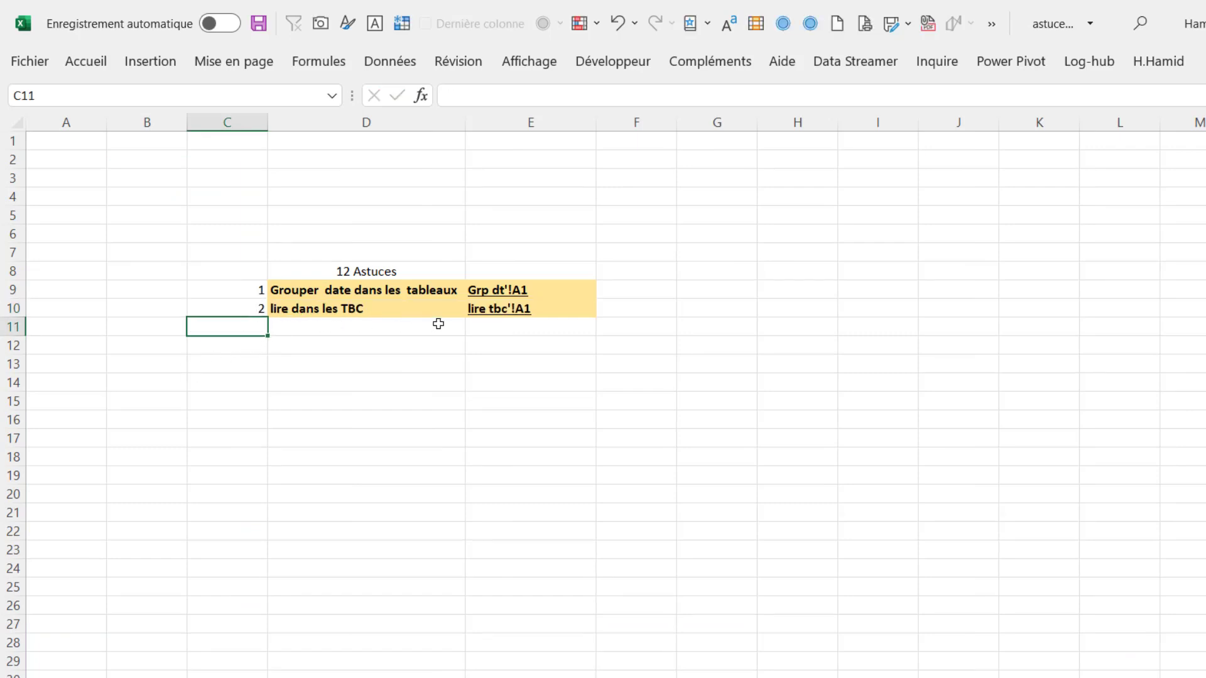
pyautogui.click(498, 313)
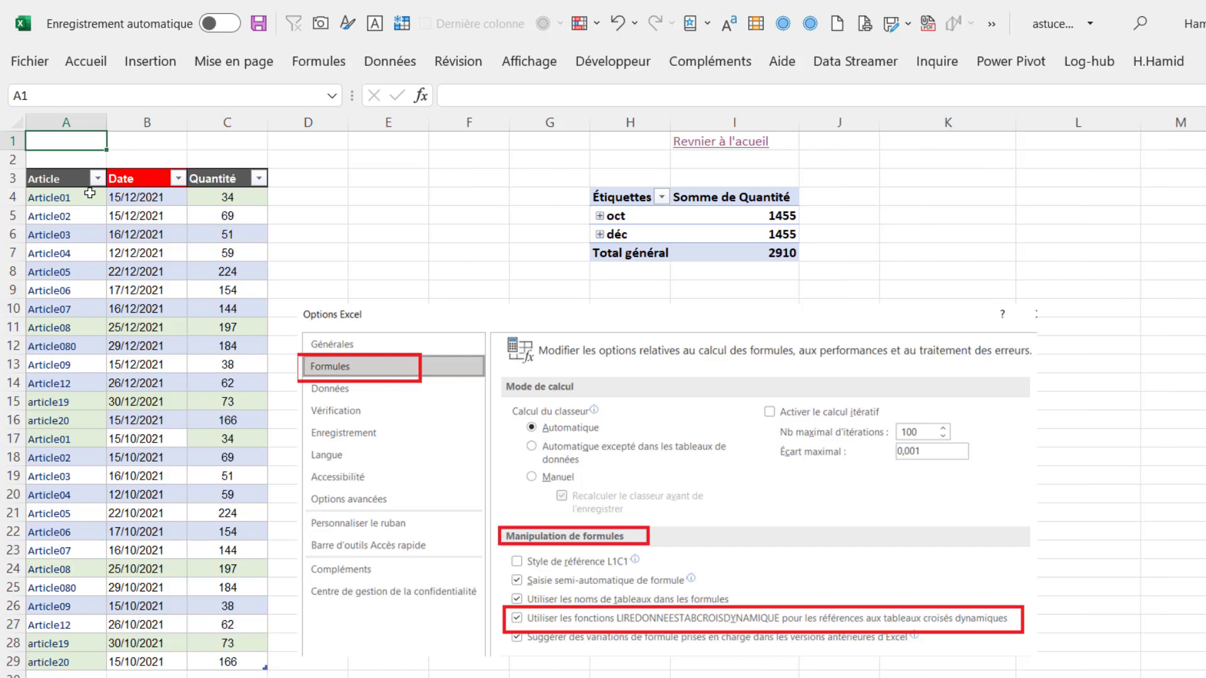
pyautogui.moveTo(95, 182); pyautogui.dragTo(239, 662)
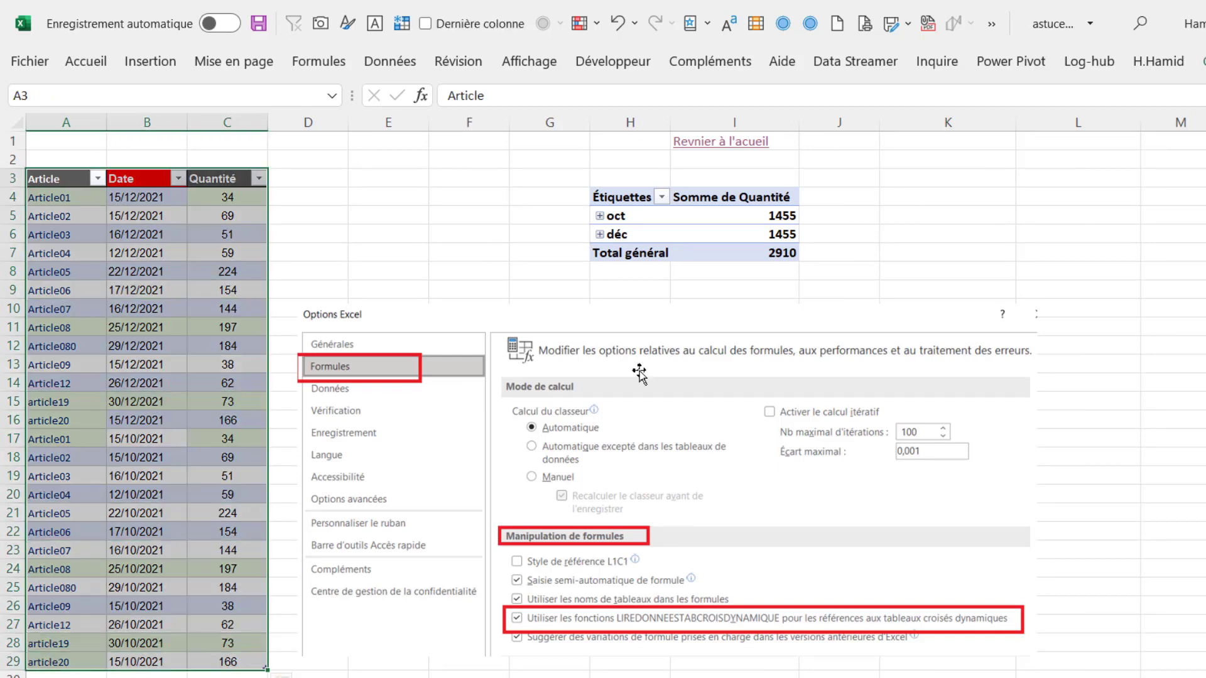
# - Start a formula in J5 referencing a pivot total to show LIREDONNEESTABCROISDYNAMIQUE, then cancel it
pyautogui.click(825, 219)
pyautogui.write('+')
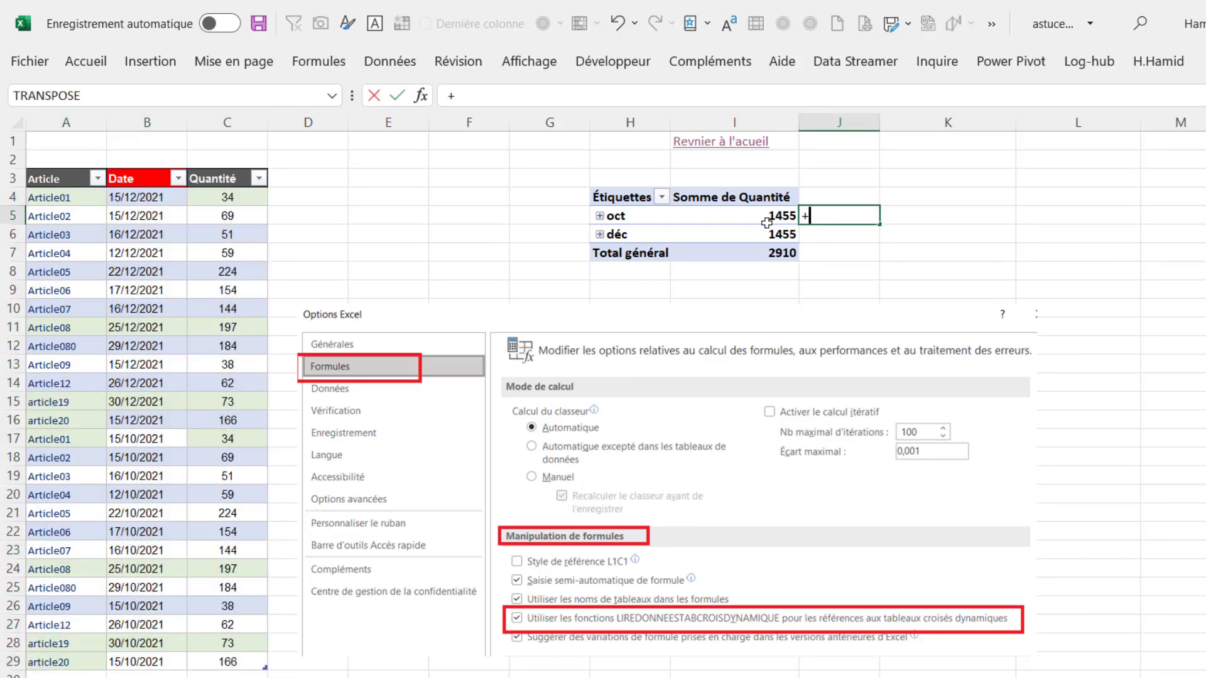
pyautogui.click(768, 217)
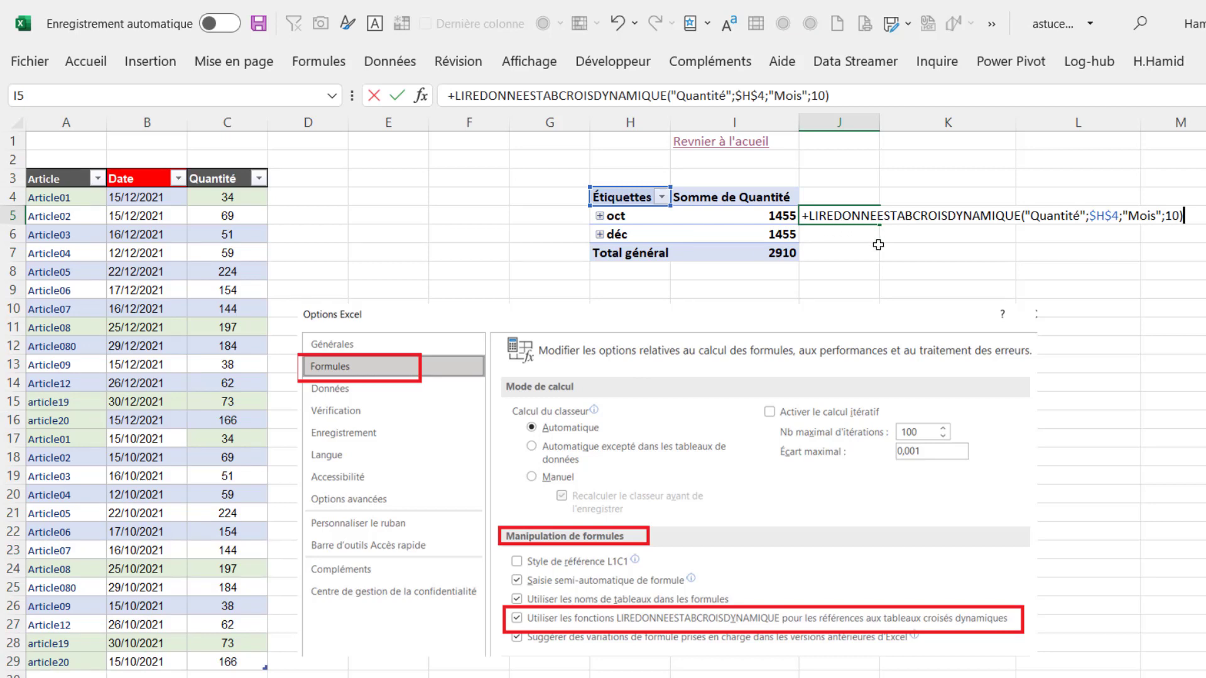
pyautogui.click(898, 252)
pyautogui.press('Escape')
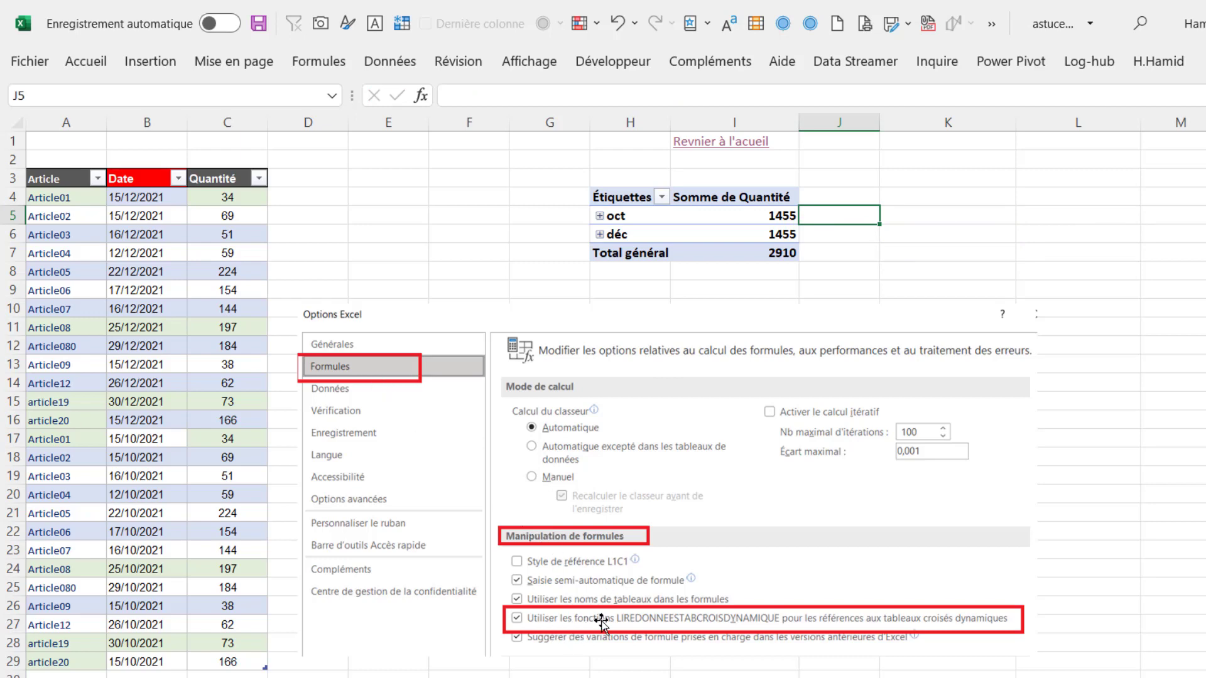
pyautogui.click(29, 62)
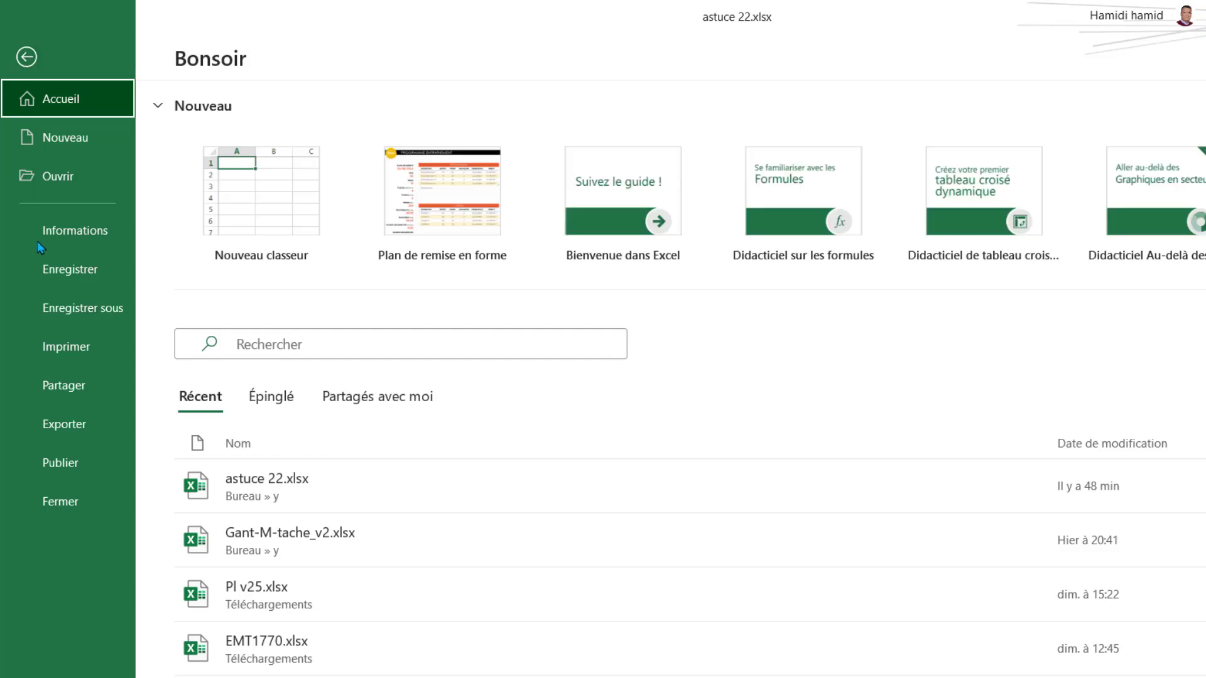
# - Turn off LIREDONNEESTABCROISDYNAMIQUE for pivot references and verify with a test reference in J5
pyautogui.click(59, 672)
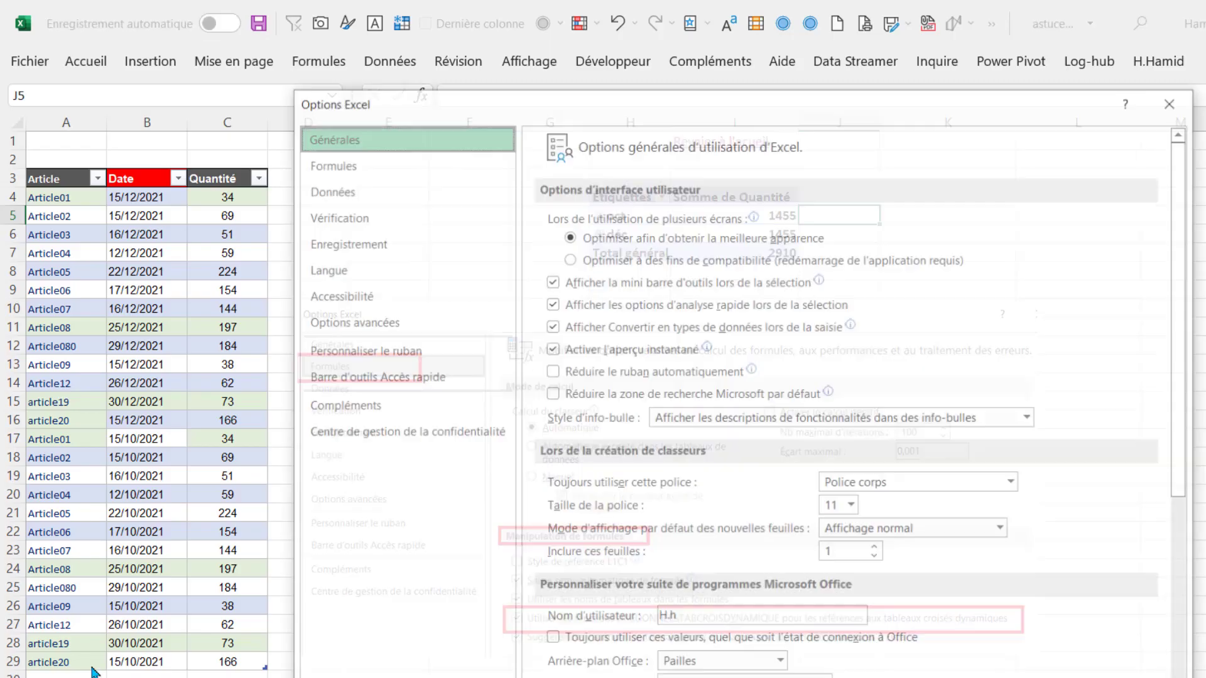
pyautogui.click(334, 166)
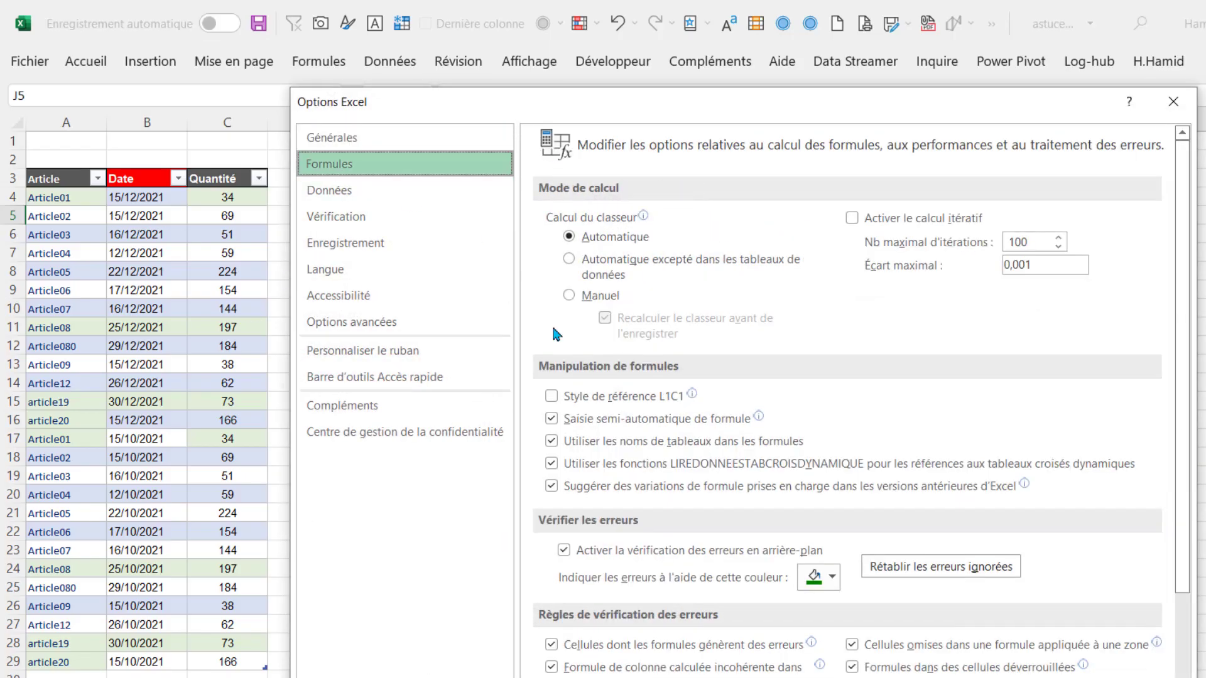
pyautogui.click(551, 468)
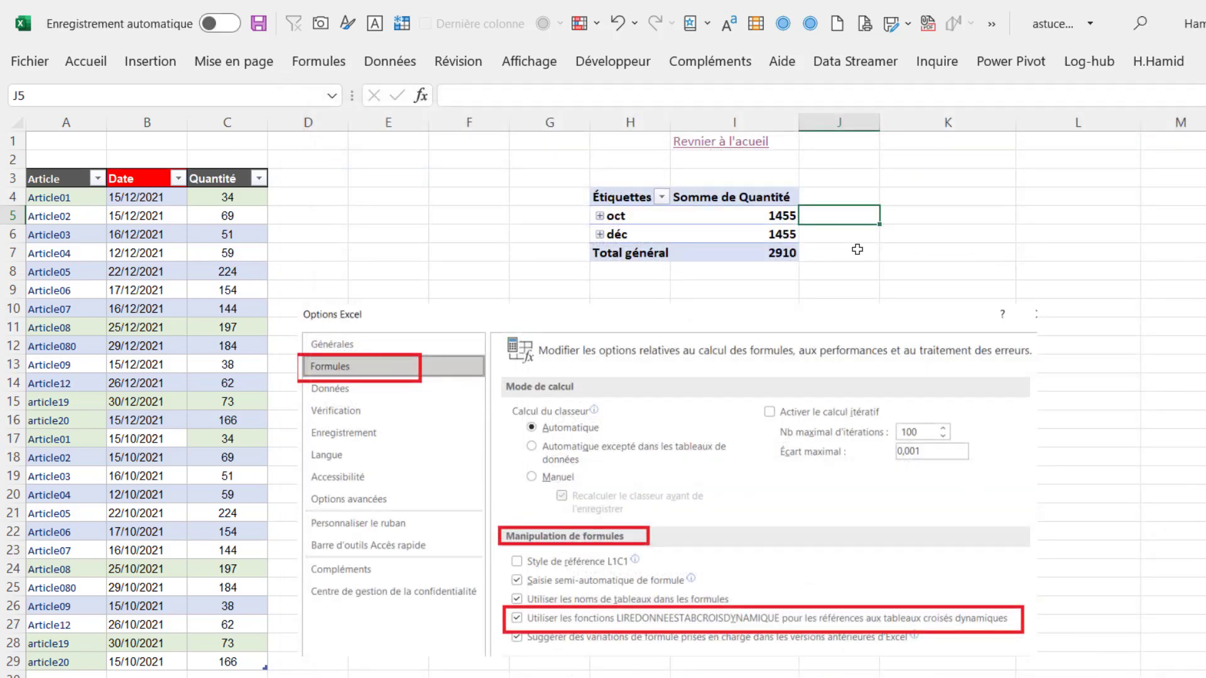
pyautogui.write('+')
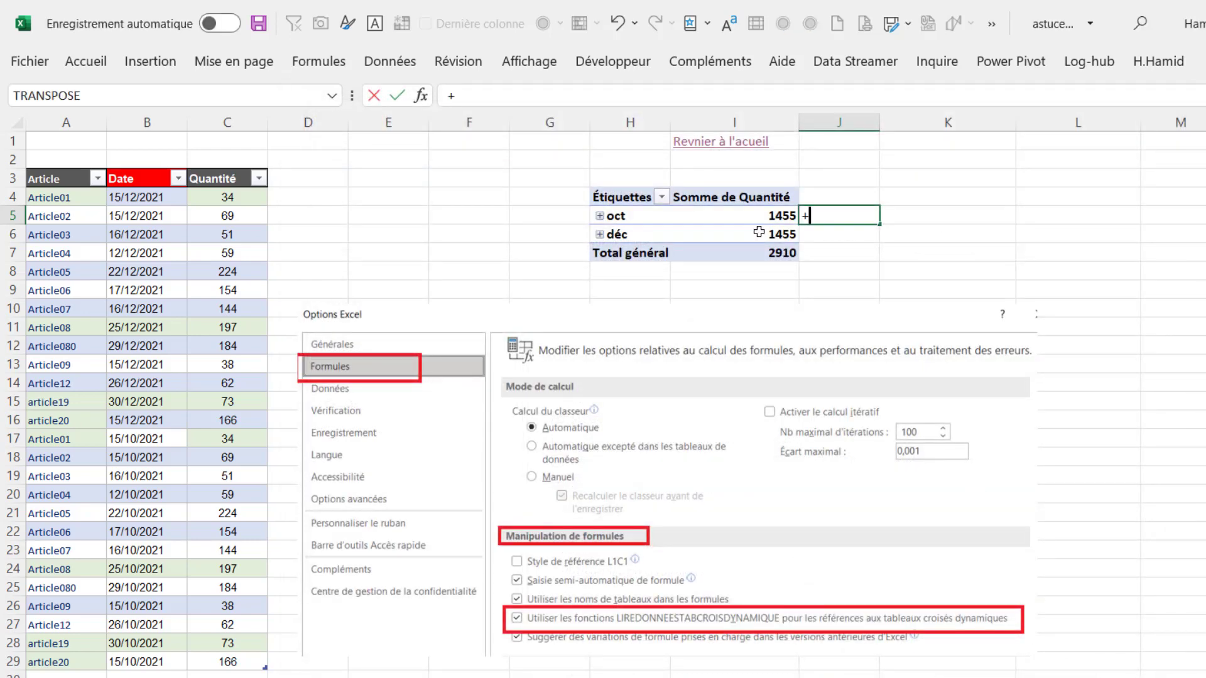
pyautogui.click(766, 211)
pyautogui.press('Escape')
# - Try a RECHERCHEV in K5 on pivot cell H5, cancel it, and return to the home sheet
pyautogui.click(908, 211)
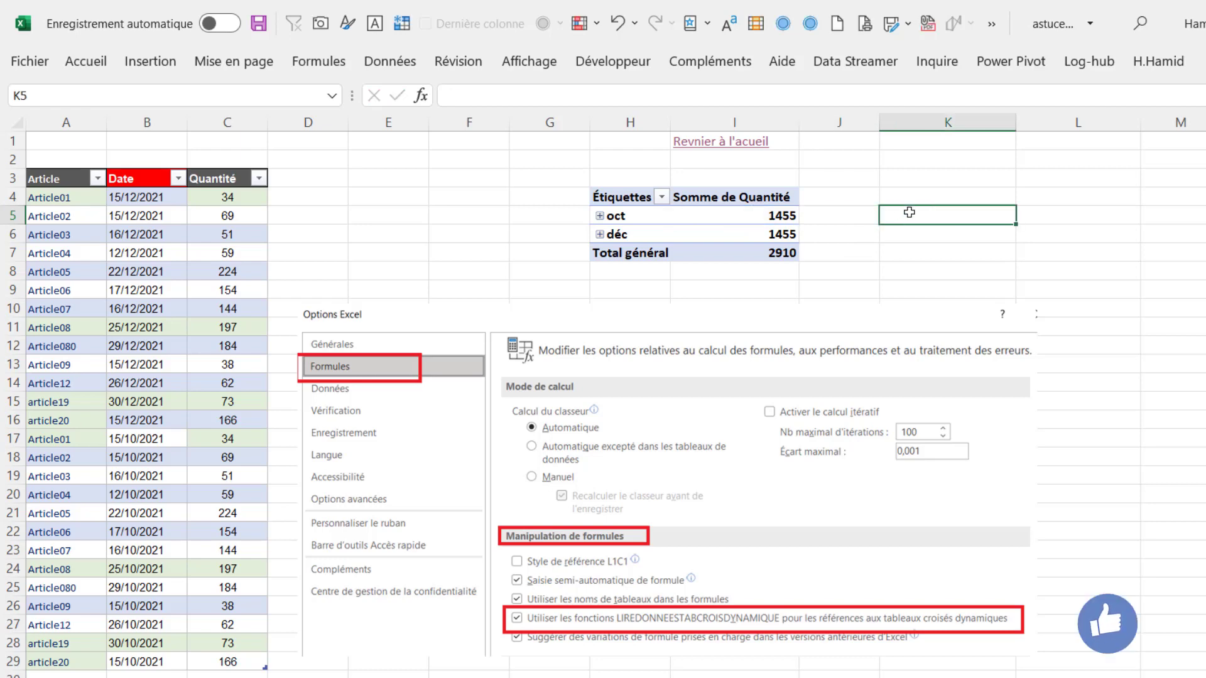
pyautogui.write('+RE')
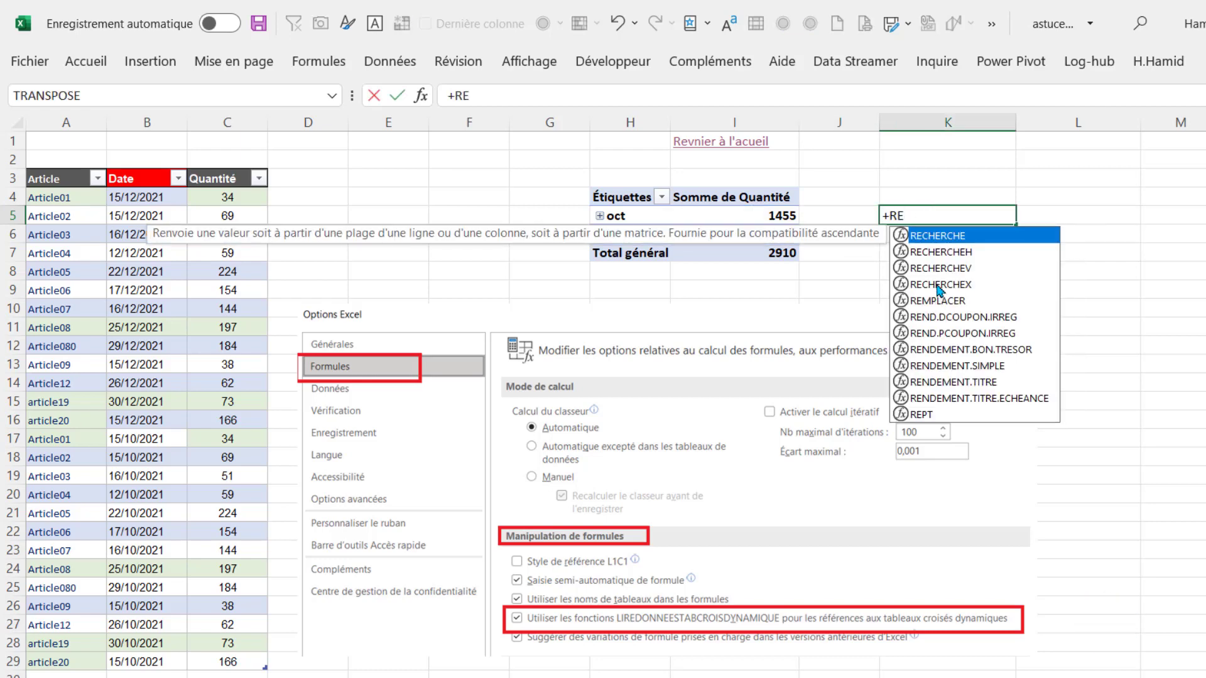
pyautogui.doubleClick(939, 268)
pyautogui.click(668, 220)
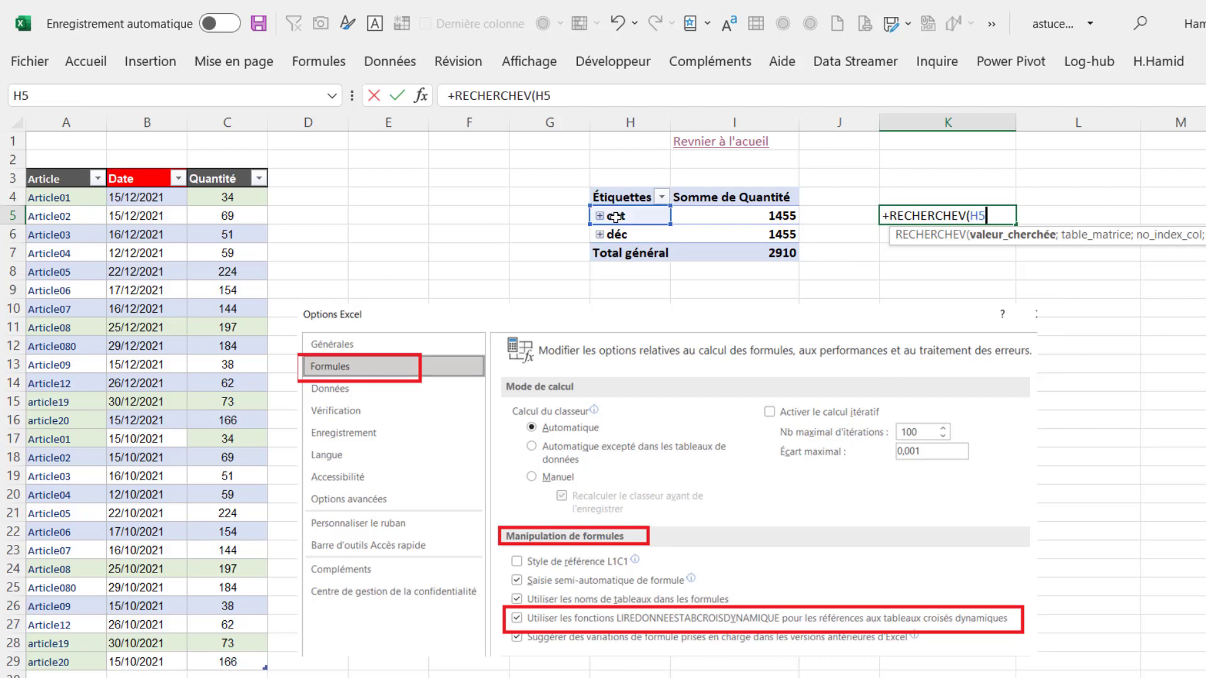
pyautogui.press('Escape')
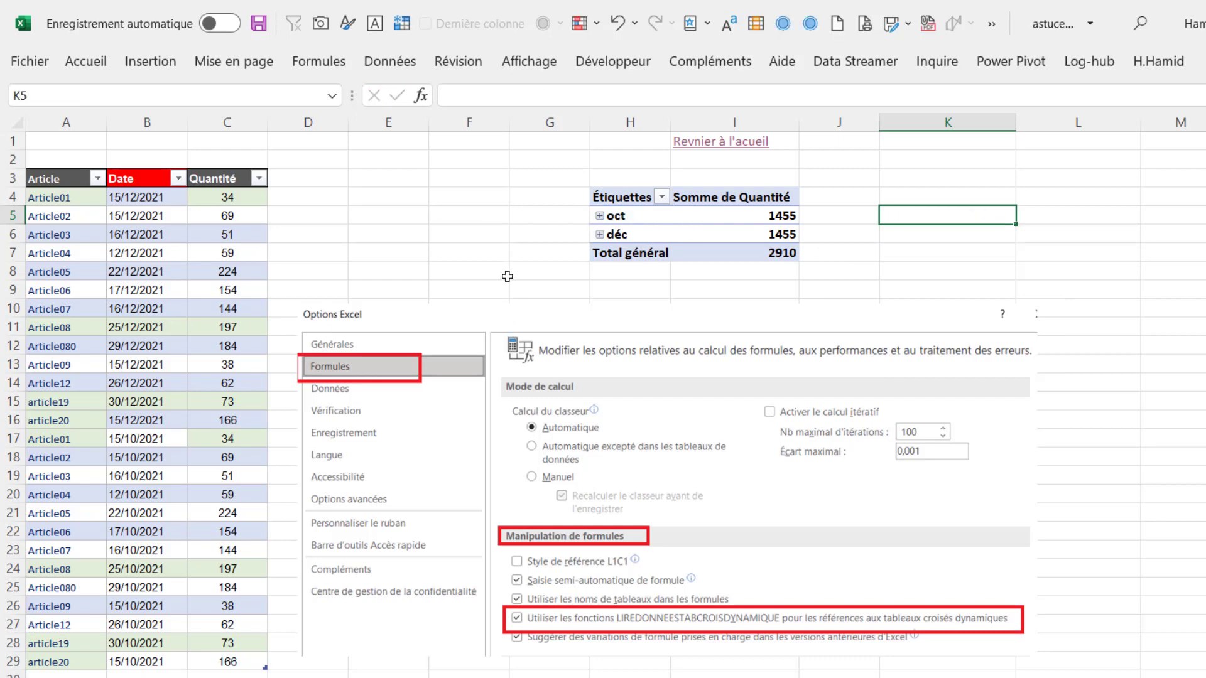
pyautogui.click(708, 142)
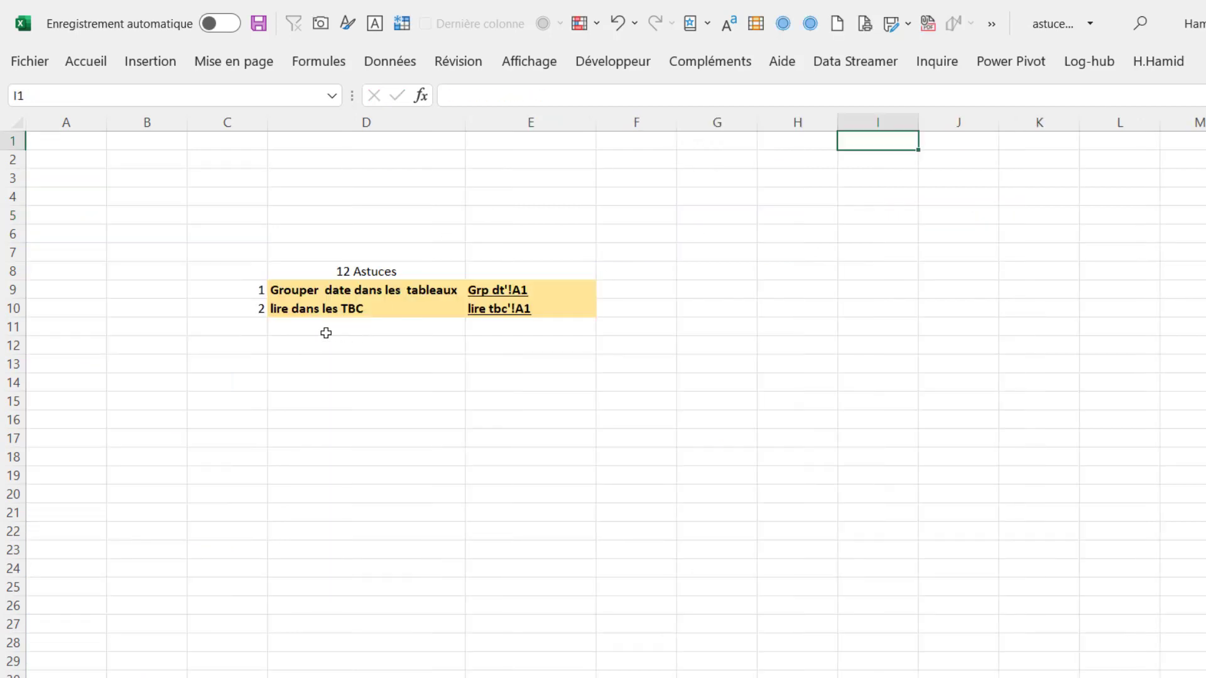
# - Enter tip number 3 in C11 and open the nom tableau demo sheet
pyautogui.click(249, 327)
pyautogui.write('3')
pyautogui.press('Return')
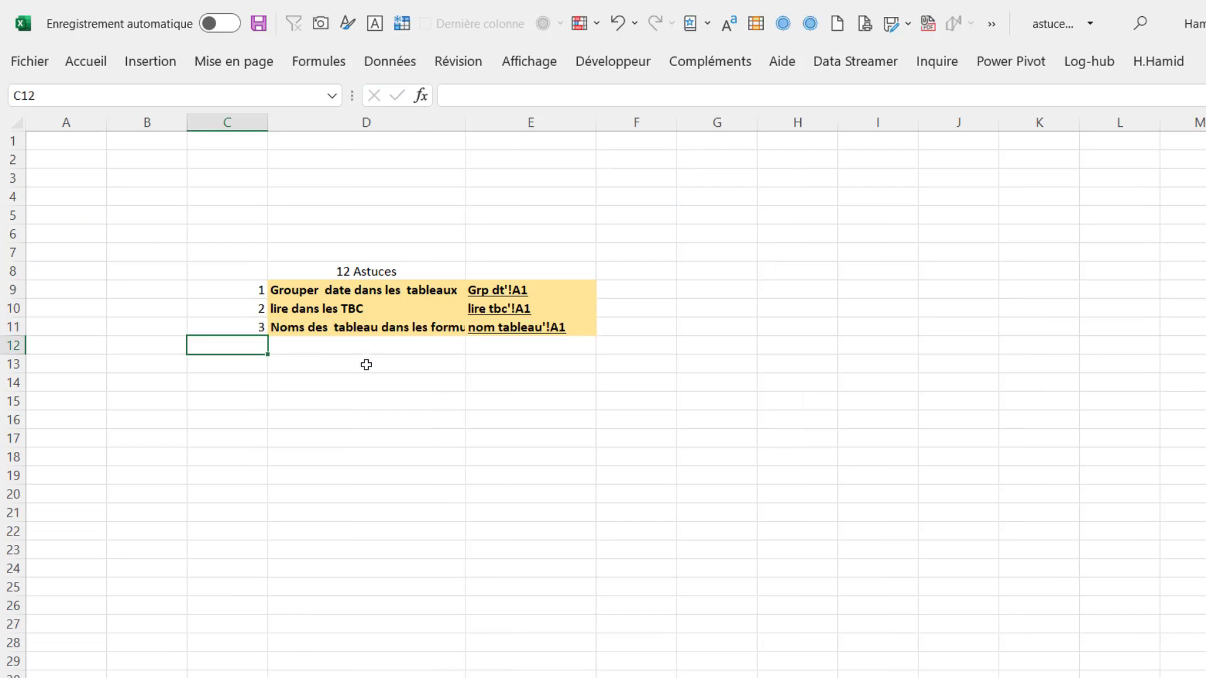
pyautogui.click(497, 335)
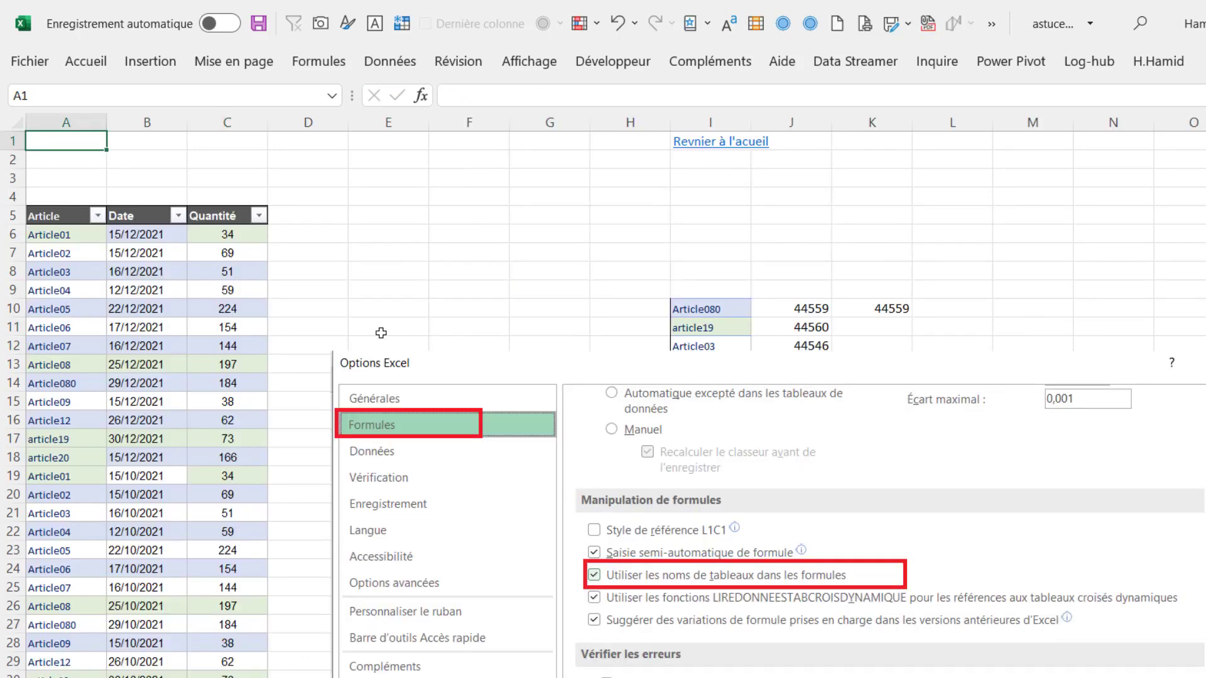
pyautogui.click(82, 288)
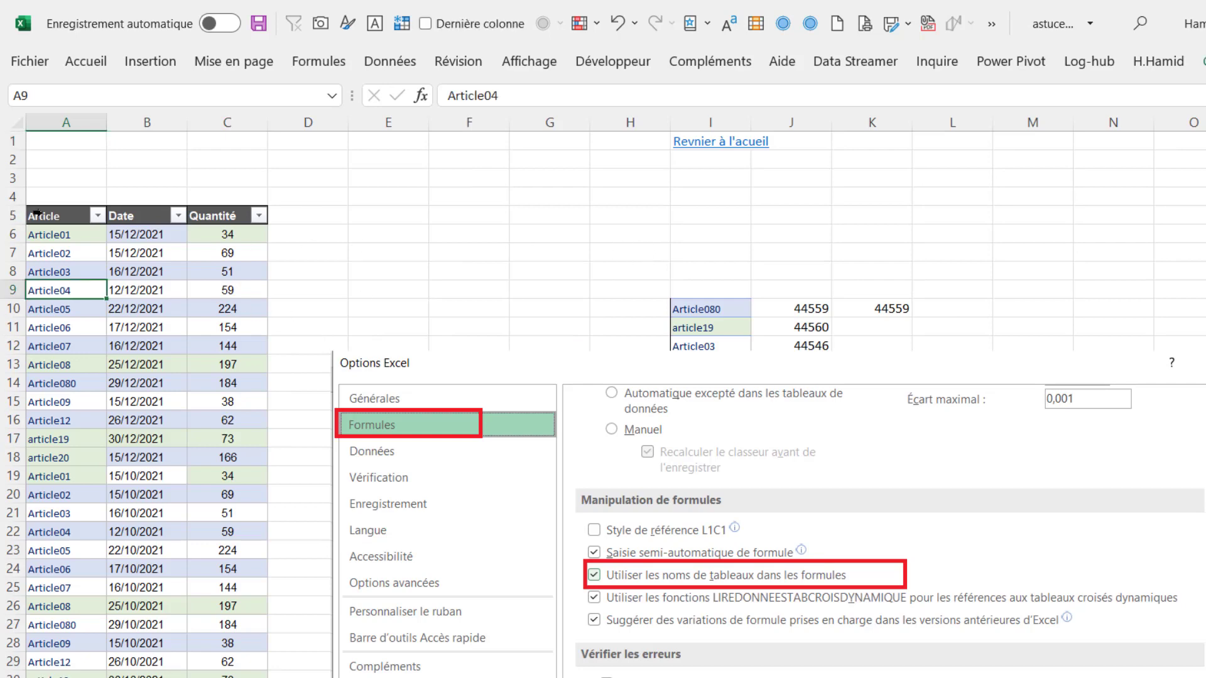
pyautogui.moveTo(58, 213); pyautogui.dragTo(62, 252)
pyautogui.click(469, 253)
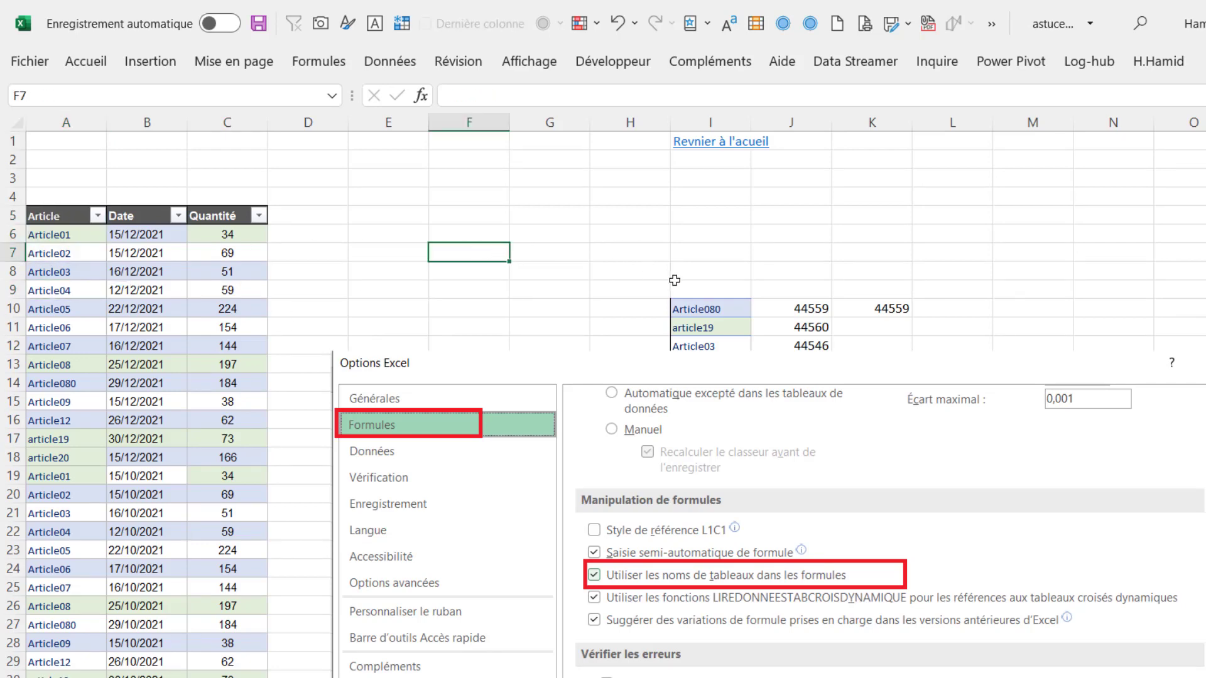
# - Enter =+RECHERCHEV(I10;Tableau16[#Tout];2;0) in M10, returning 44559
pyautogui.click(1003, 310)
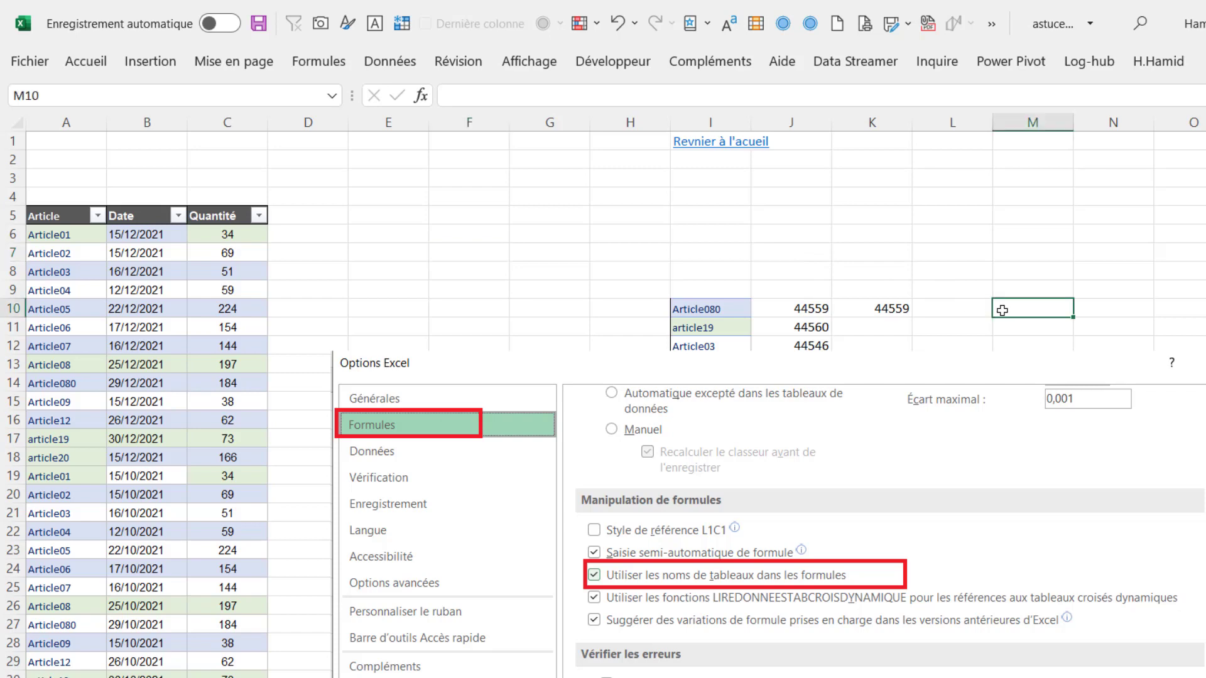
pyautogui.write('+RE')
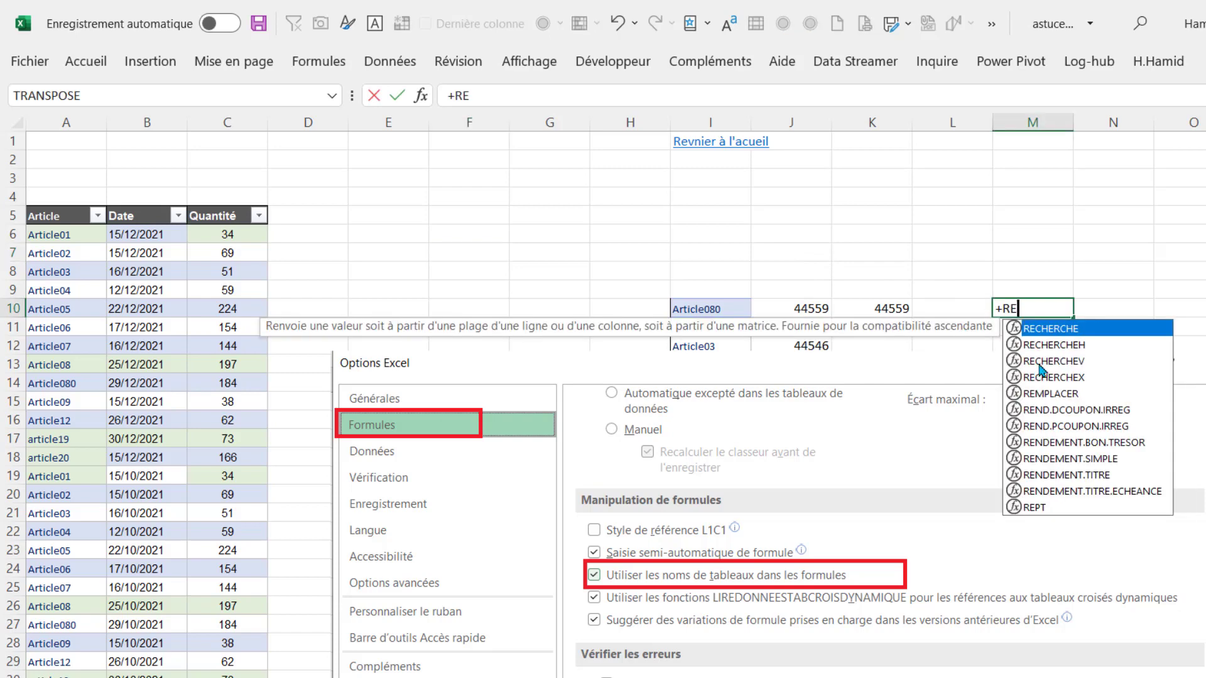
pyautogui.doubleClick(1049, 361)
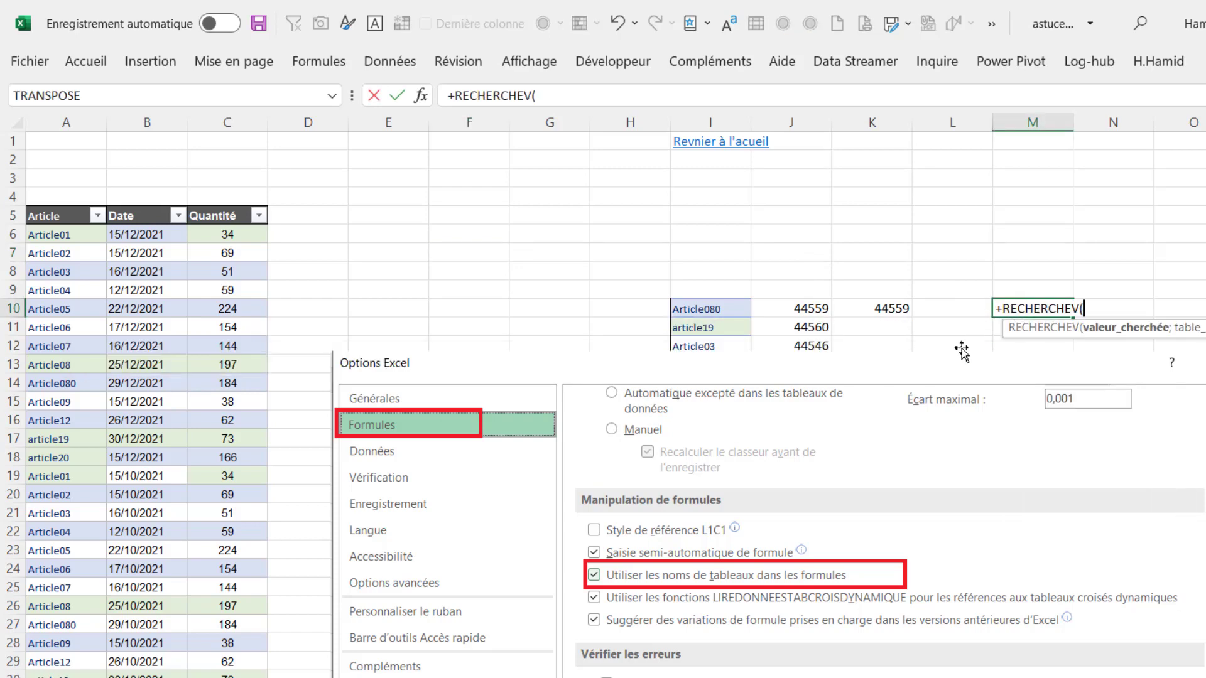
pyautogui.click(731, 312)
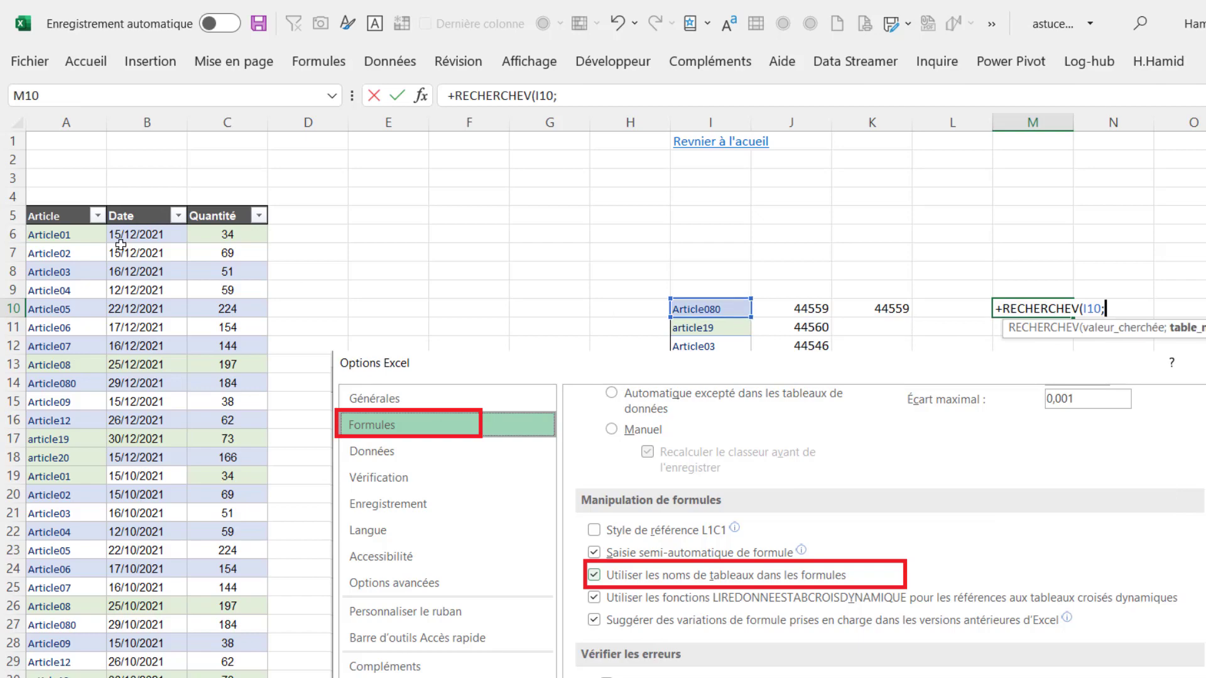
pyautogui.write(';')
pyautogui.moveTo(88, 220); pyautogui.dragTo(263, 628)
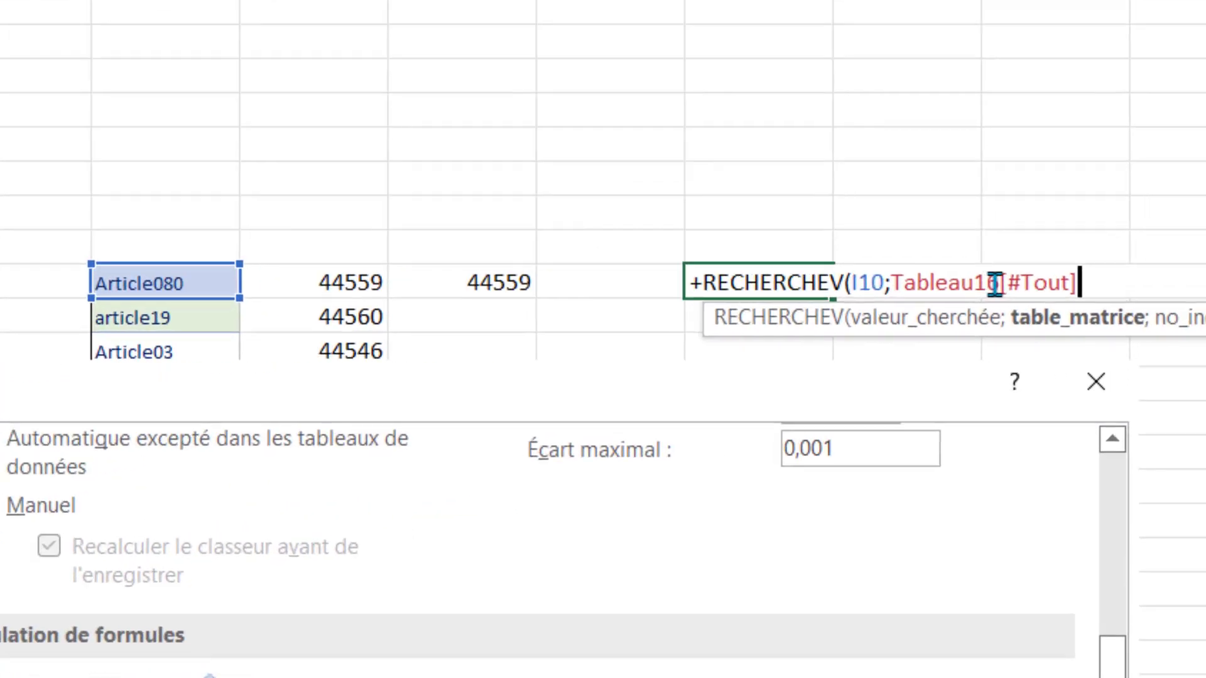
pyautogui.write(';')
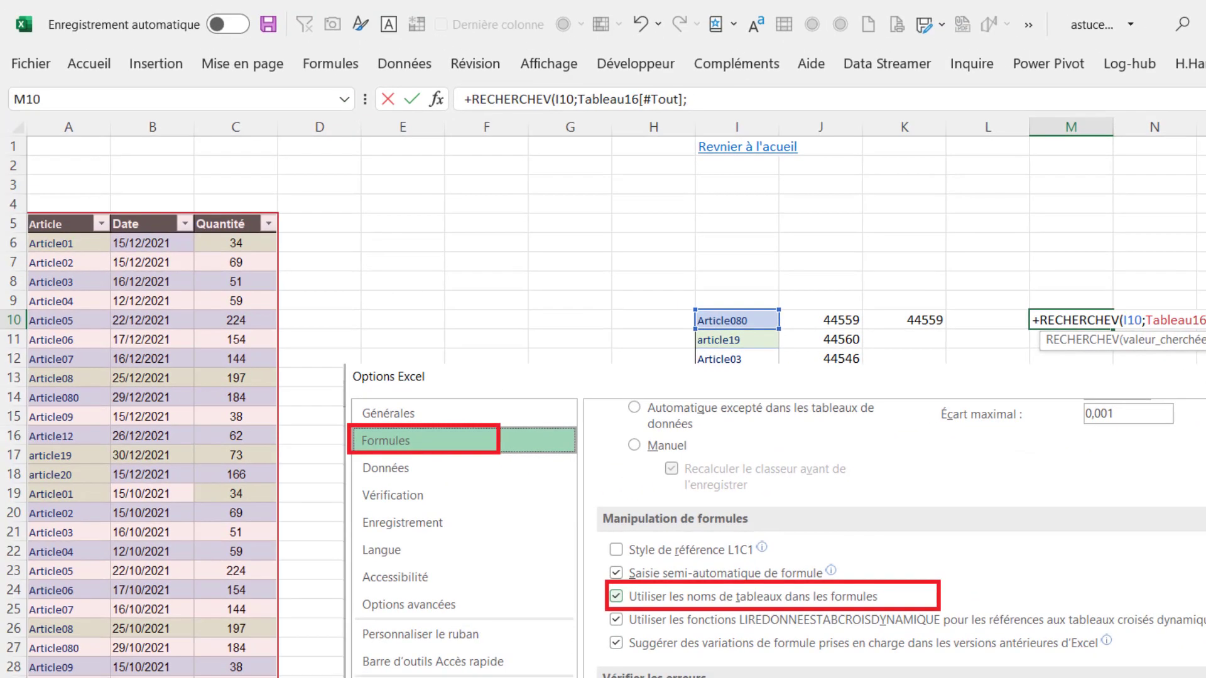
pyautogui.write('2;0)')
pyautogui.press('Return')
pyautogui.click(1093, 320)
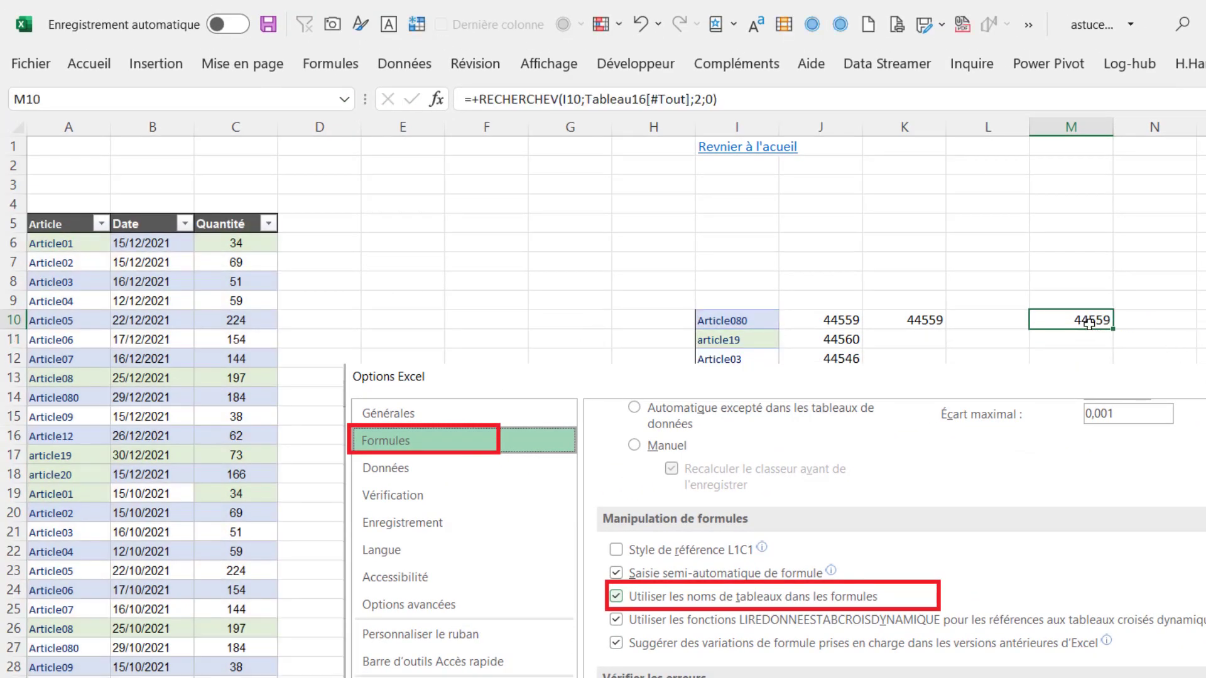
pyautogui.doubleClick(1087, 320)
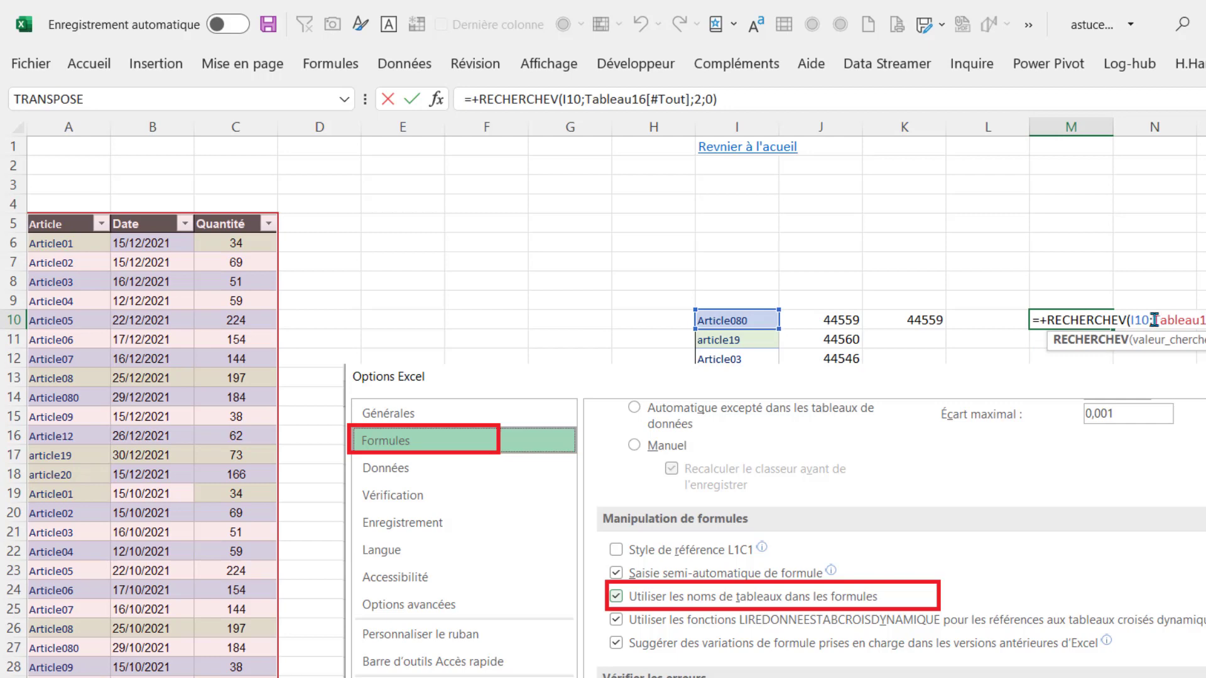
pyautogui.click(569, 219)
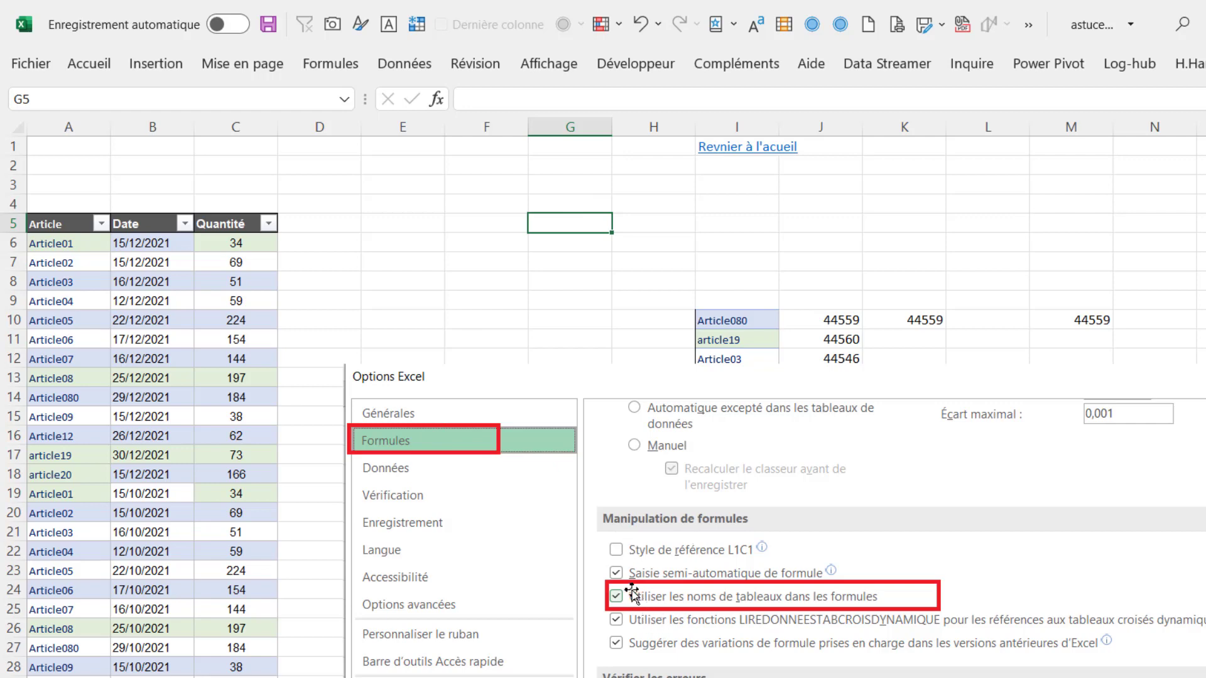
# - Untick 'Utiliser les noms de tableaux dans les formules' in the Formules options
pyautogui.click(463, 280)
pyautogui.click(31, 64)
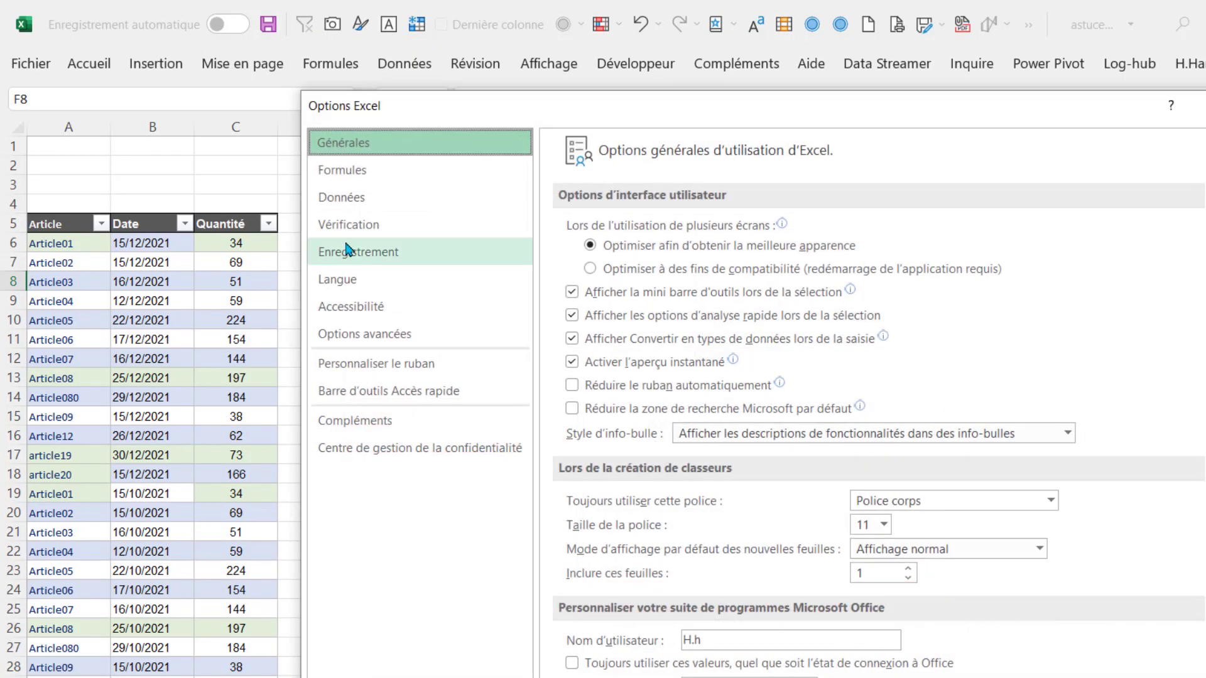
pyautogui.click(351, 176)
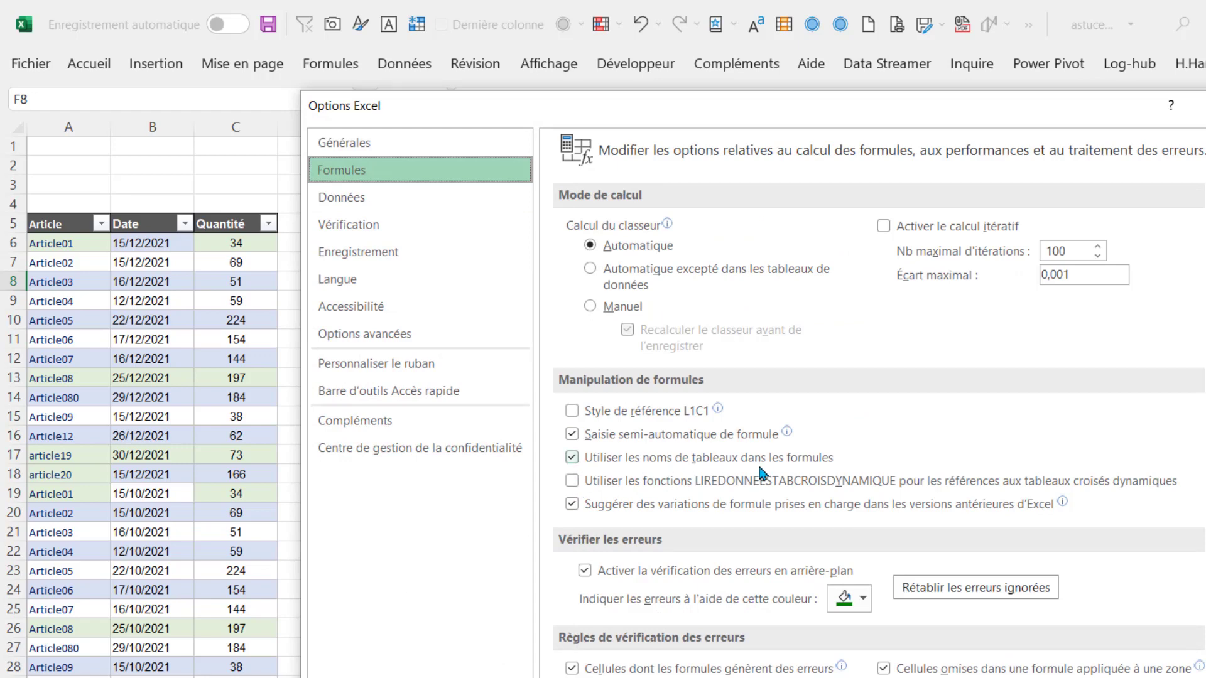
pyautogui.click(572, 458)
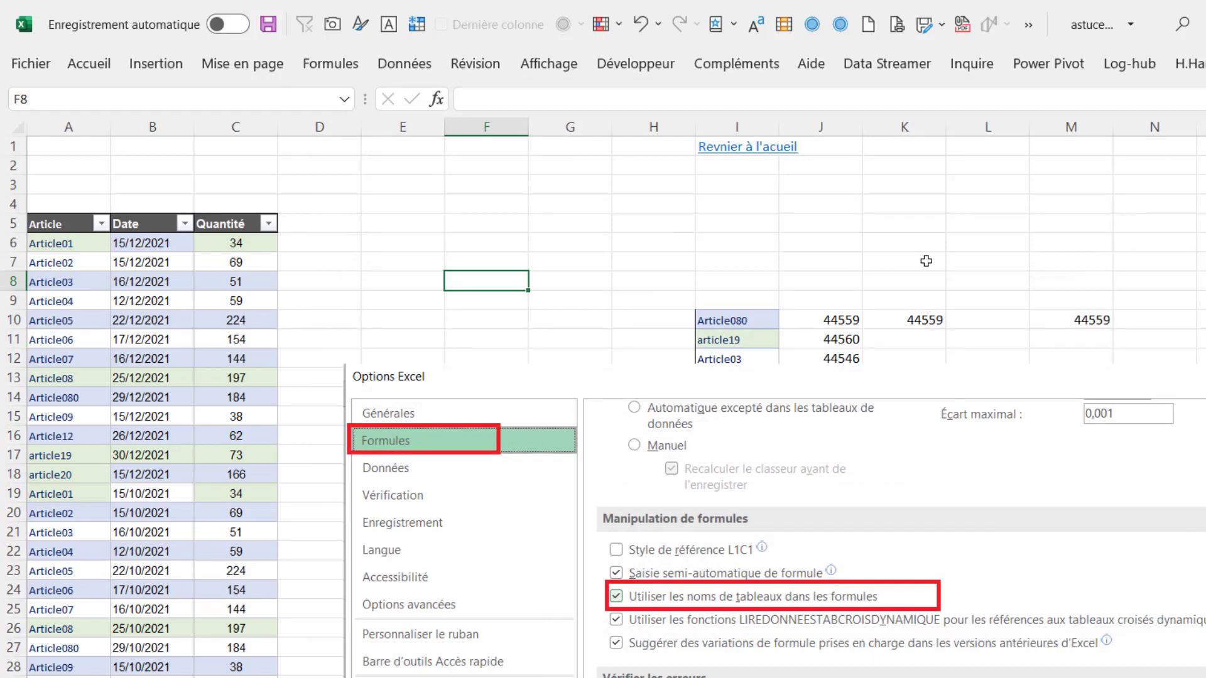
# - Enter =RECHERCHEV(I11;A5:C31;2;0) in K7, returning 44560 with a plain cell range
pyautogui.click(926, 261)
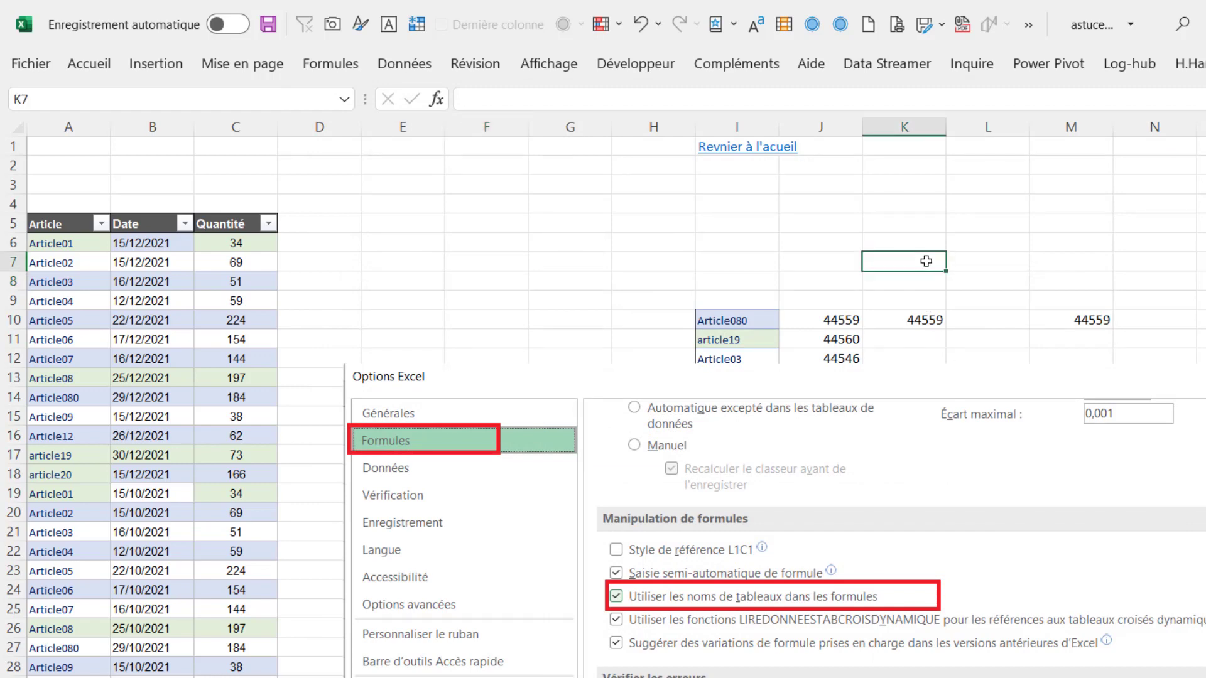
pyautogui.write('=re')
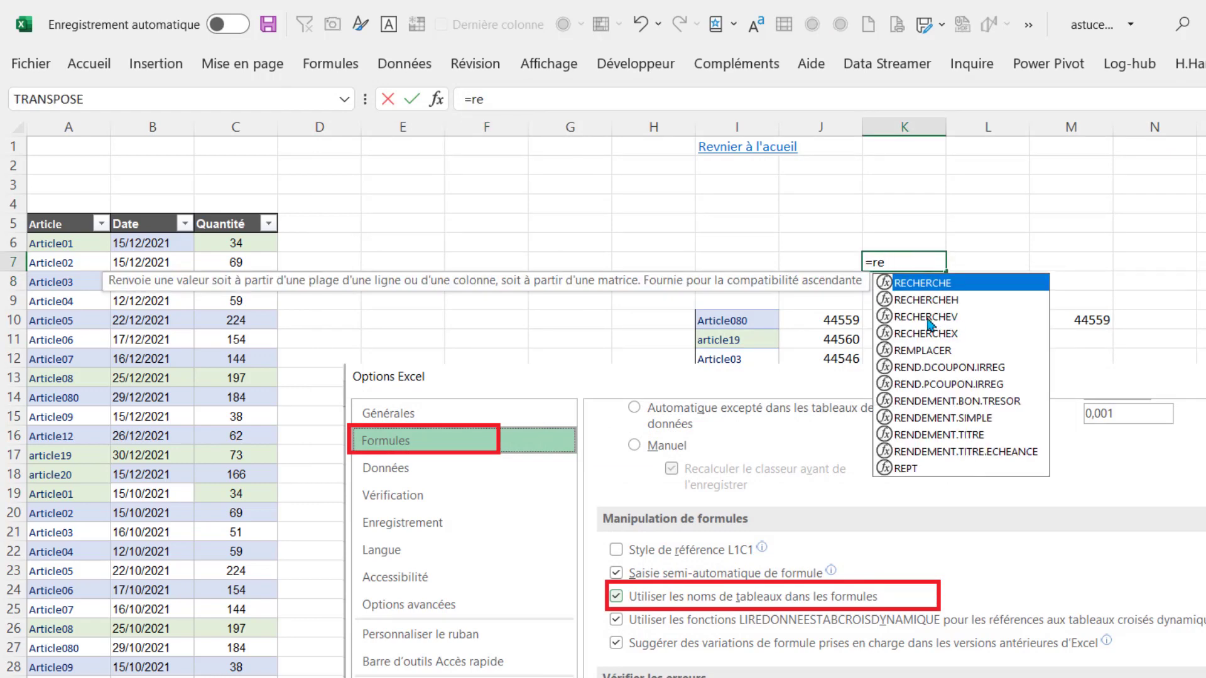
pyautogui.doubleClick(955, 317)
pyautogui.click(732, 339)
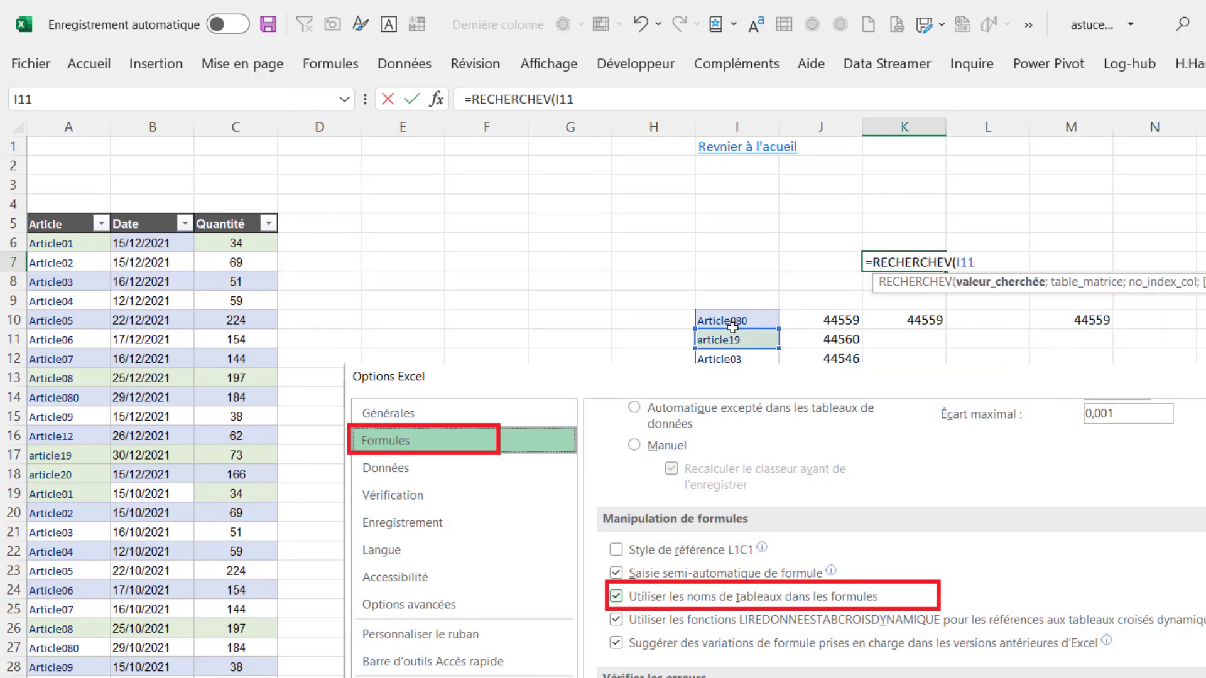
pyautogui.write(';')
pyautogui.moveTo(63, 226); pyautogui.dragTo(252, 675)
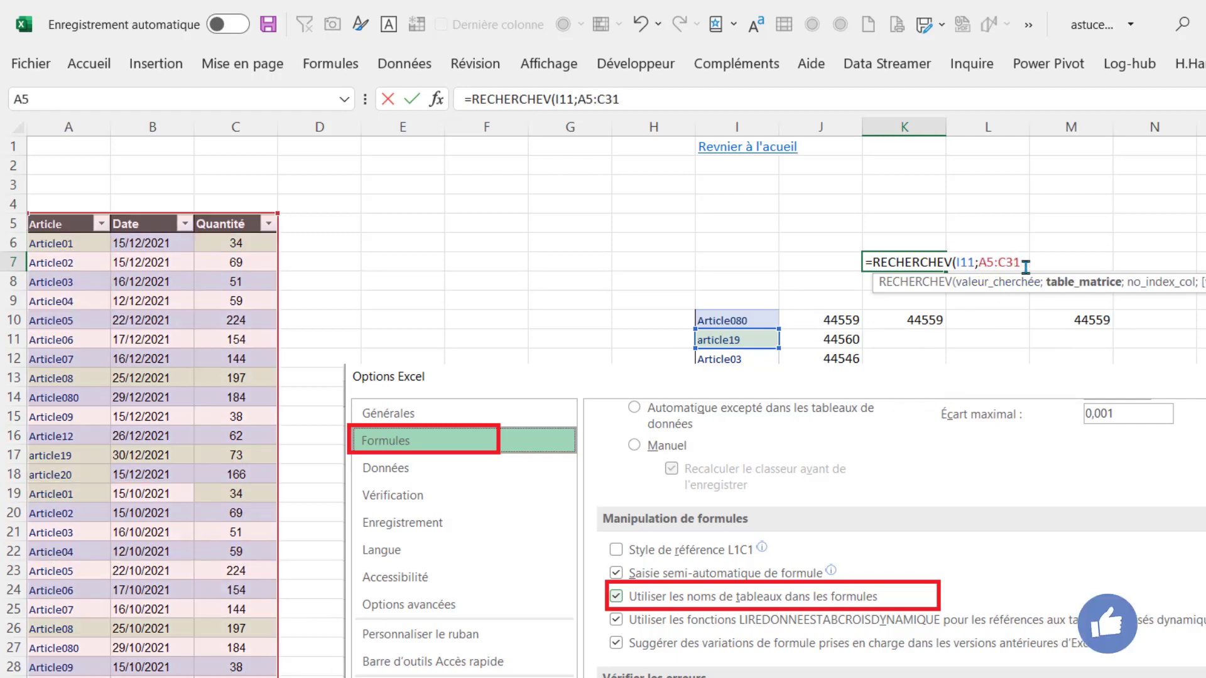
pyautogui.write(';')
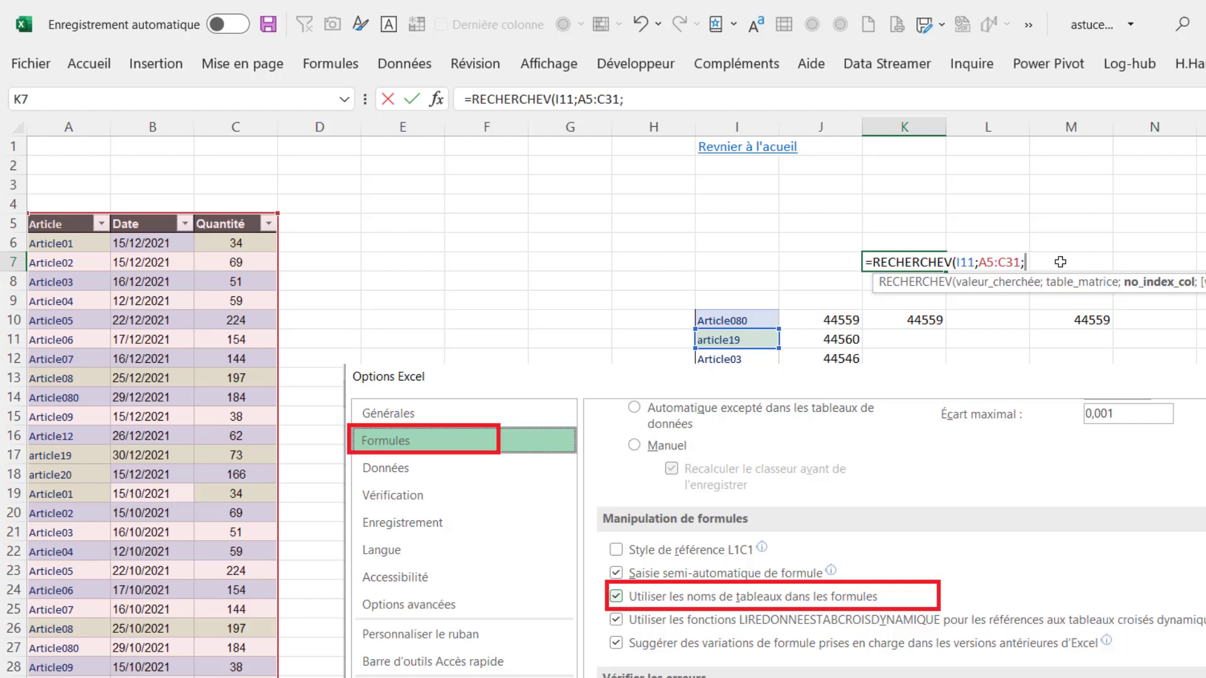
pyautogui.write('2;0')
pyautogui.press('Return')
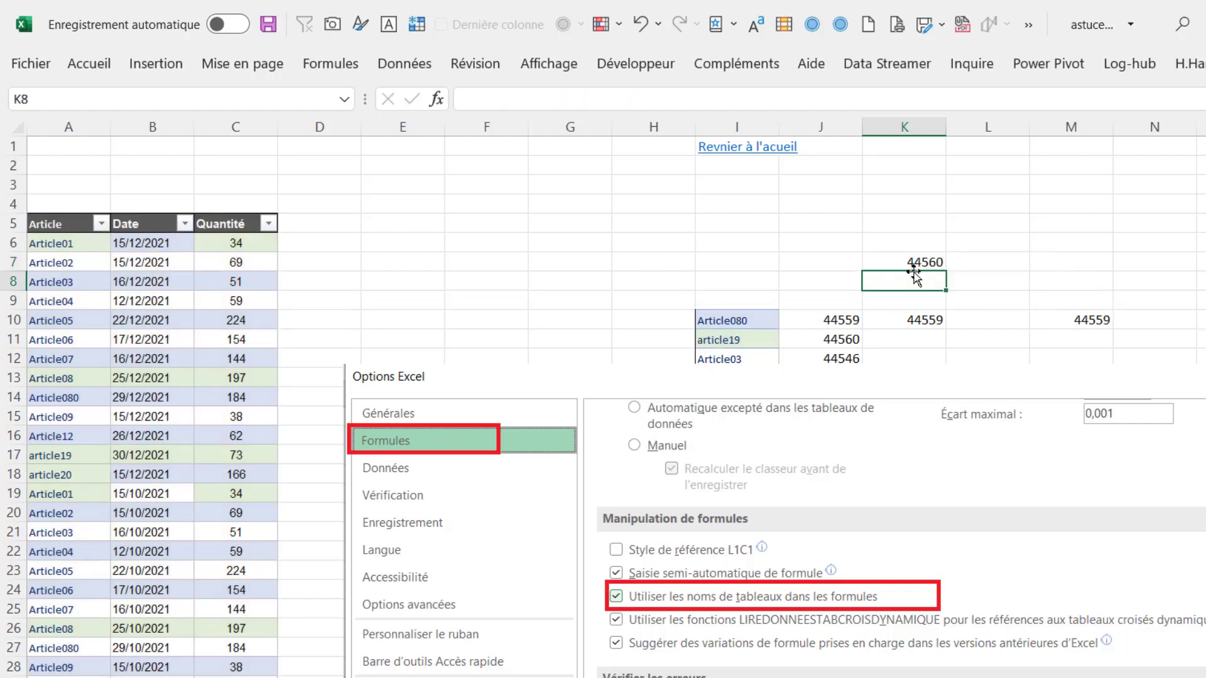
pyautogui.click(906, 254)
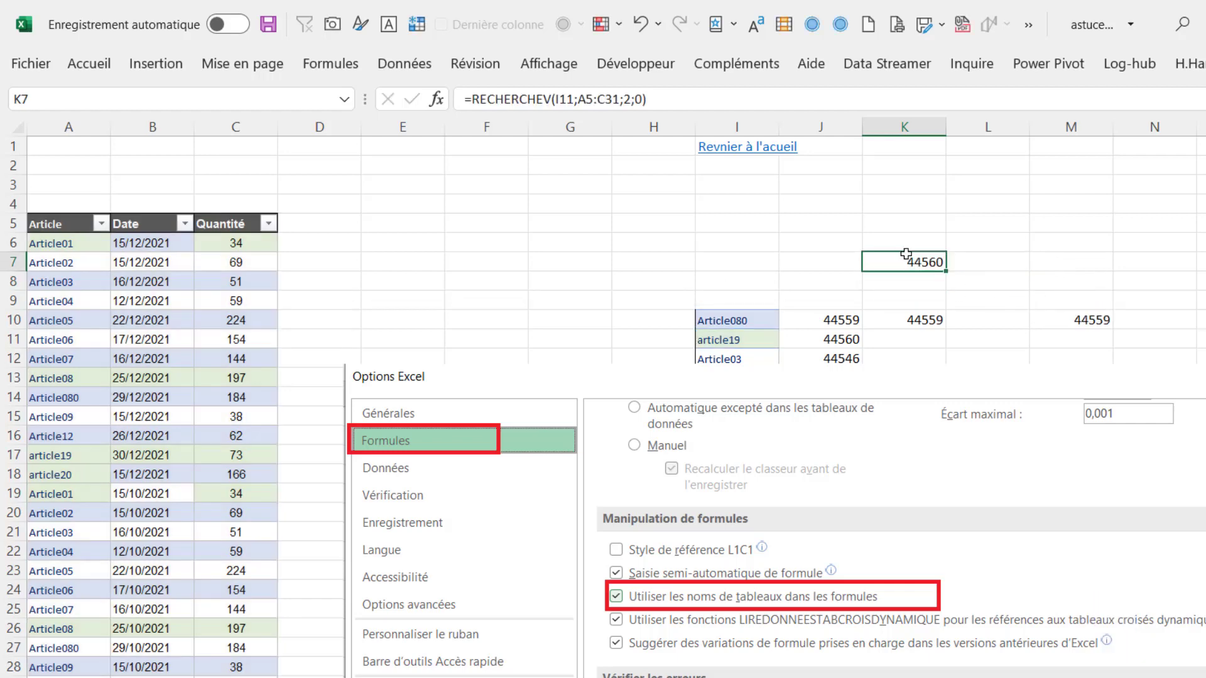
pyautogui.click(578, 248)
# - Enter tip number 4 in C12 on the index and open the formule saisie sheet
pyautogui.click(732, 148)
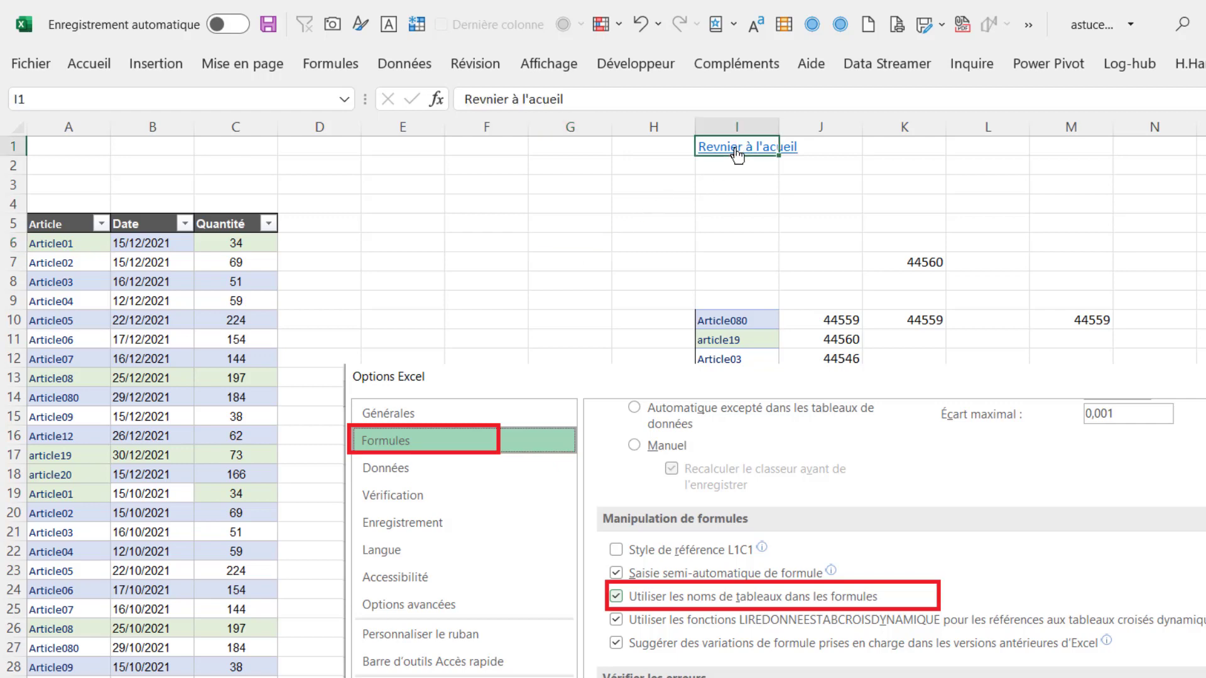
pyautogui.click(260, 358)
pyautogui.write('4')
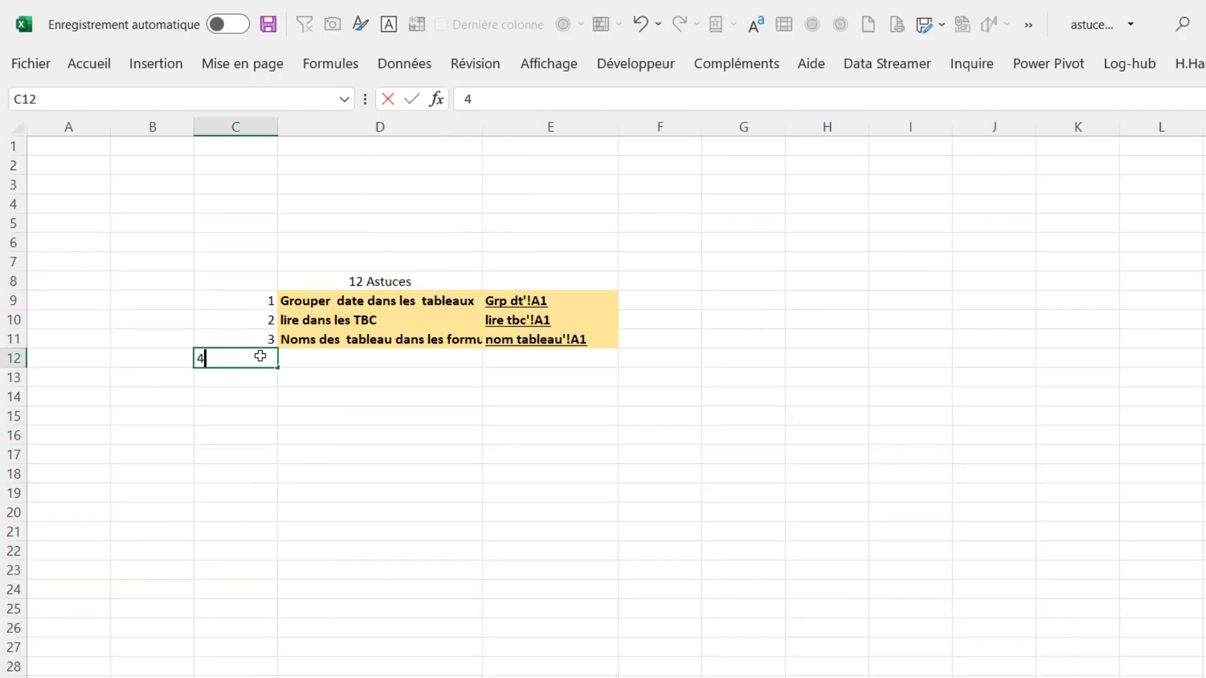
pyautogui.press('Return')
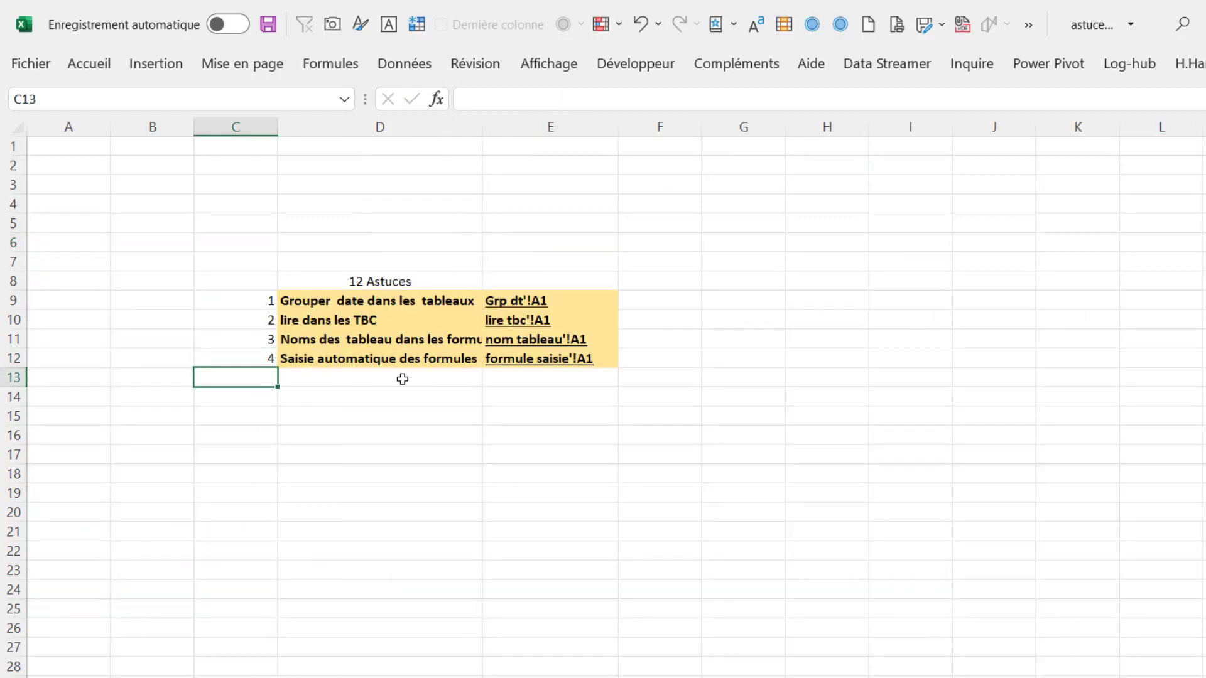
pyautogui.click(527, 362)
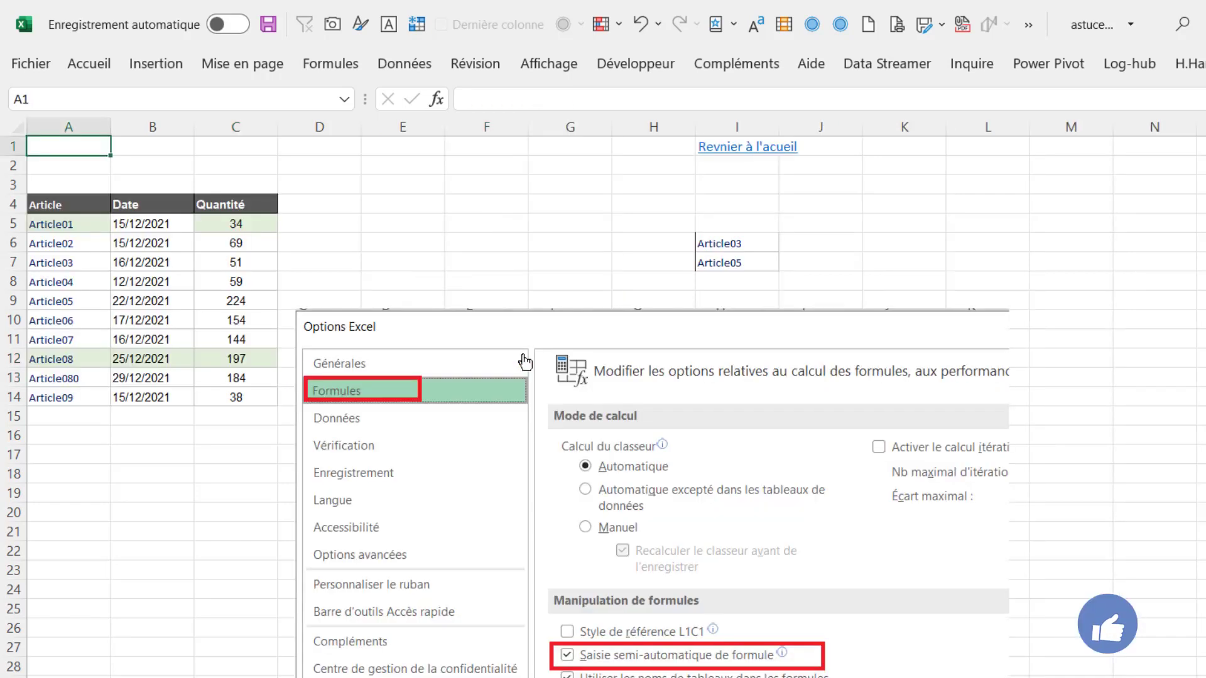
# - Type =re in G5 to show the formula autocomplete suggestions, then dismiss them
pyautogui.click(491, 229)
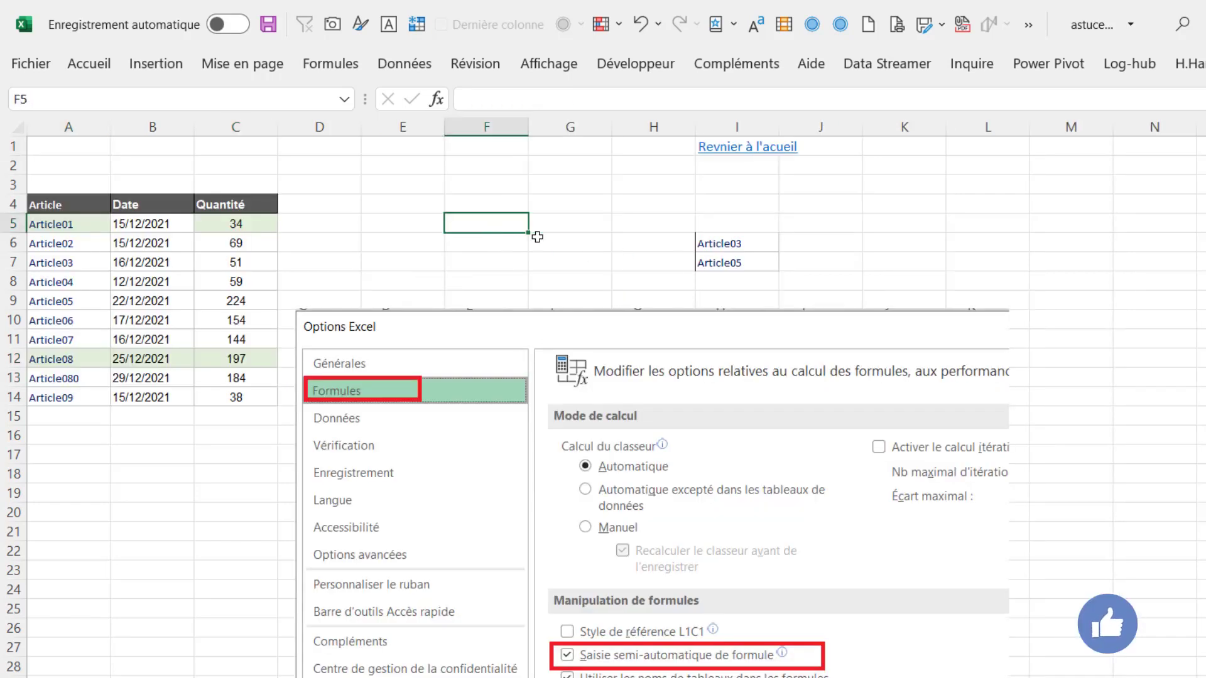
pyautogui.click(575, 222)
pyautogui.write('=re')
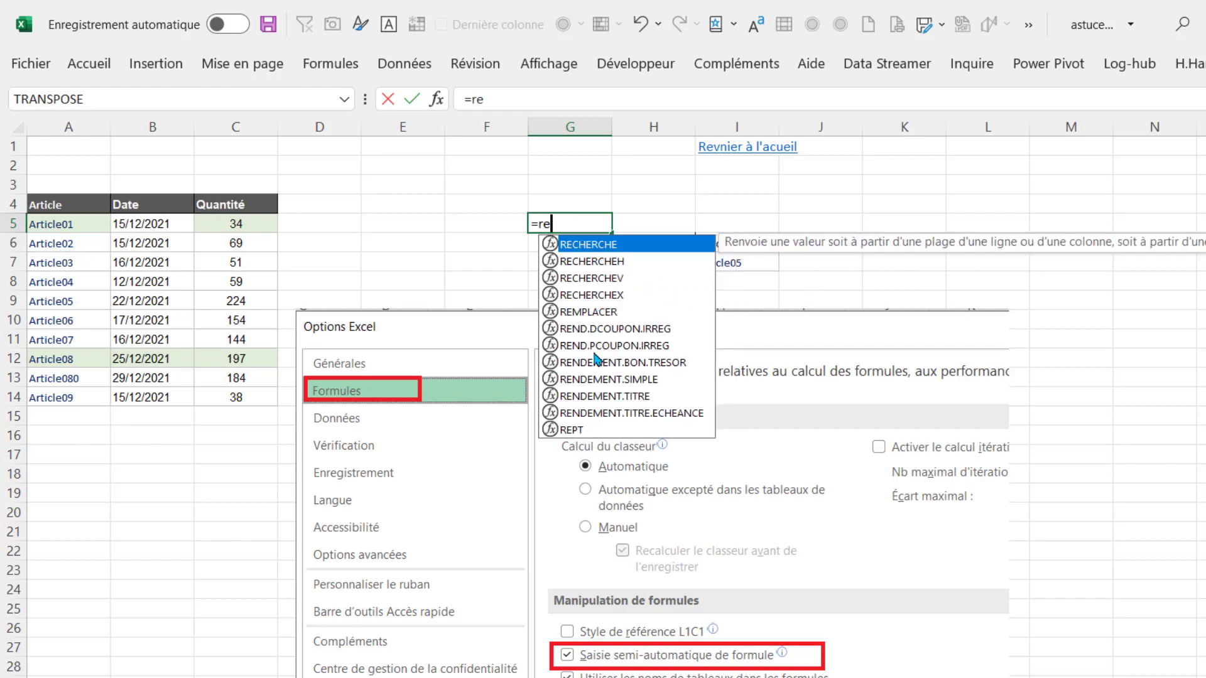
pyautogui.press('Escape')
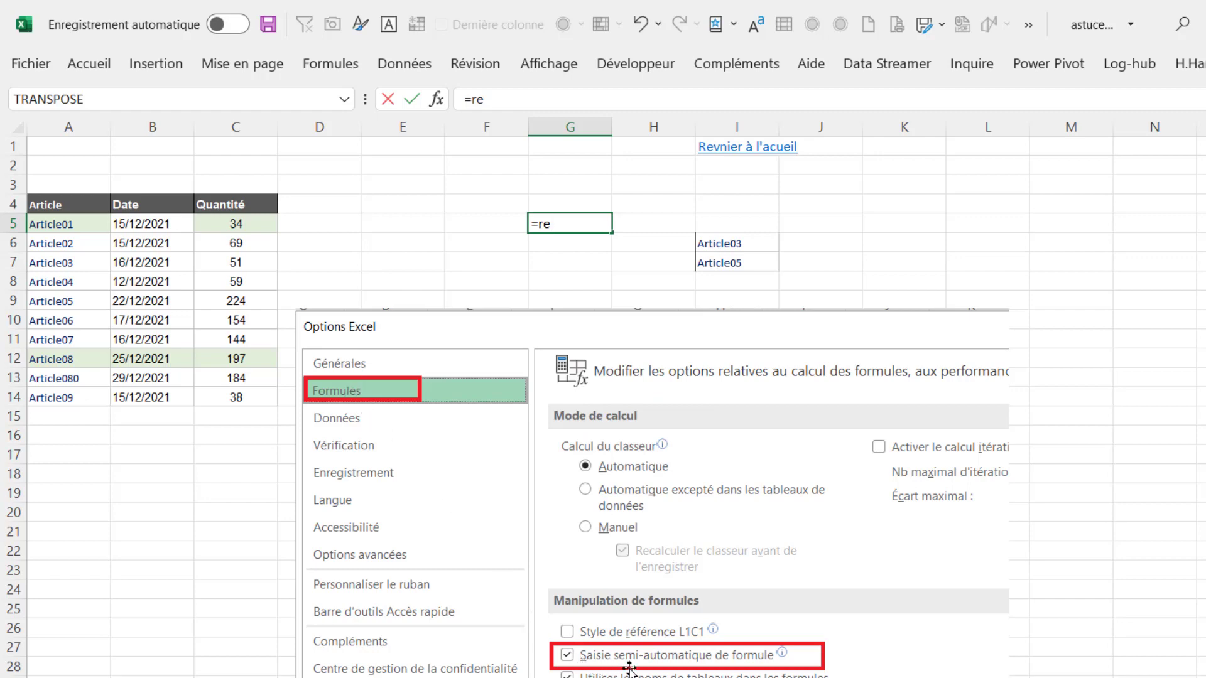
# - Untick 'Saisie semi-automatique de formule', test it in J6, and return to the index
pyautogui.click(30, 64)
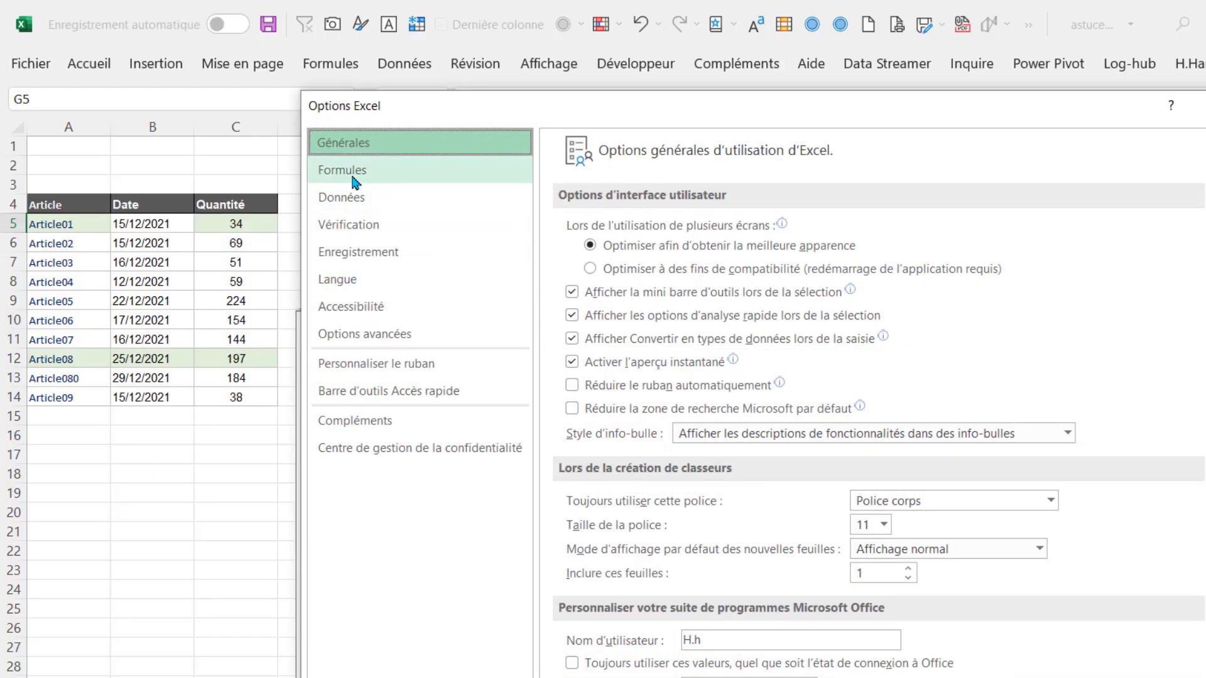
pyautogui.click(351, 171)
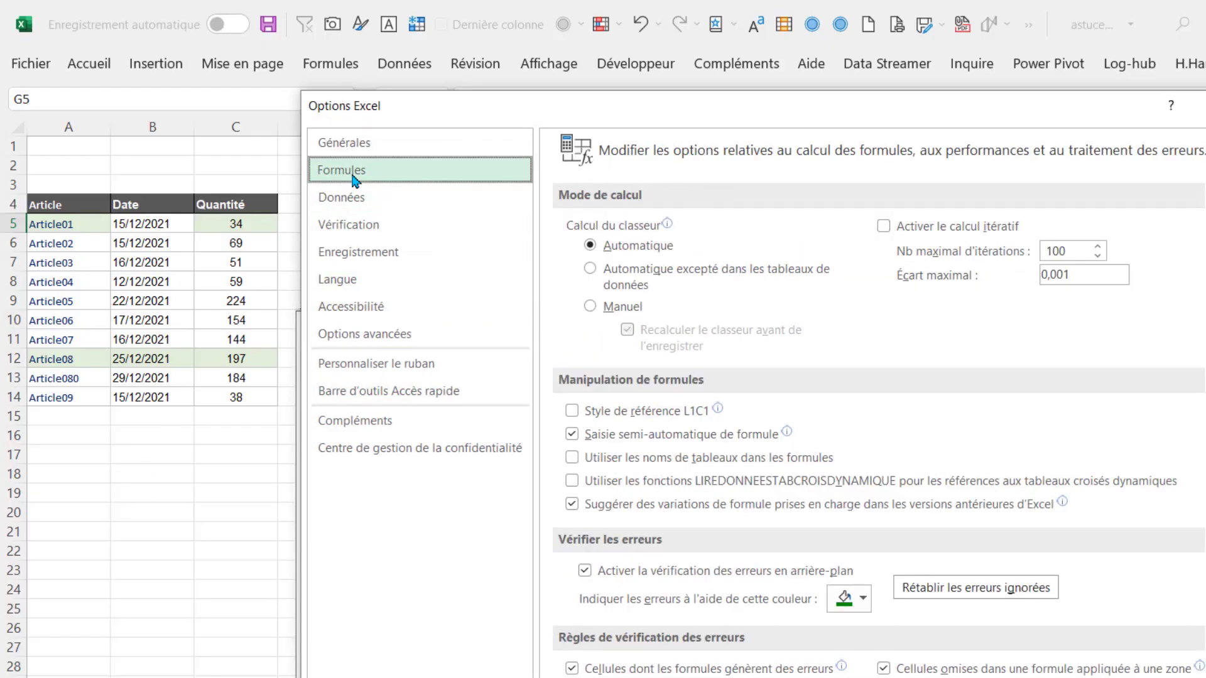
pyautogui.click(608, 437)
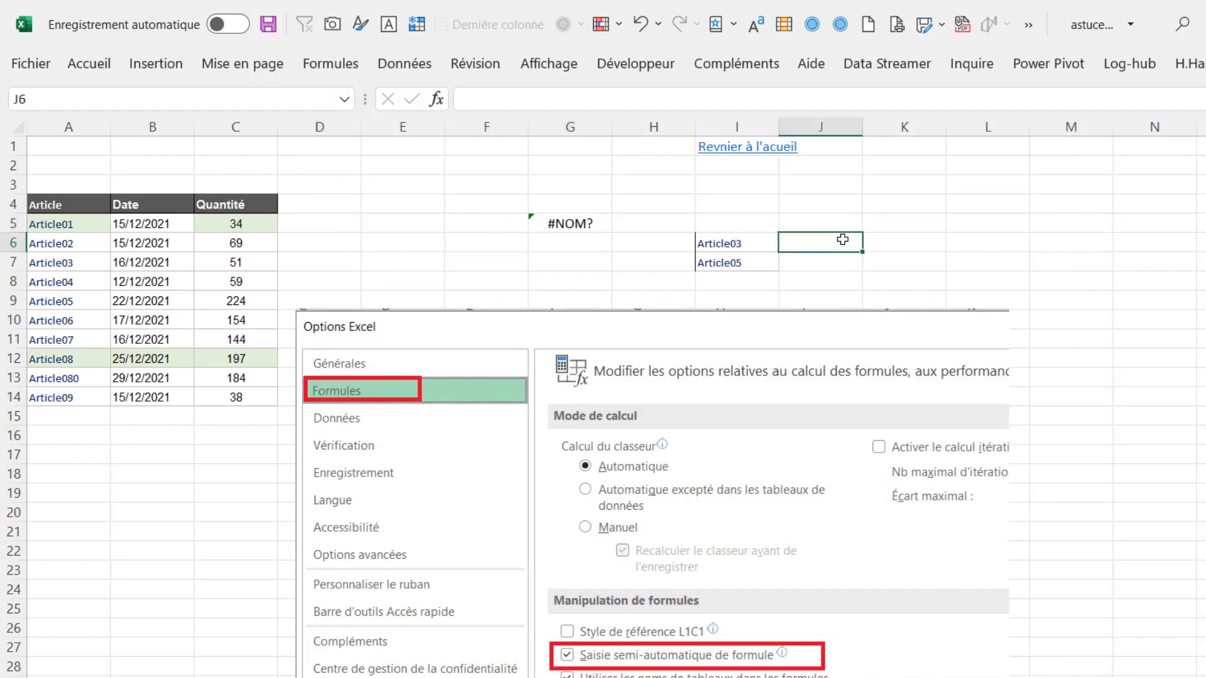
pyautogui.write('=rec')
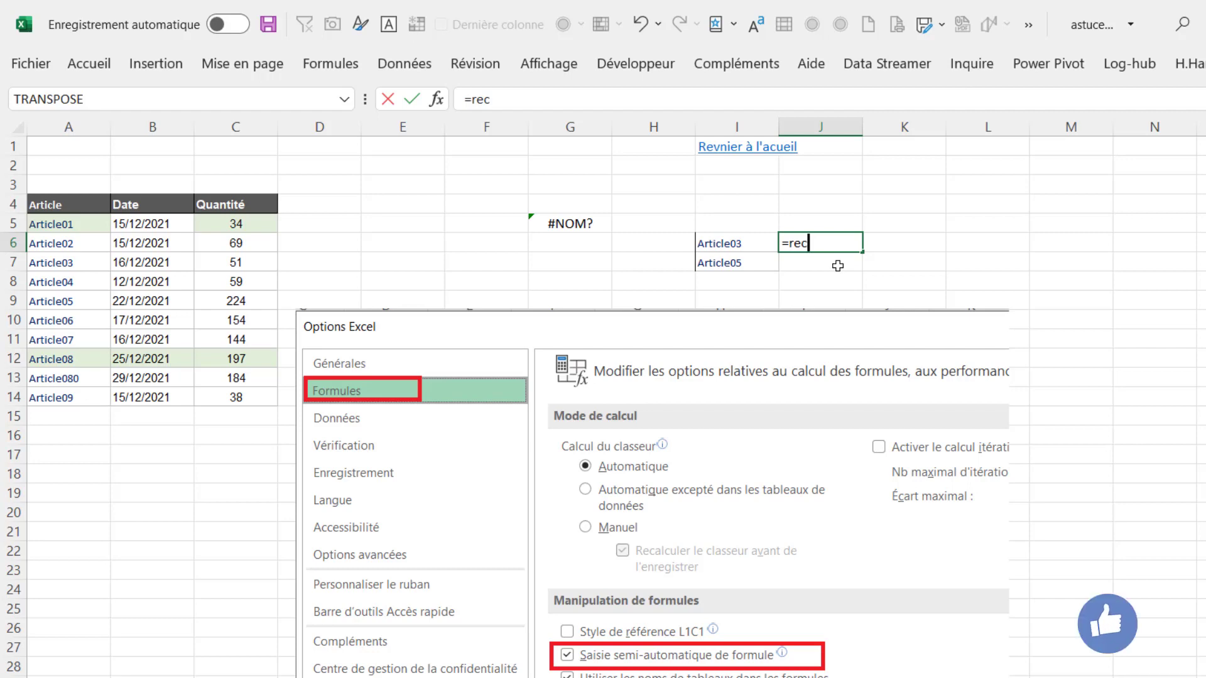
pyautogui.press('Escape')
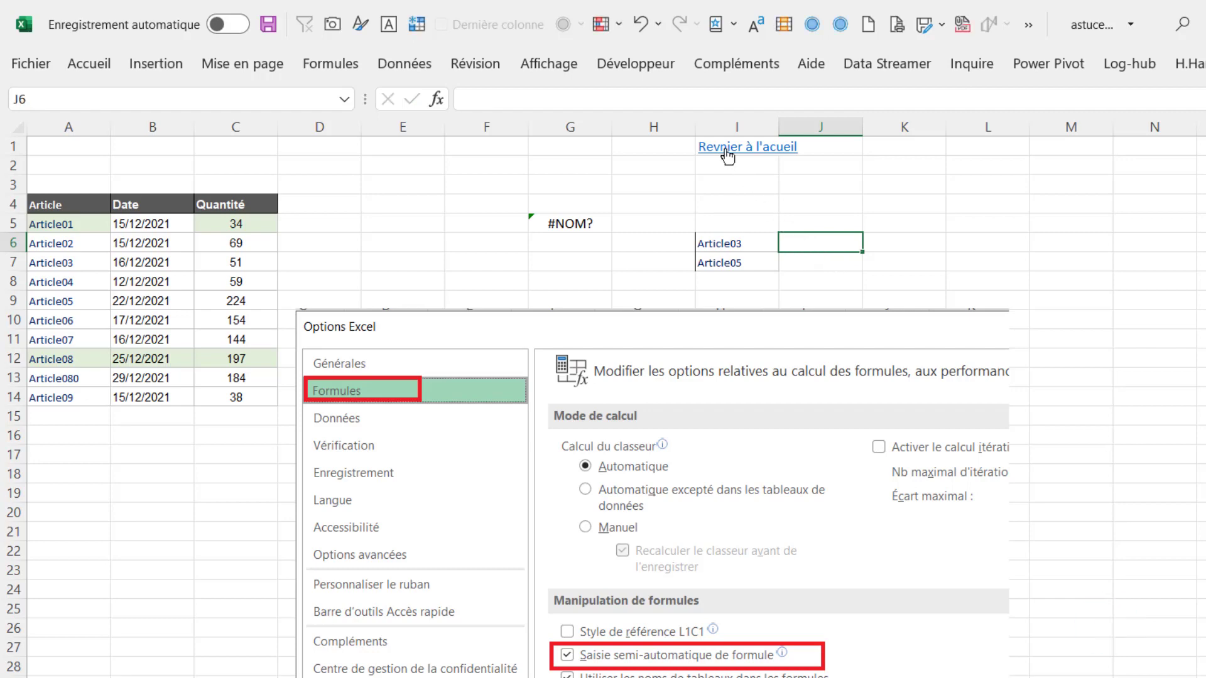
pyautogui.click(726, 148)
pyautogui.click(260, 375)
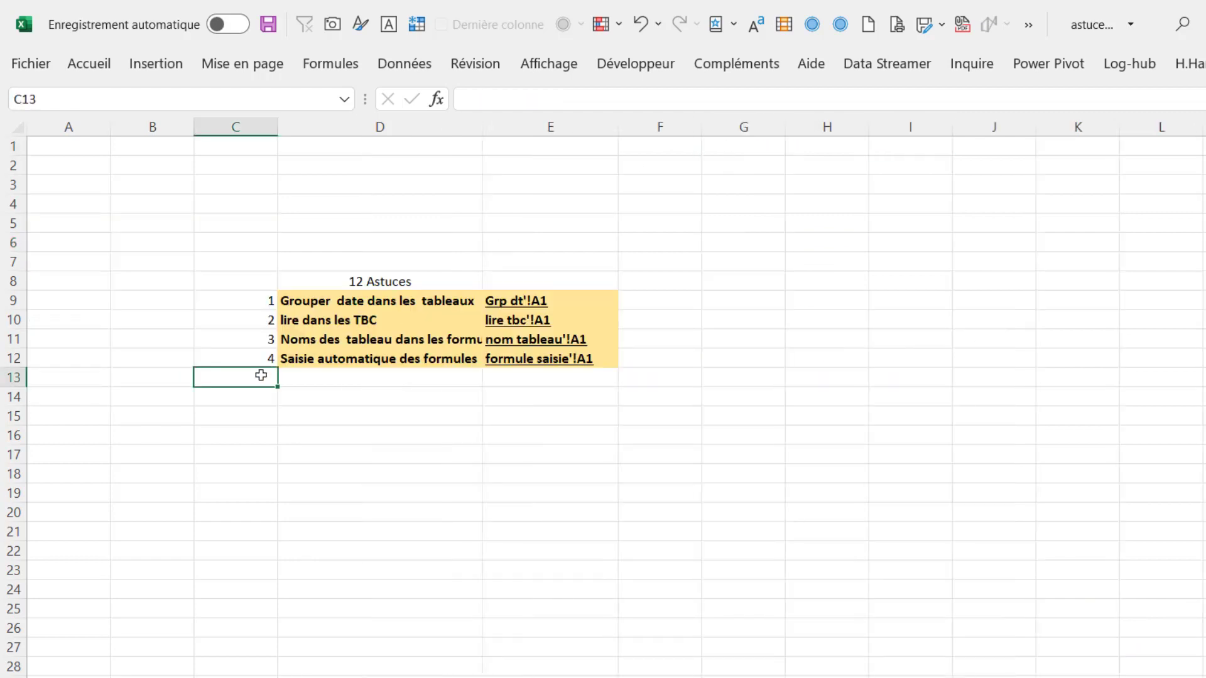
# - Enter tip 5 in C13, open the alerte de rempl sheet, and move 224 from M13 onto M12
pyautogui.write('5')
pyautogui.press('Return')
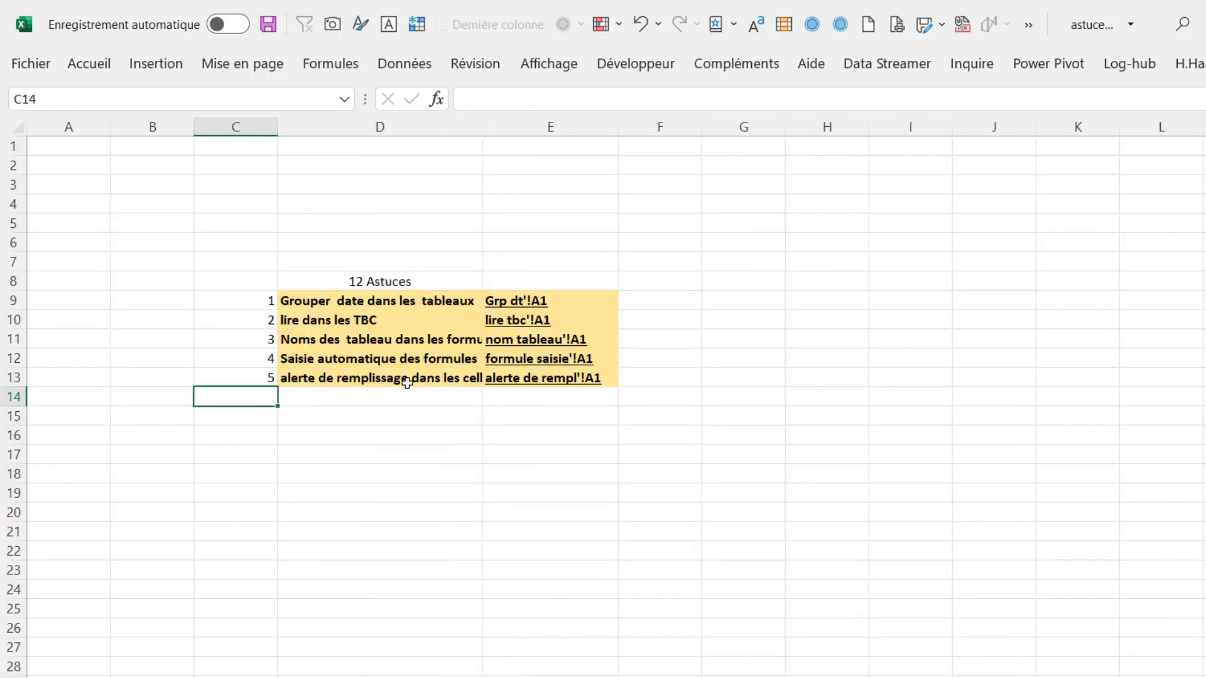
pyautogui.click(563, 381)
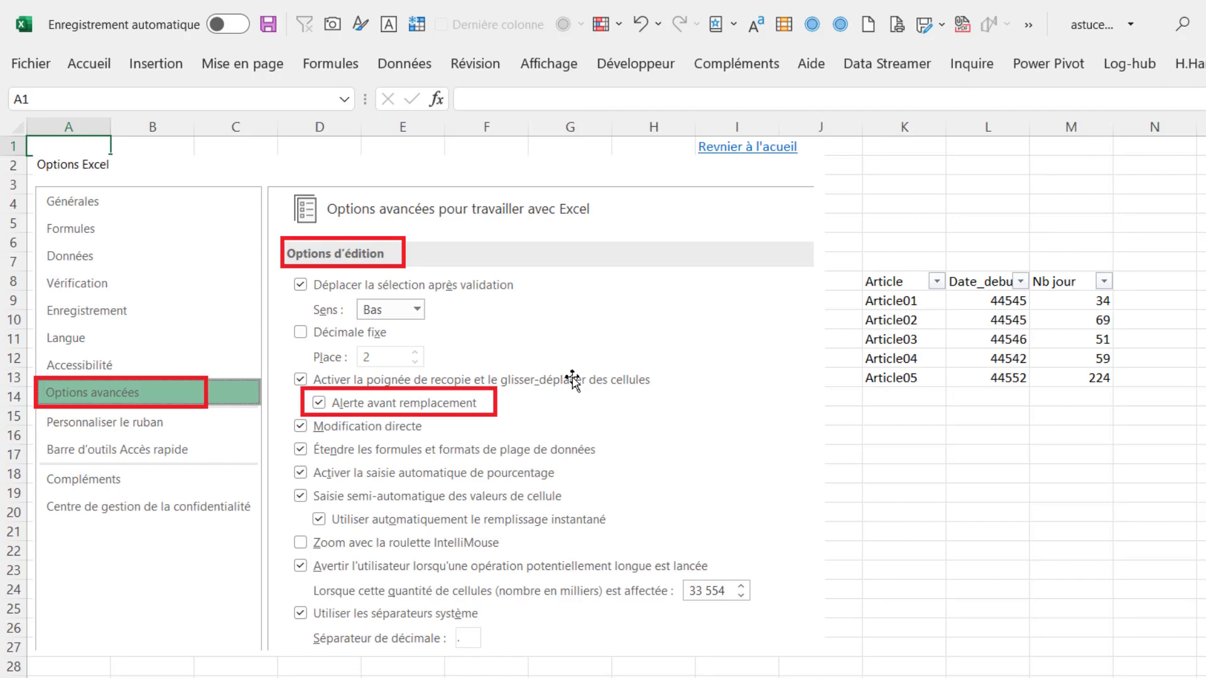
pyautogui.click(922, 238)
pyautogui.click(1080, 376)
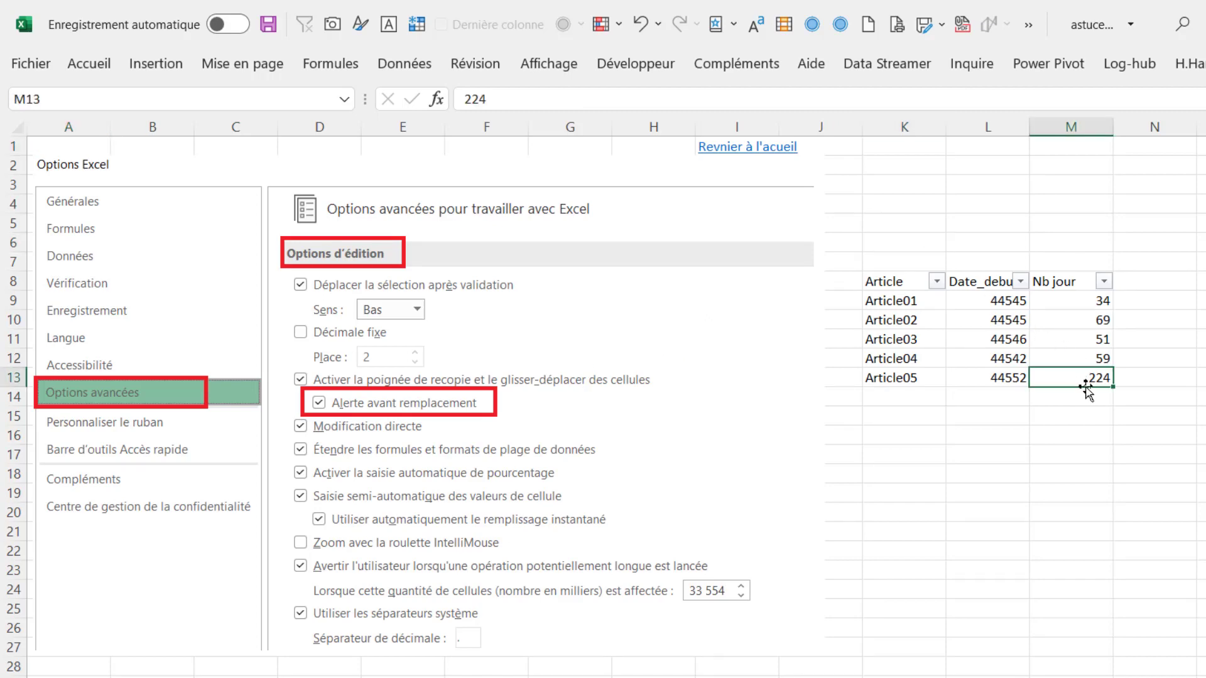
pyautogui.moveTo(1085, 387); pyautogui.dragTo(1083, 373)
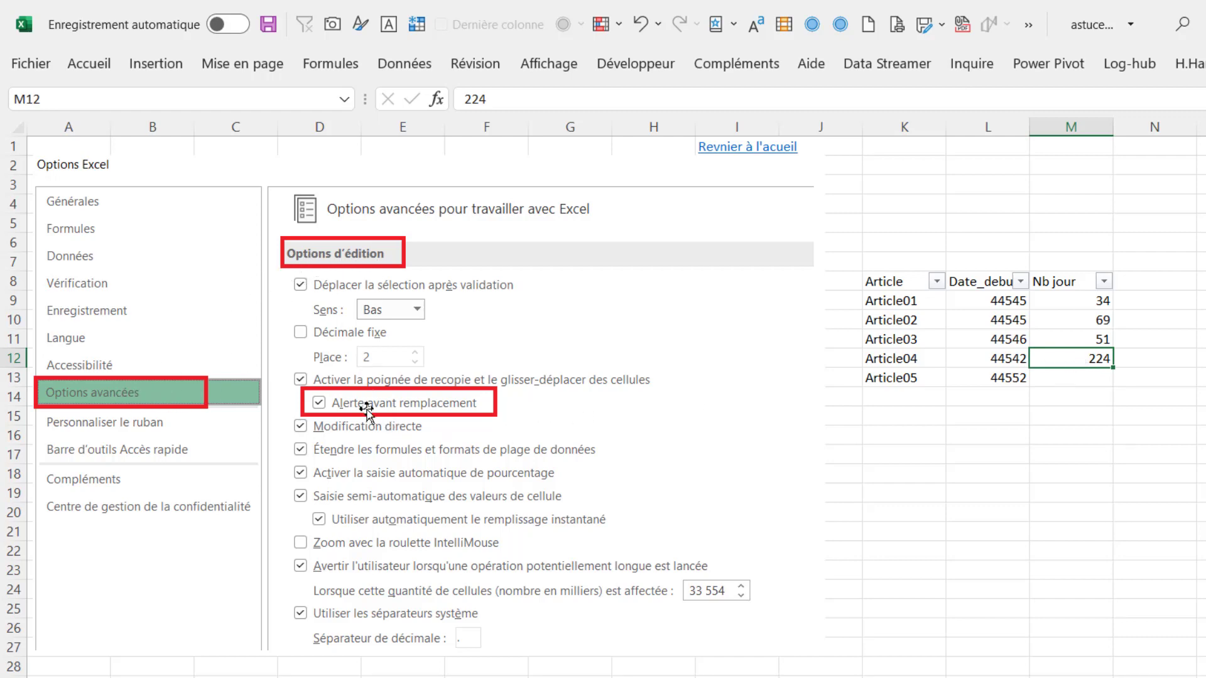
# - Tick 'Alerte avant remplacement' in the advanced editing options
pyautogui.click(30, 64)
pyautogui.click(80, 622)
pyautogui.click(377, 336)
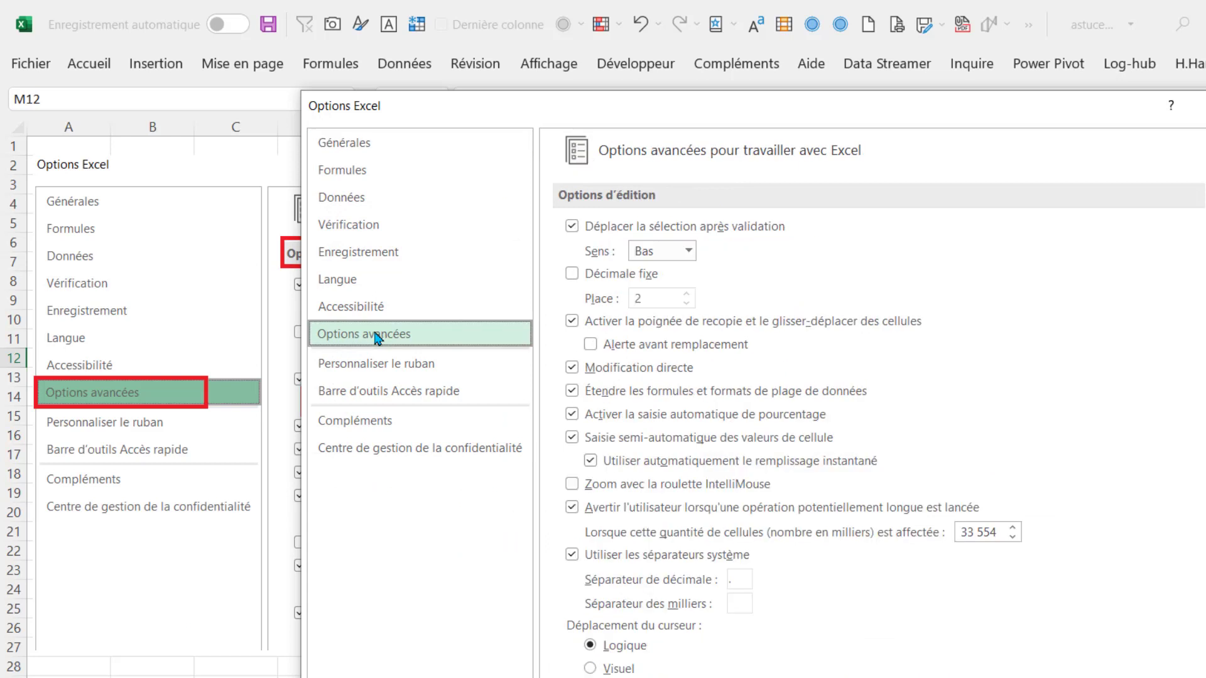
pyautogui.click(630, 346)
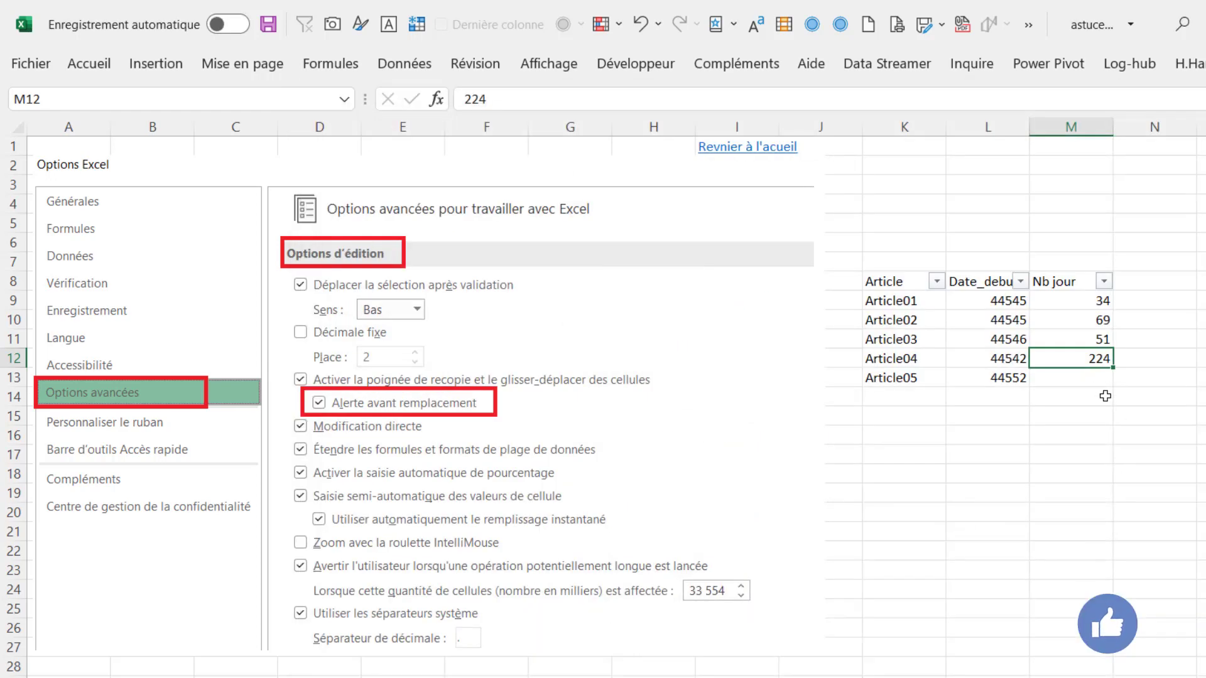
# - Decline overwriting 51 in M11 with 224, then toggle the cell drag-and-drop option and retry
pyautogui.moveTo(1088, 367); pyautogui.dragTo(1086, 349)
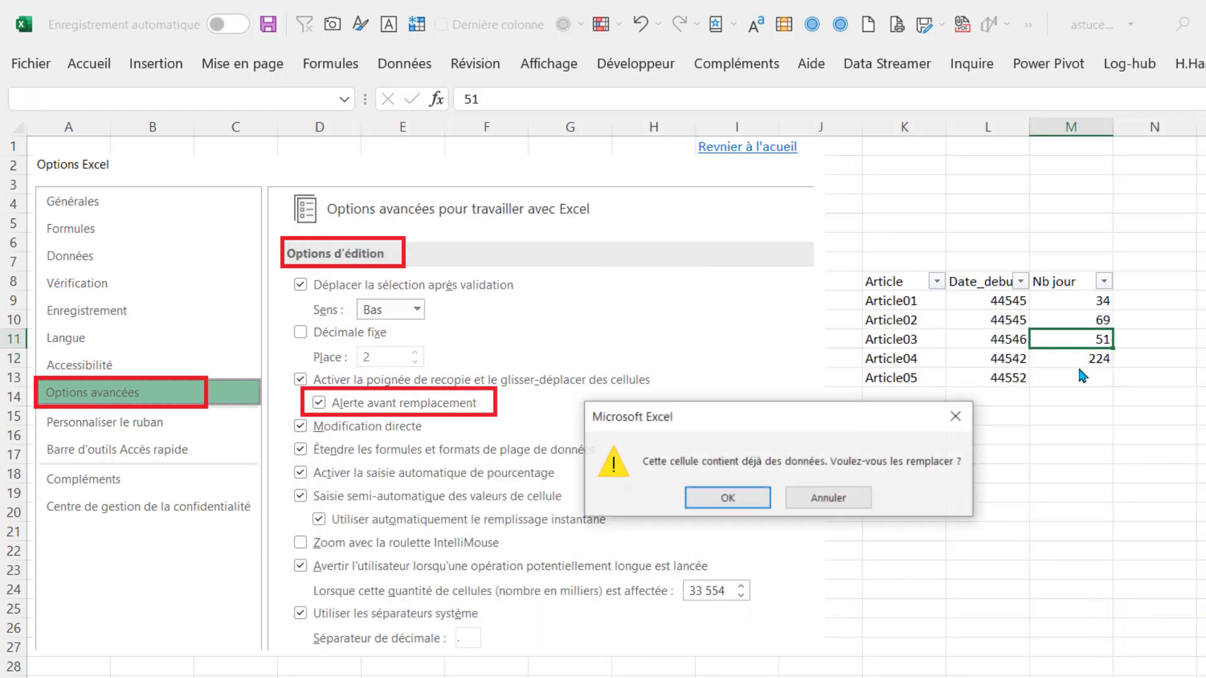
pyautogui.click(826, 503)
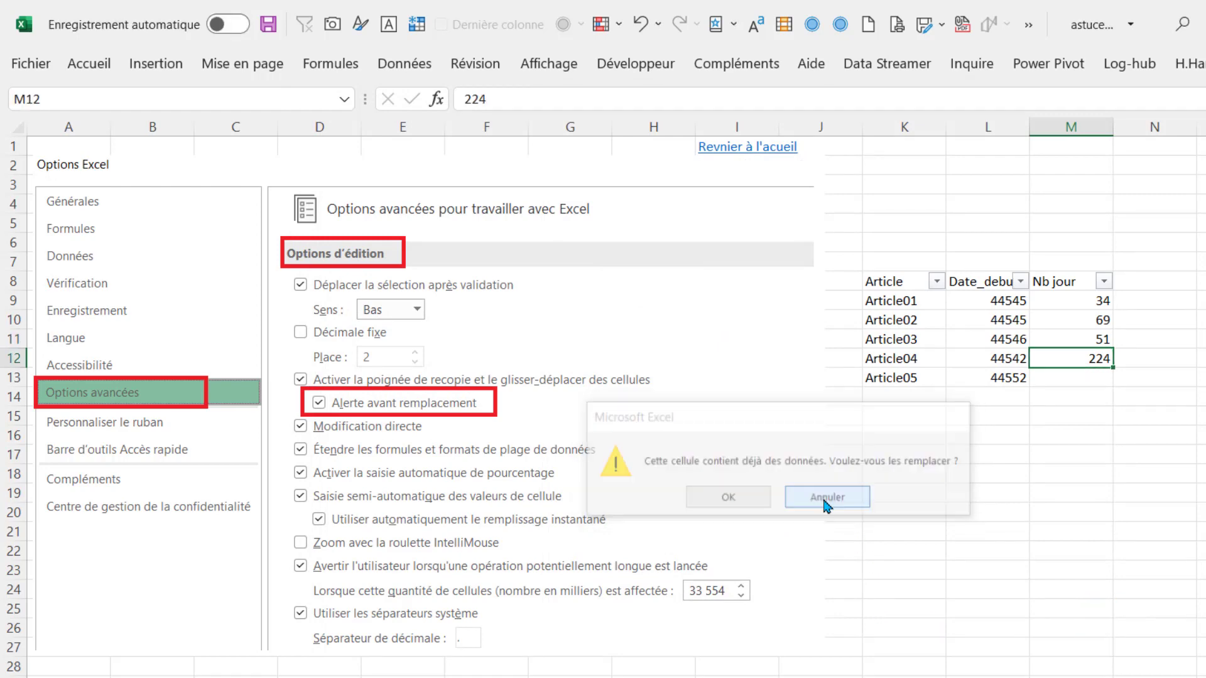
pyautogui.click(19, 65)
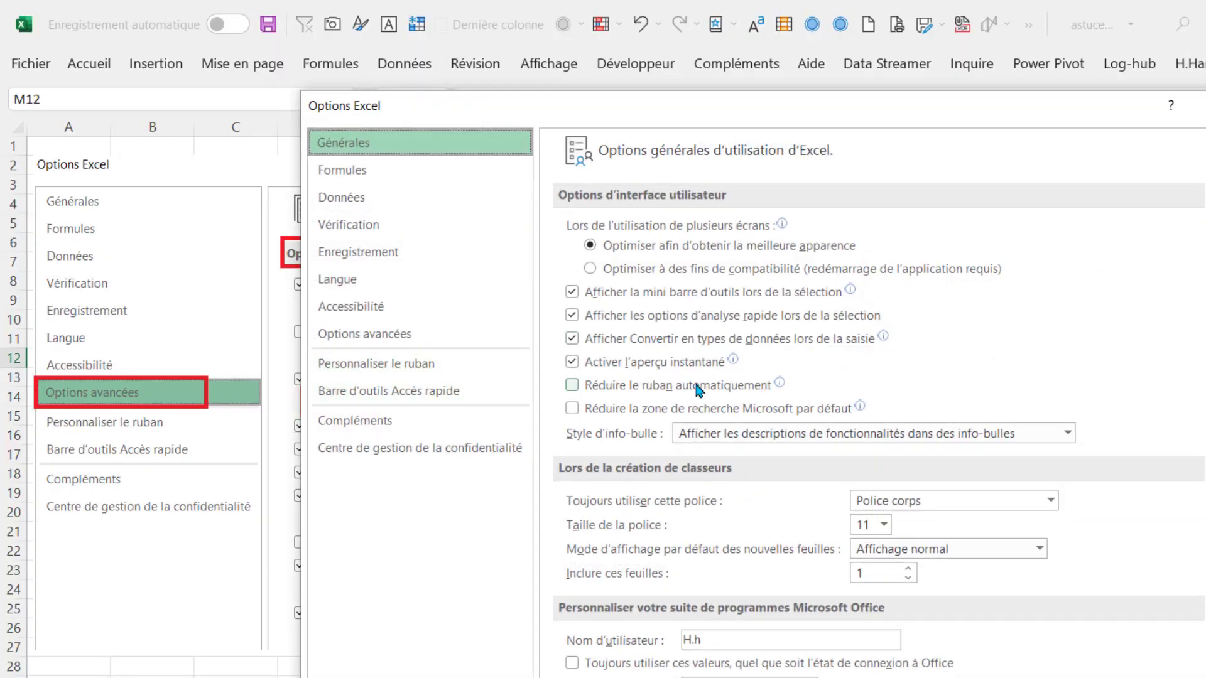
pyautogui.click(572, 319)
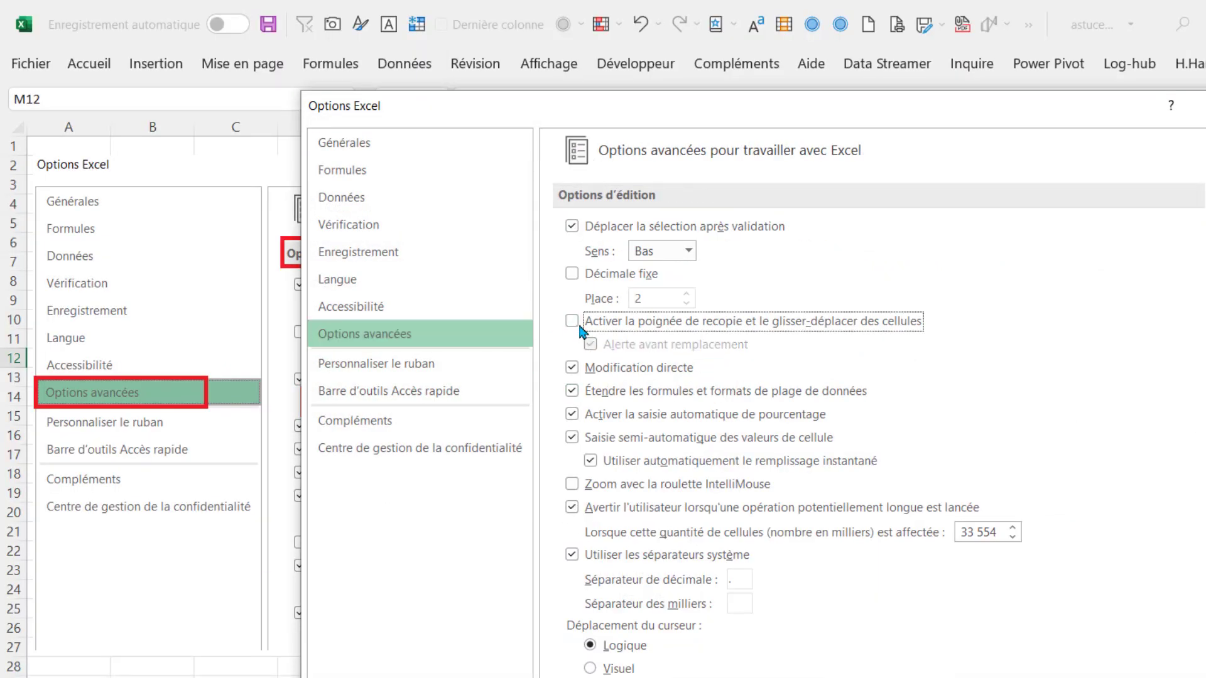
pyautogui.click(572, 321)
pyautogui.click(590, 344)
pyautogui.click(572, 321)
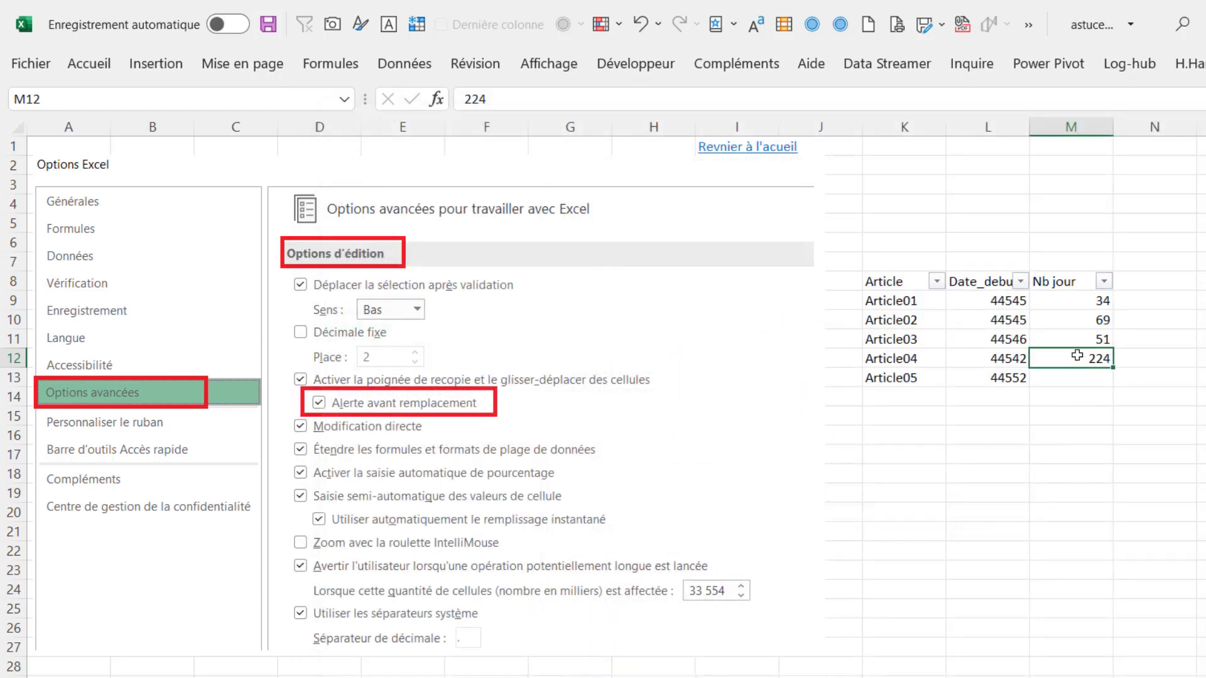
pyautogui.moveTo(1071, 357)
pyautogui.mouseDown()
pyautogui.moveTo(1071, 343)
pyautogui.moveTo(1070, 366)
pyautogui.mouseUp()
# - Re-enable fill handle and cell drag-and-drop, and untick 'Alerte avant remplacement'
pyautogui.click(31, 63)
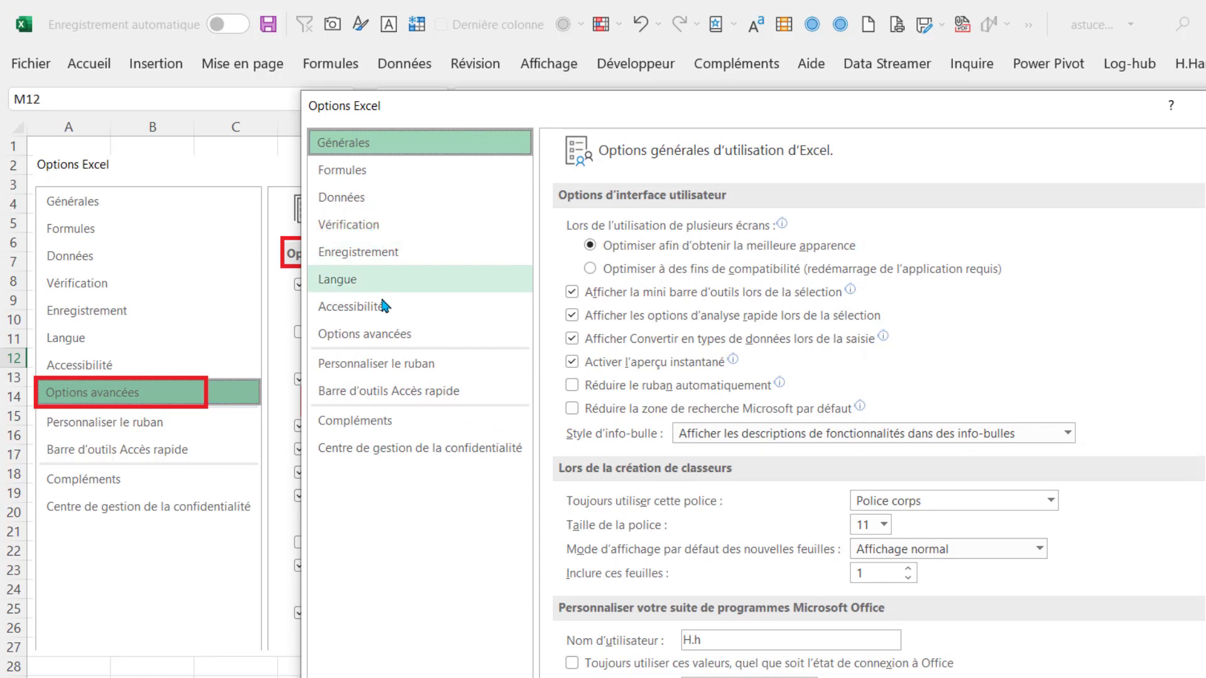
pyautogui.click(396, 337)
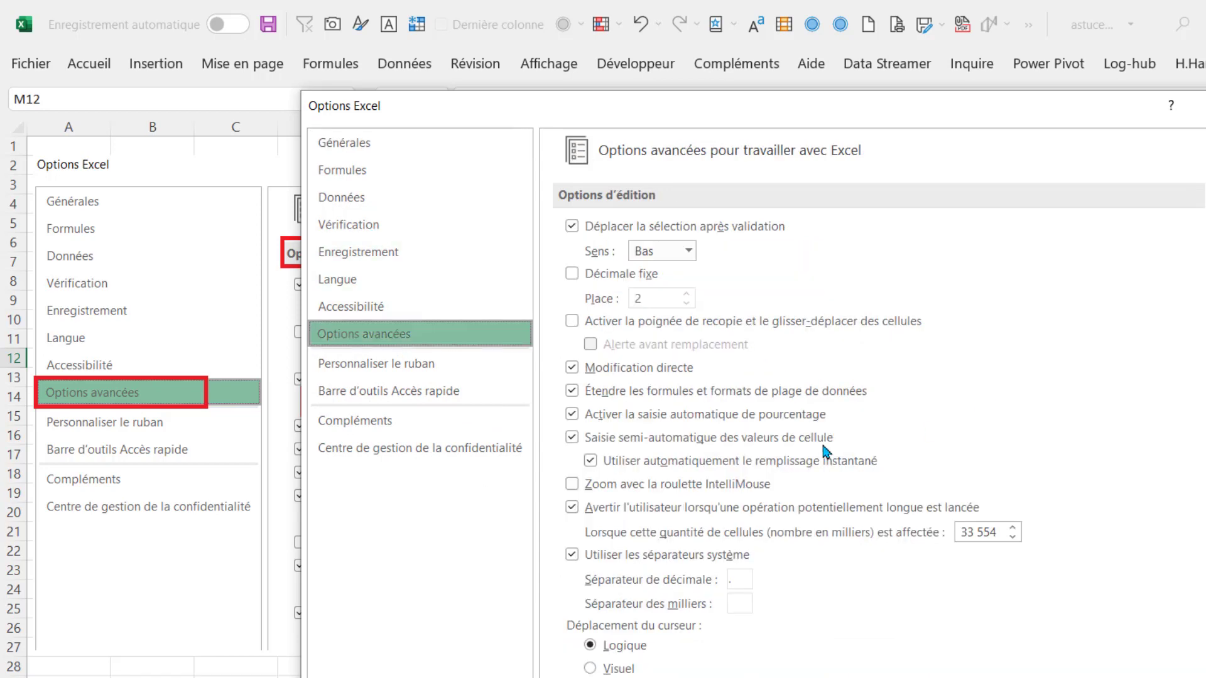
pyautogui.click(573, 322)
pyautogui.click(591, 344)
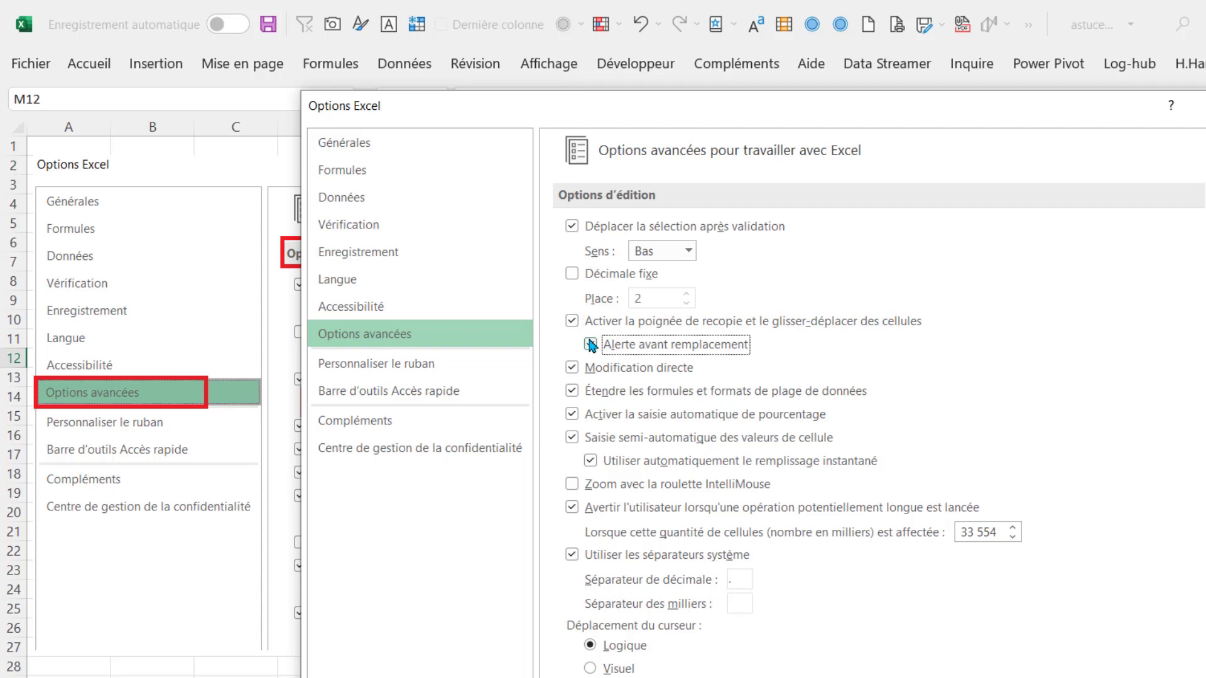
pyautogui.click(591, 344)
pyautogui.press('Escape')
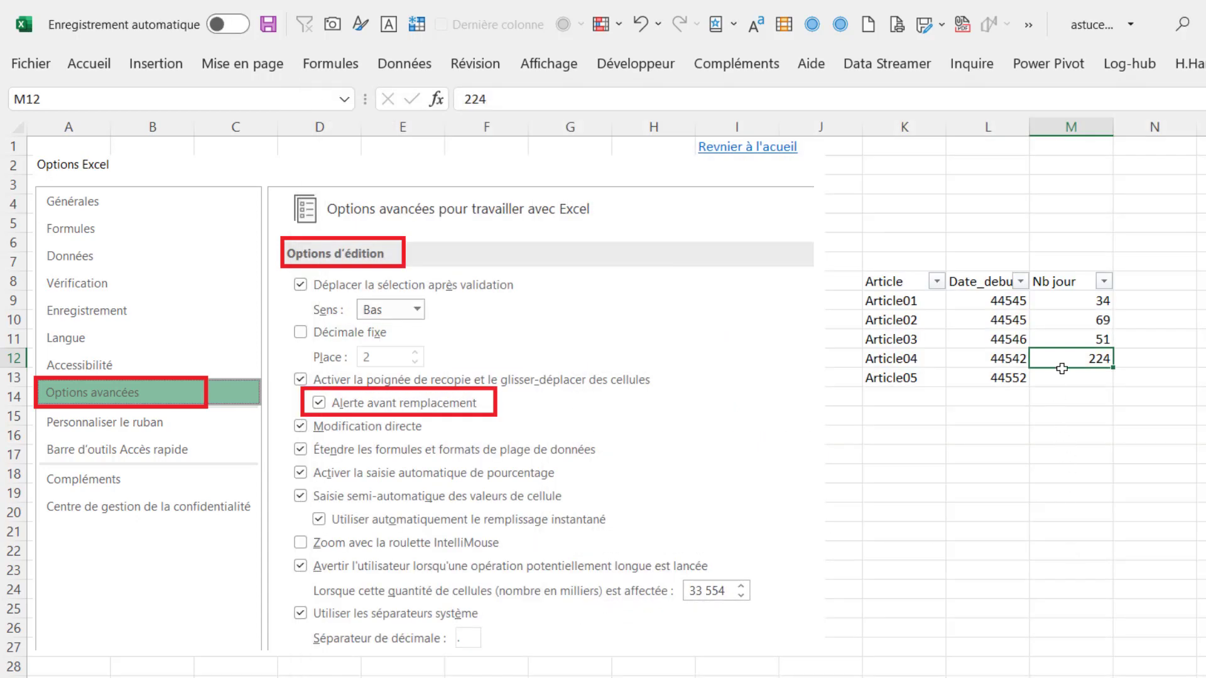
# - Move 224 onto M10, copy it down to M11 and M12, and open the File start screen
pyautogui.moveTo(1066, 367); pyautogui.dragTo(1064, 347)
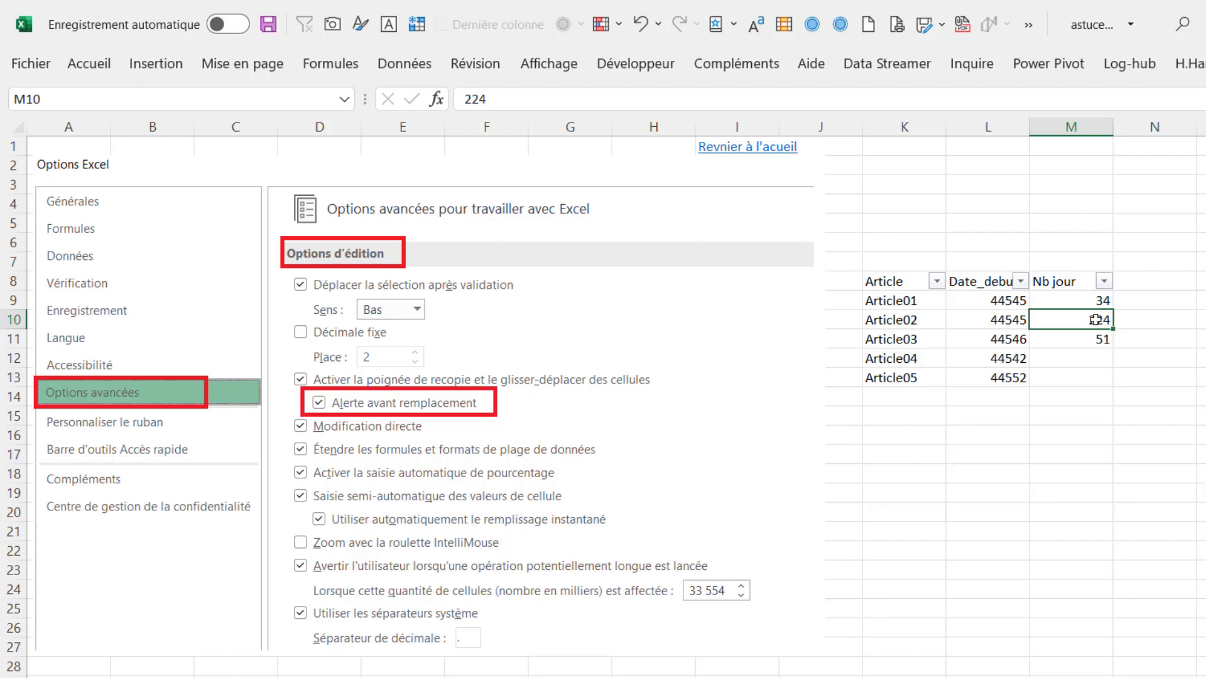
pyautogui.moveTo(1115, 329); pyautogui.dragTo(1105, 359)
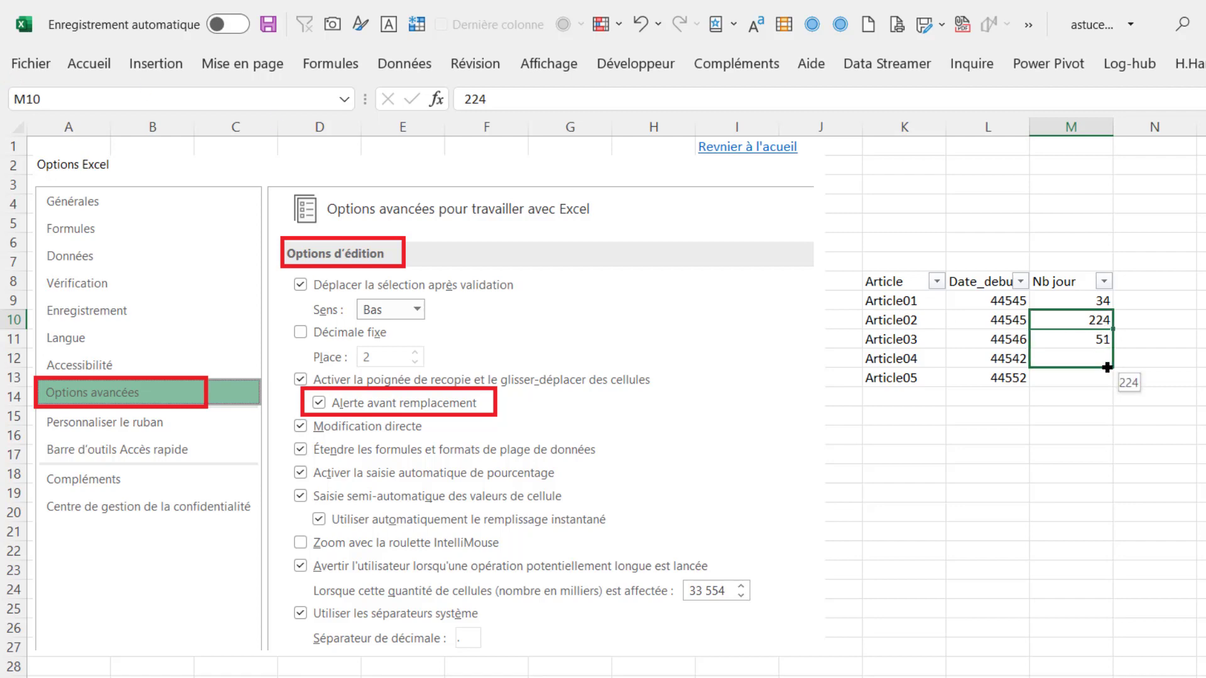
pyautogui.click(1098, 320)
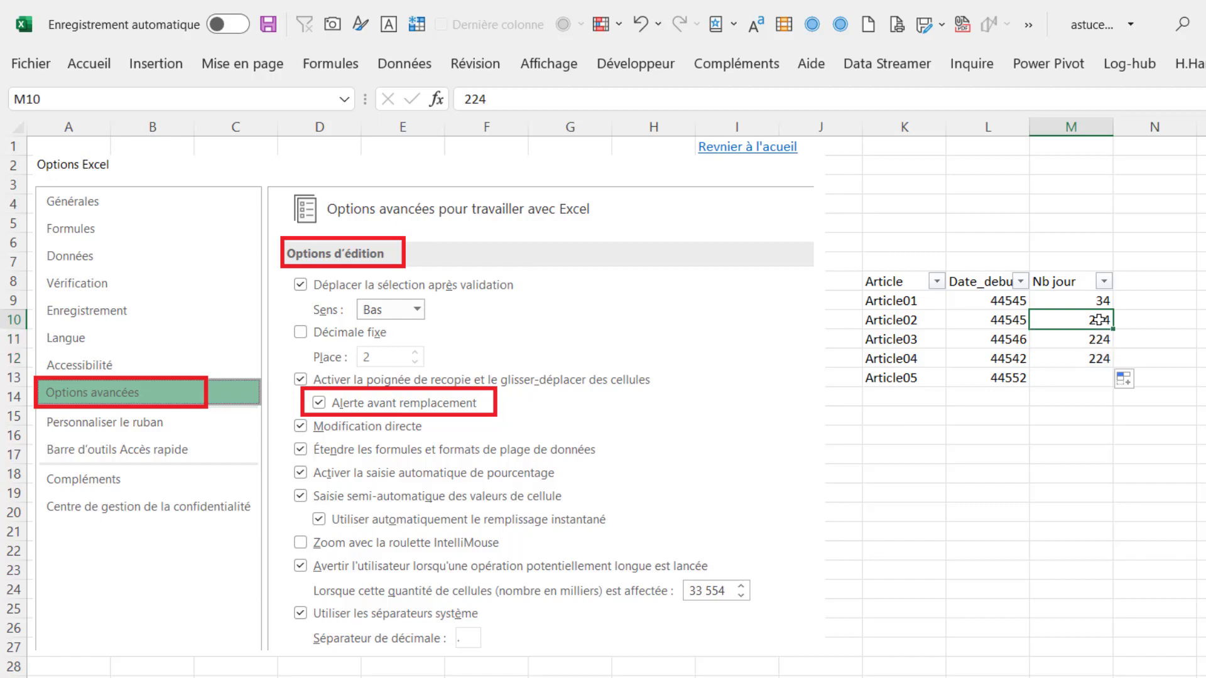
pyautogui.click(30, 64)
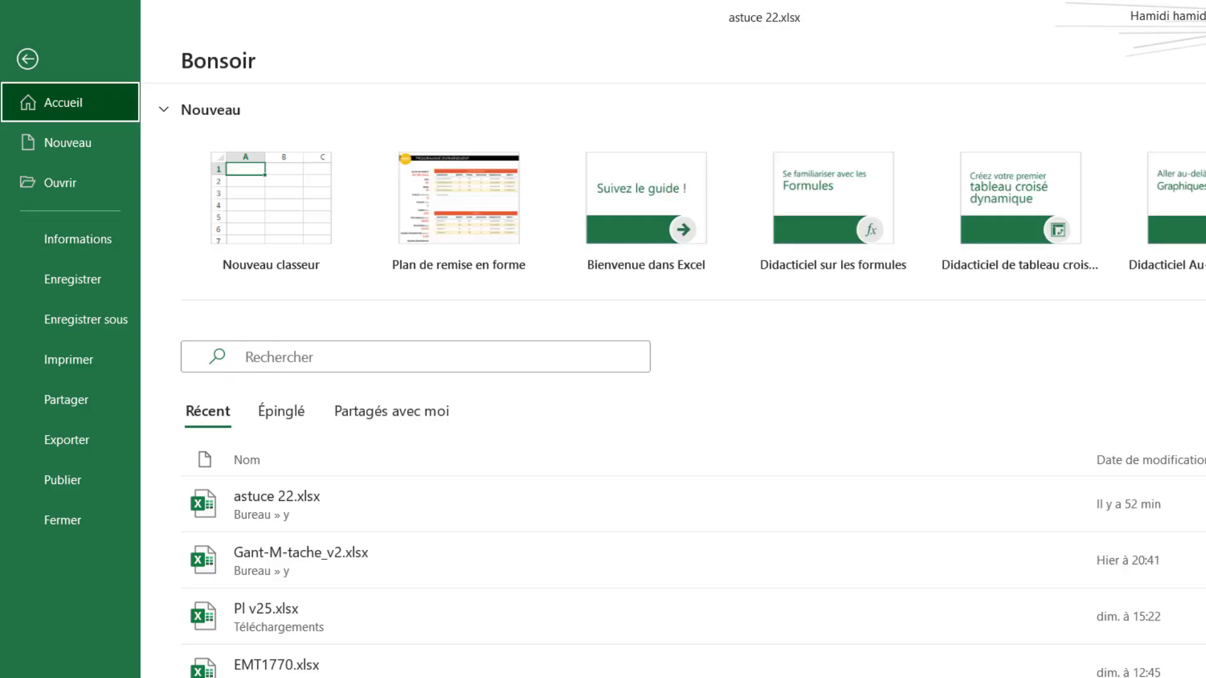
# - In Advanced options, enable the overwrite alert and disable the fill handle and cell drag-and-drop
pyautogui.click(57, 665)
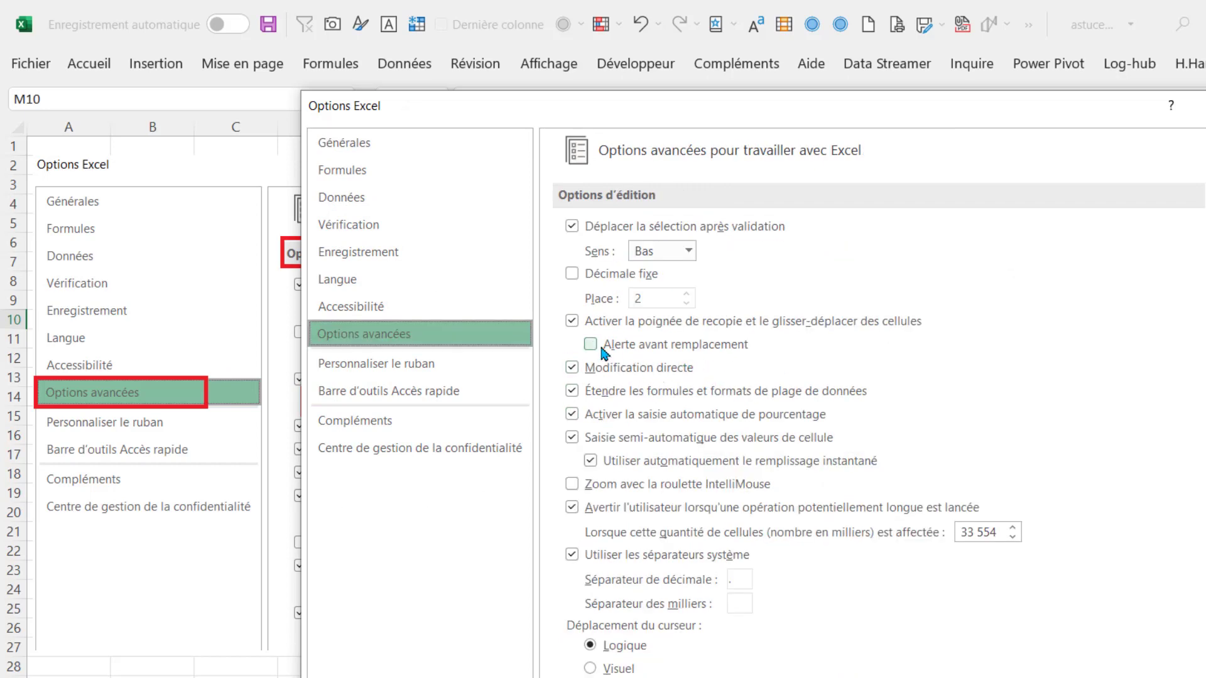
pyautogui.click(608, 346)
pyautogui.click(573, 321)
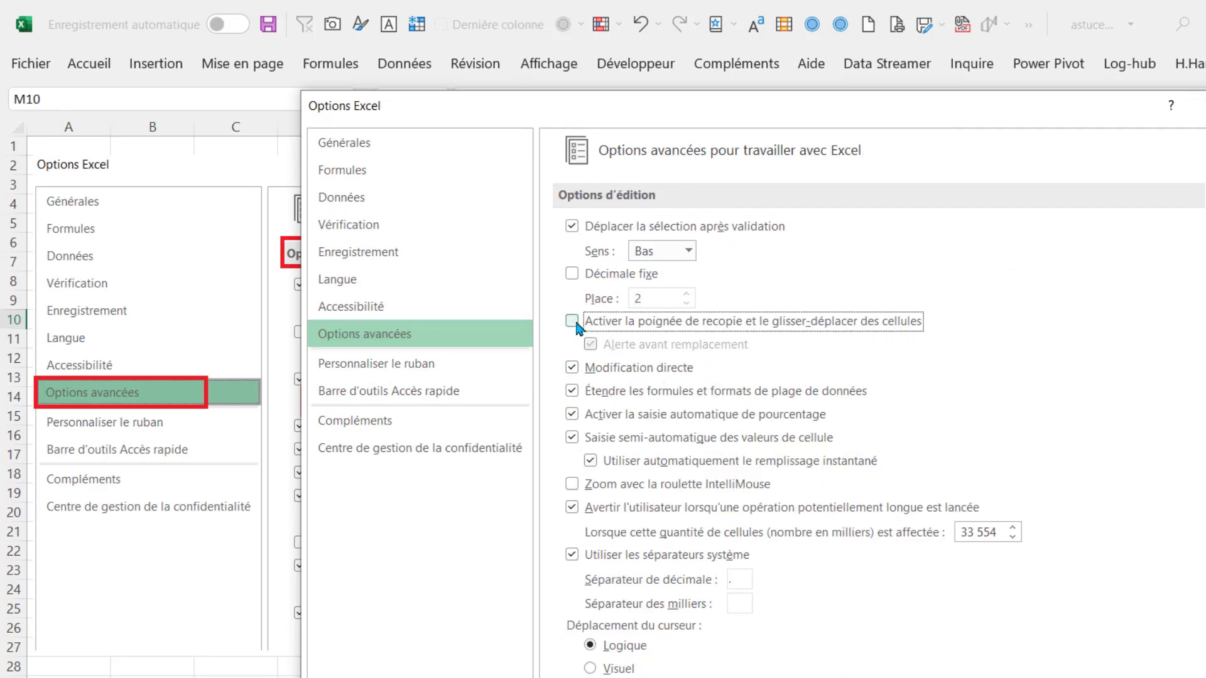
pyautogui.press('Return')
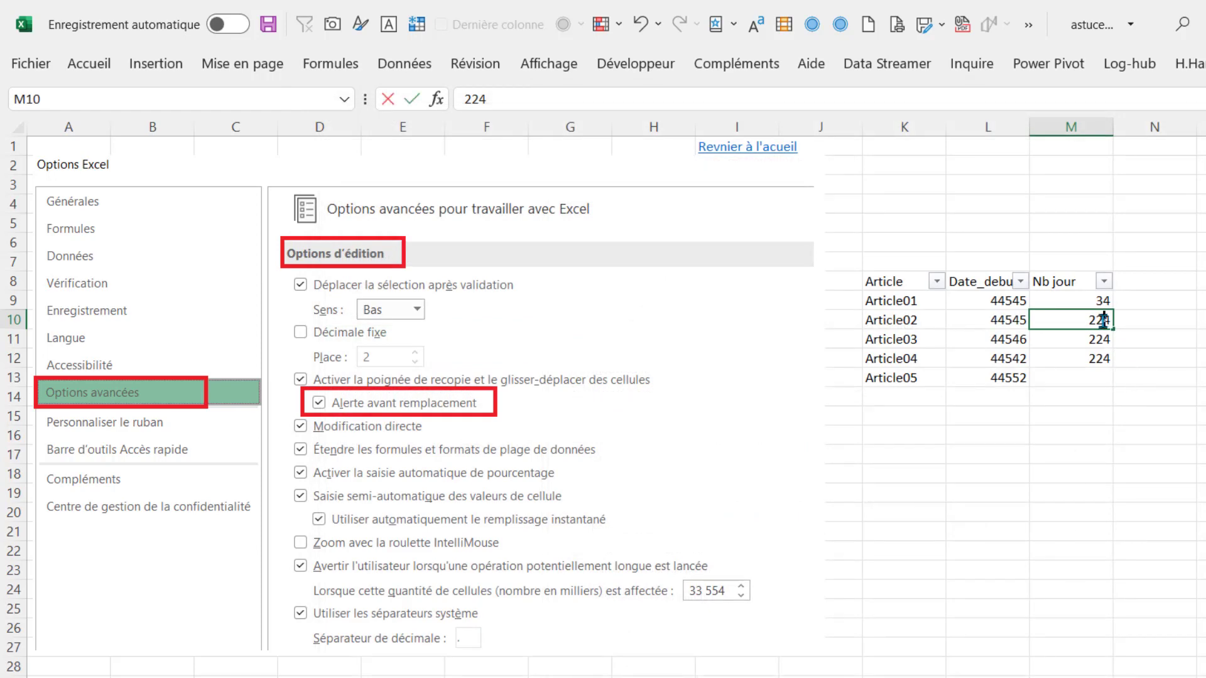
# - Confirm M10 can no longer be filled down, then return to the 12 Astuces sheet
pyautogui.click(1038, 393)
pyautogui.click(1063, 314)
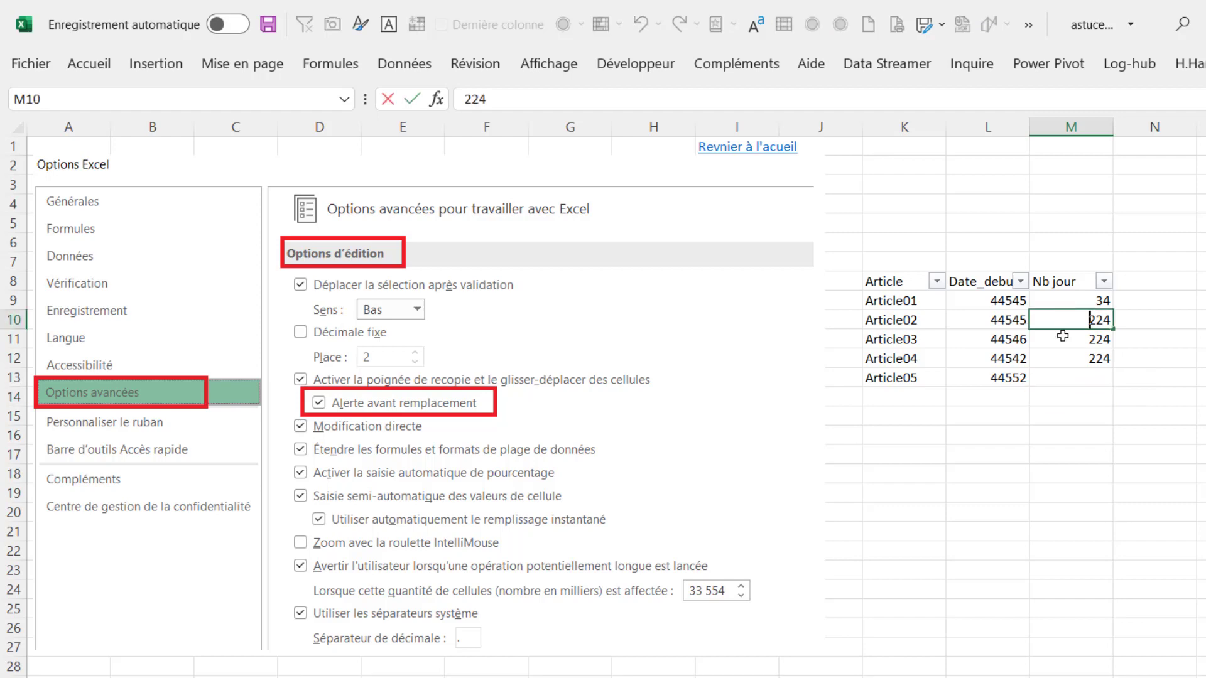
pyautogui.click(1041, 432)
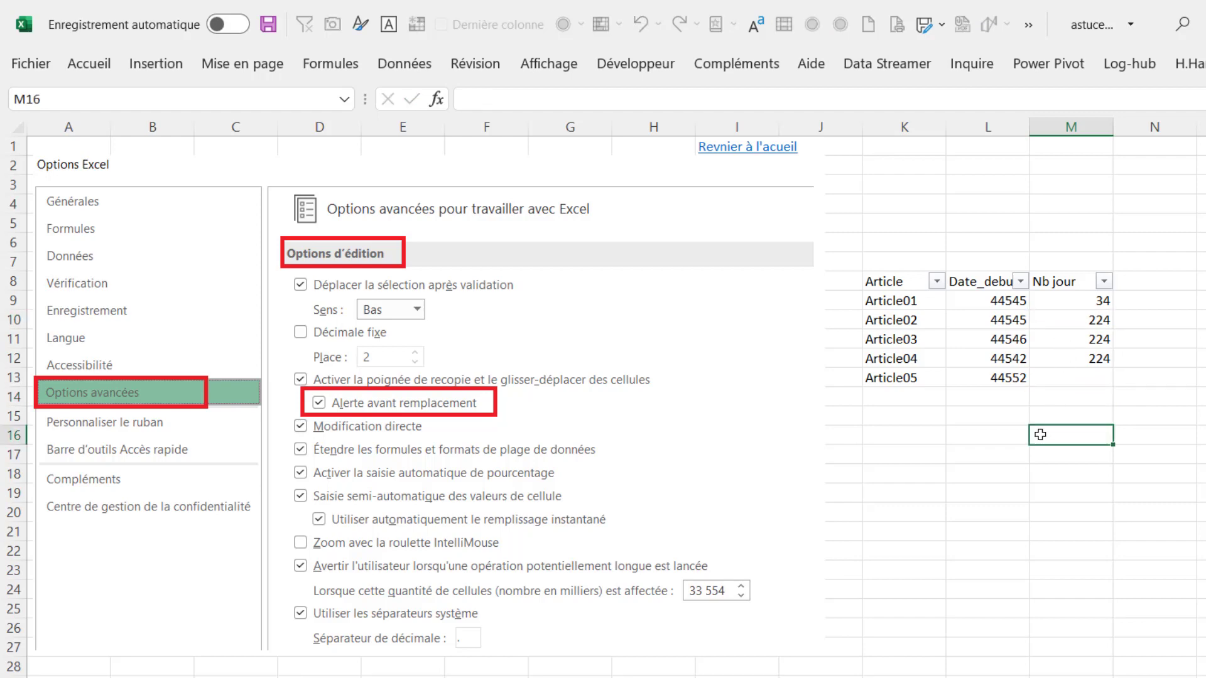
pyautogui.click(758, 148)
# - Enter tip number 6 in C14 and follow the modif form direct link
pyautogui.click(240, 397)
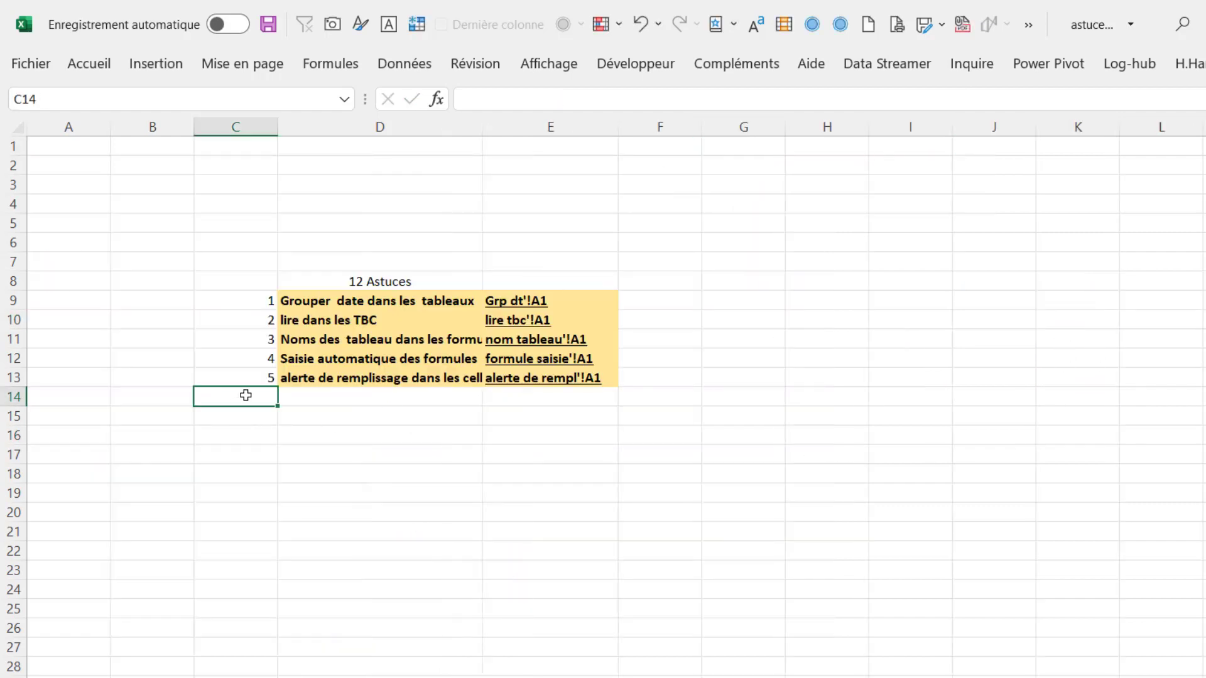
pyautogui.write('6')
pyautogui.press('Return')
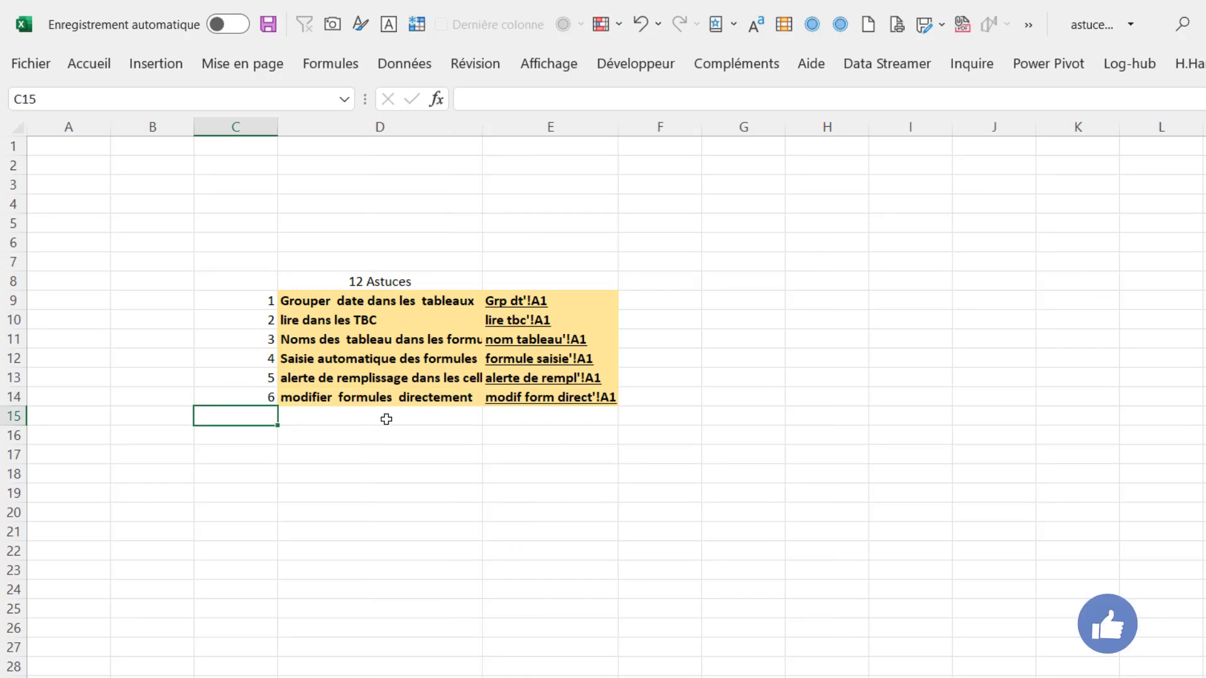
pyautogui.click(533, 405)
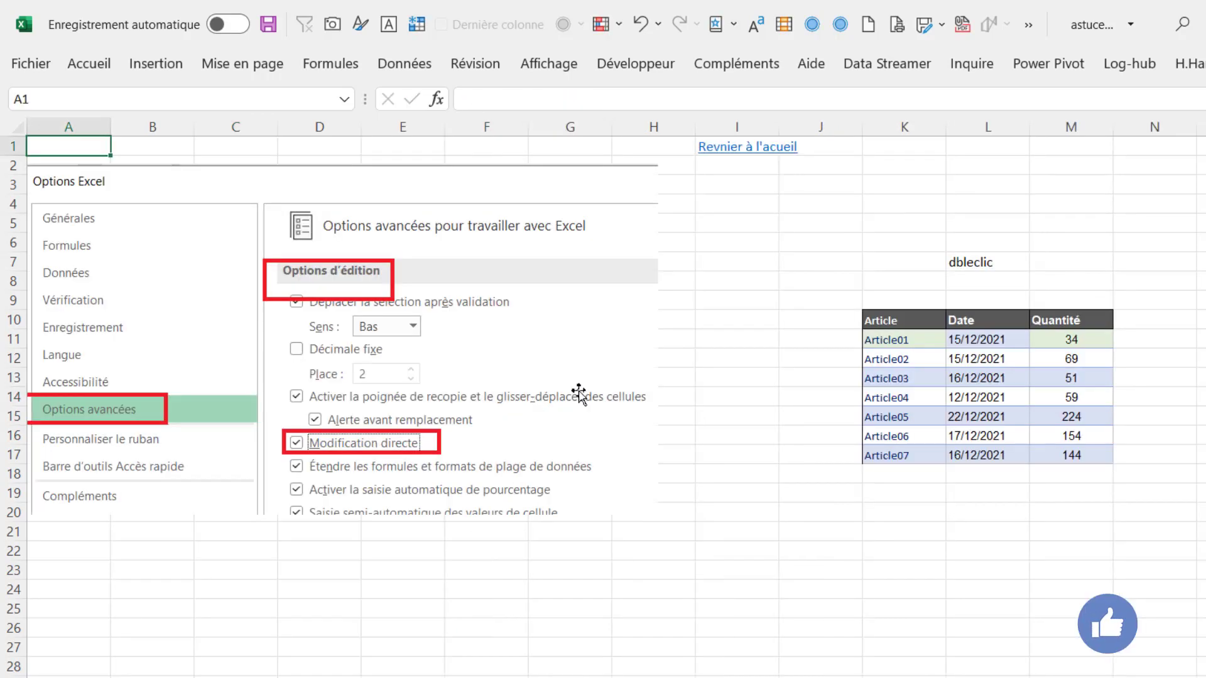
# - Enter =+M13+M15 in N11 so it totals the two quantities, giving 275
pyautogui.click(1075, 376)
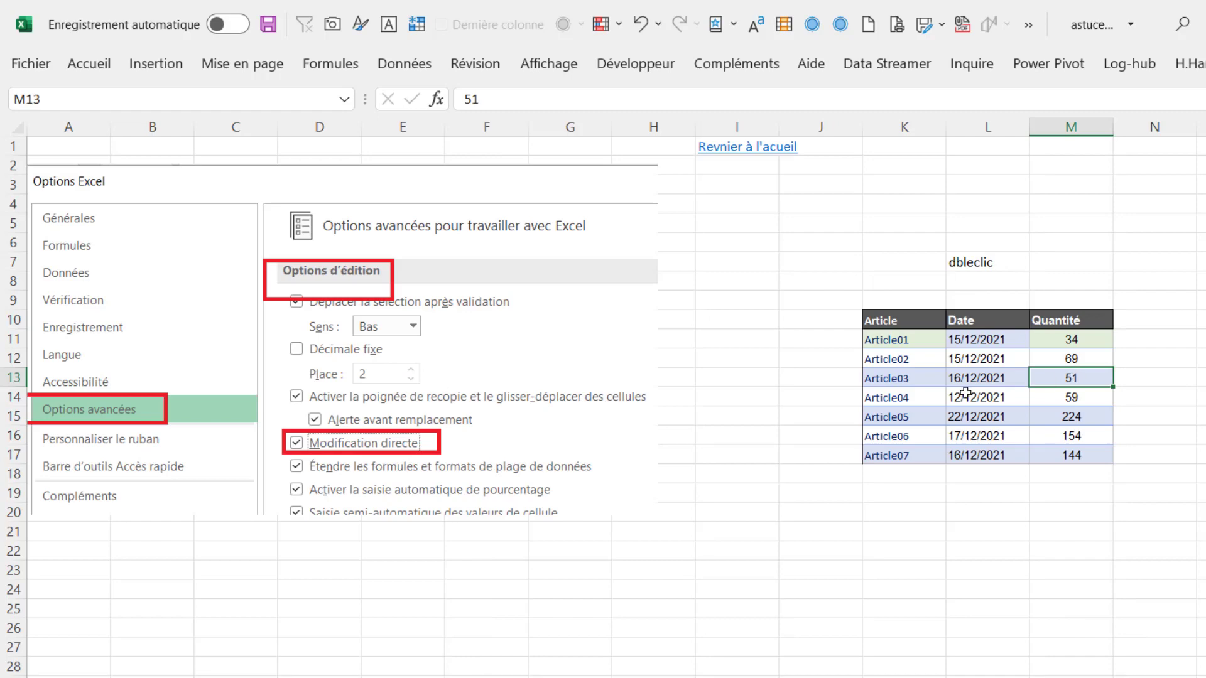
pyautogui.click(1190, 338)
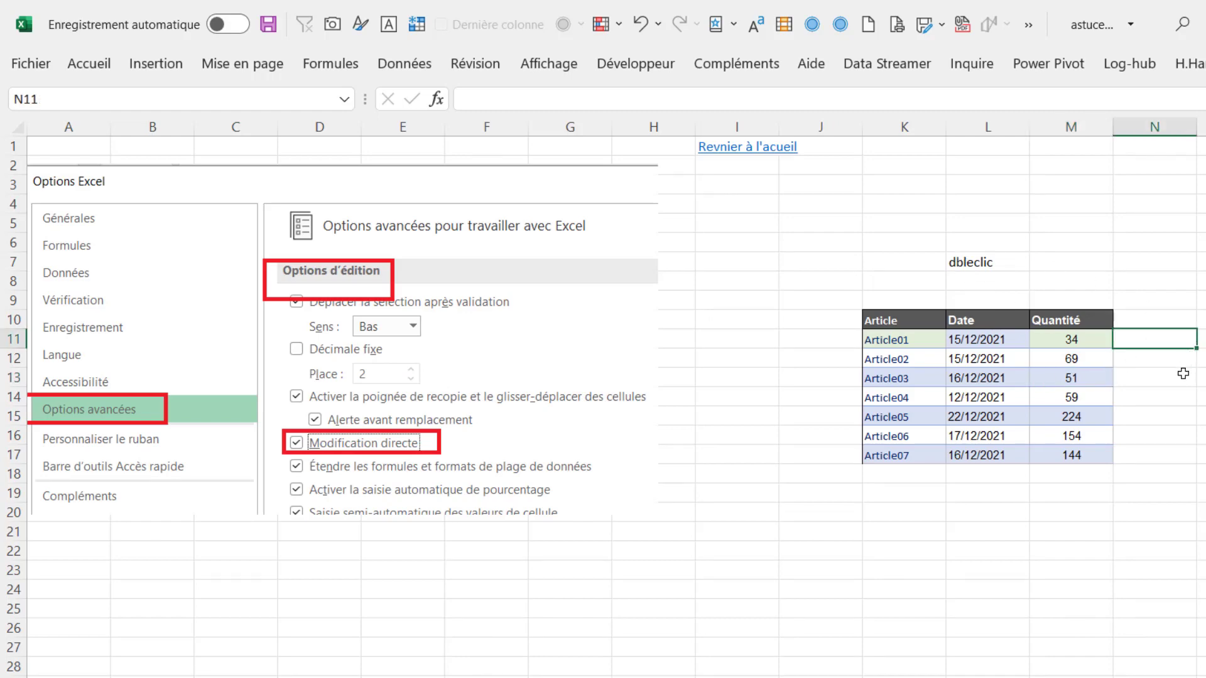
pyautogui.write('+')
pyautogui.click(1094, 384)
pyautogui.write('+')
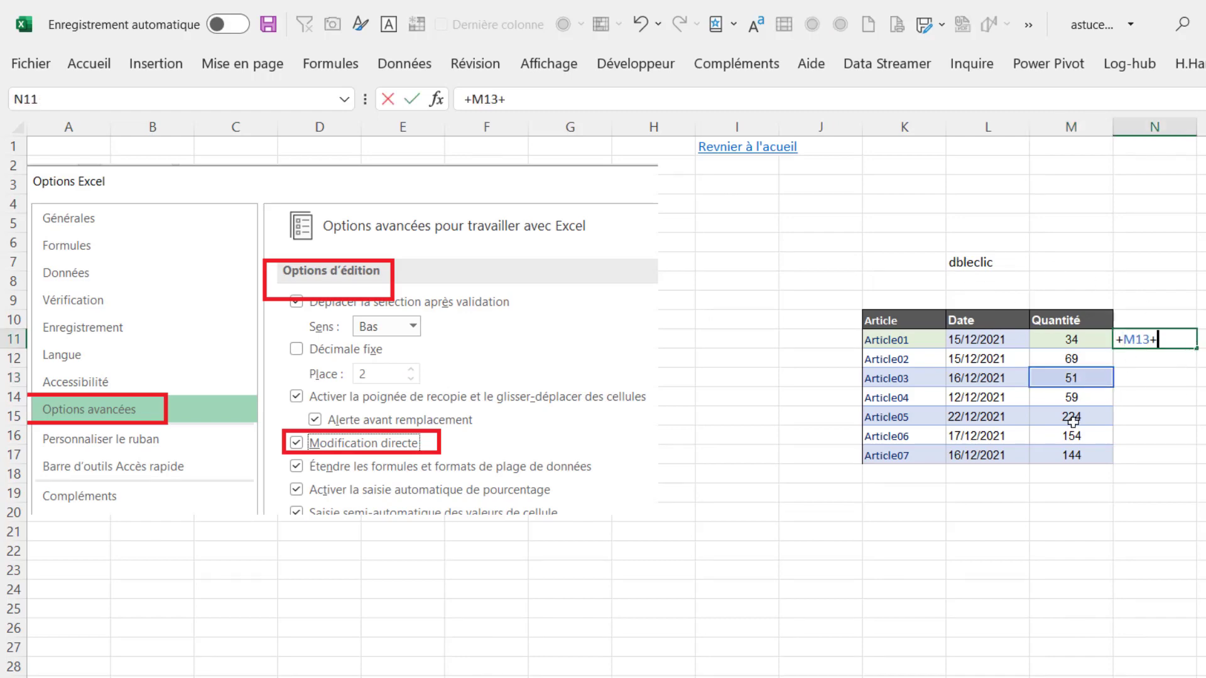
pyautogui.click(1072, 419)
pyautogui.press('Return')
# - Edit N11's formula directly in the cell, then cancel the edits, keeping 275
pyautogui.click(1165, 339)
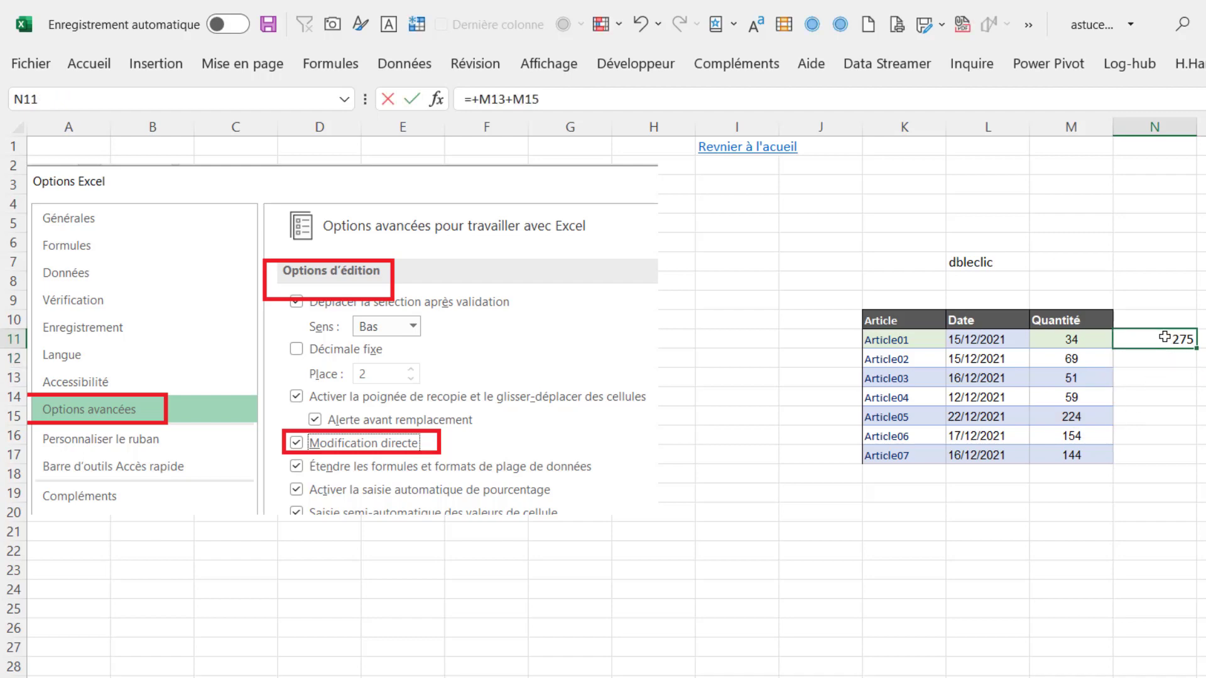
pyautogui.doubleClick(1165, 339)
pyautogui.click(1172, 376)
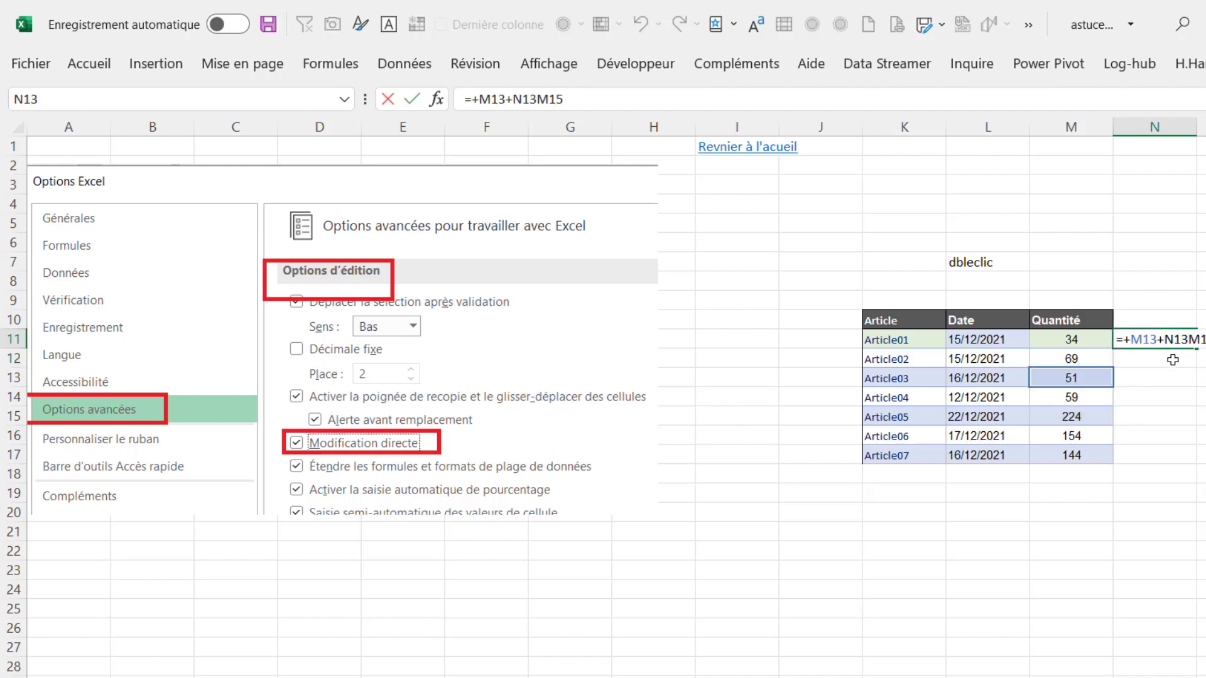
pyautogui.press('Escape')
pyautogui.doubleClick(1158, 339)
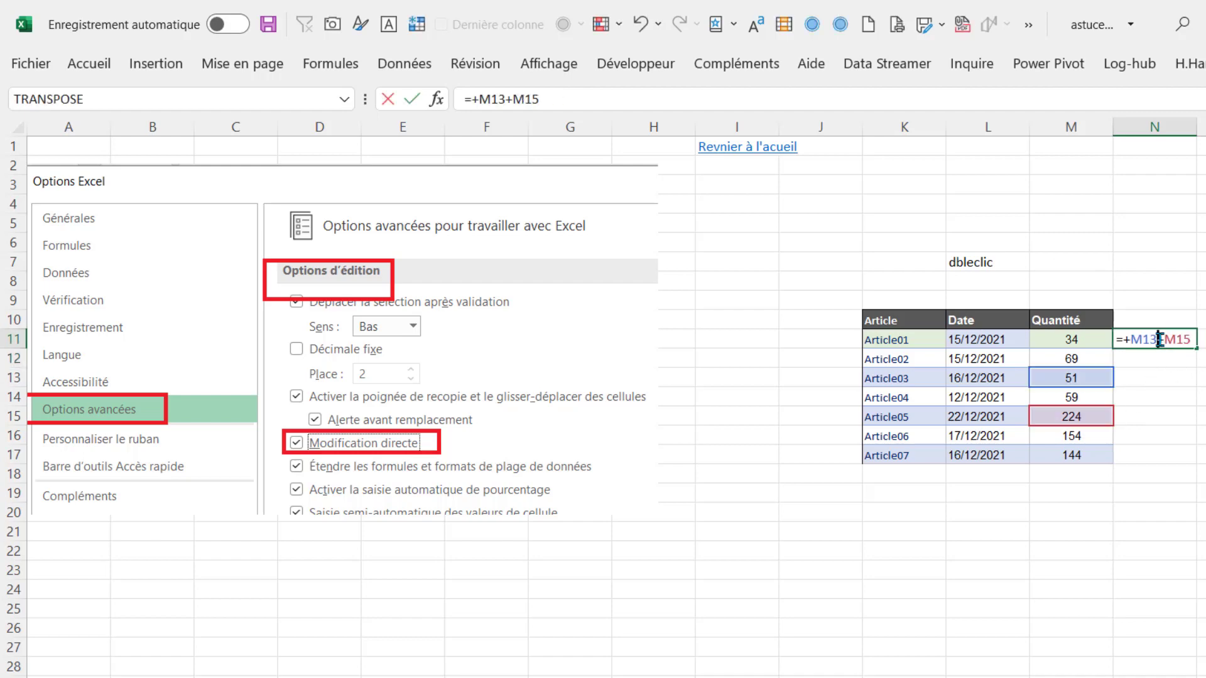
pyautogui.press('Escape')
pyautogui.click(1155, 377)
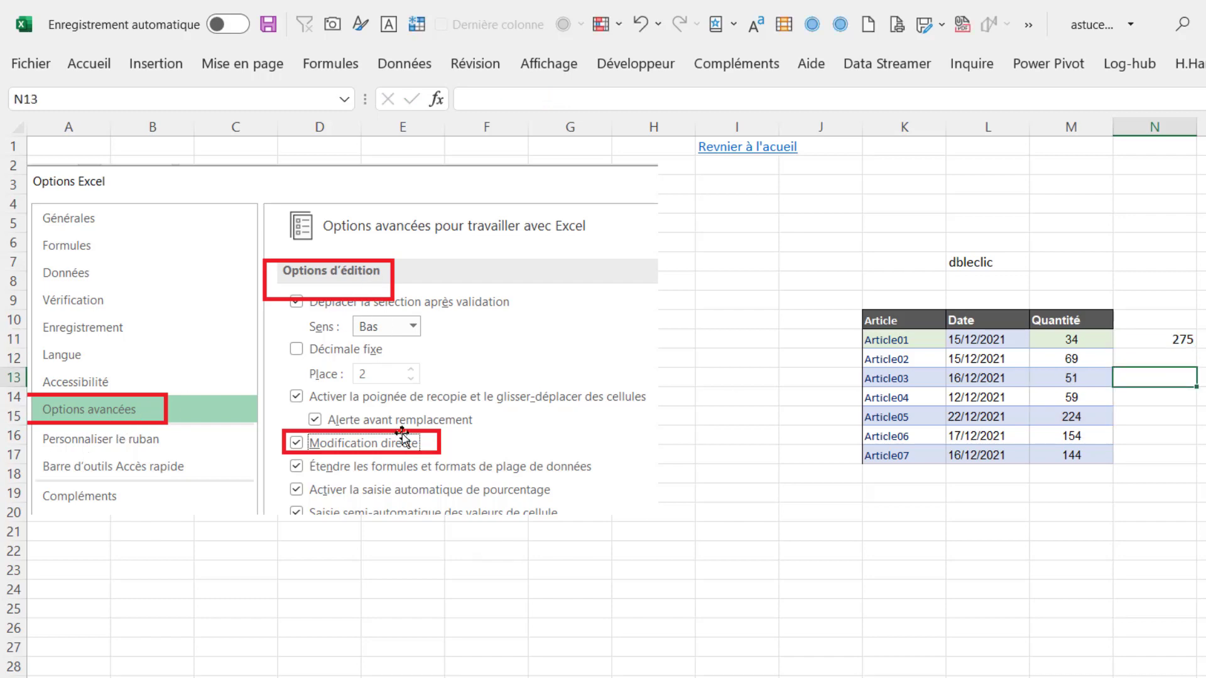
# - In Advanced options, turn off editing directly in cells
pyautogui.click(35, 68)
pyautogui.click(37, 653)
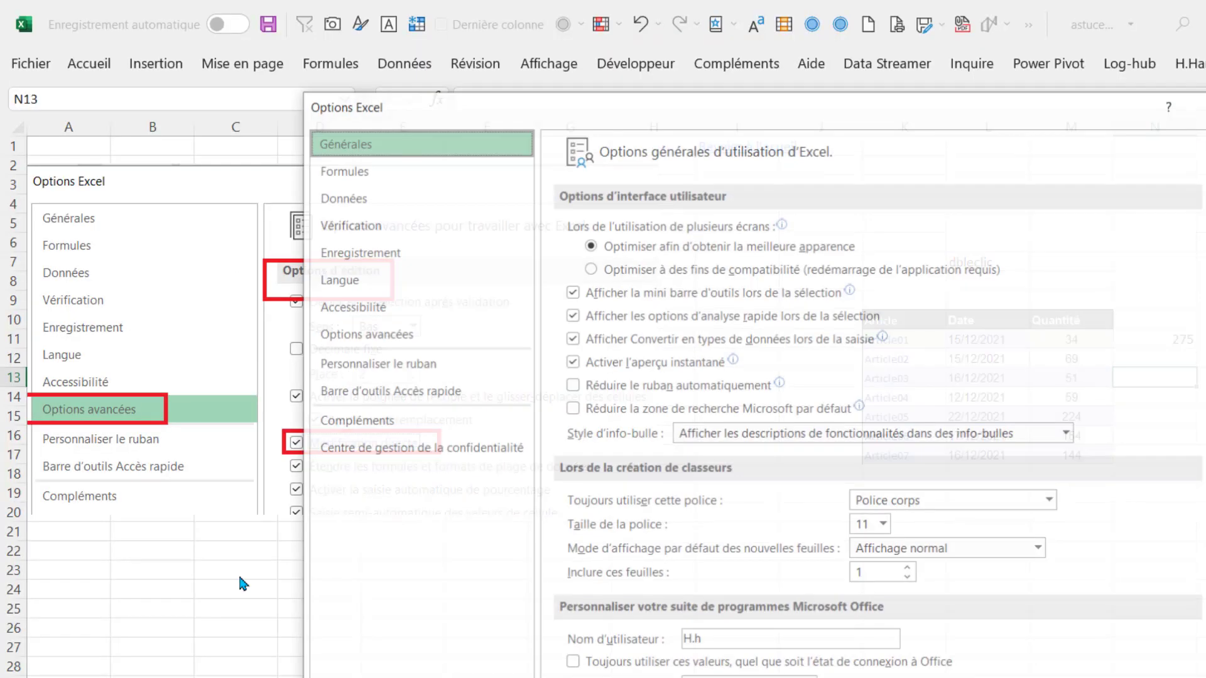
pyautogui.click(386, 337)
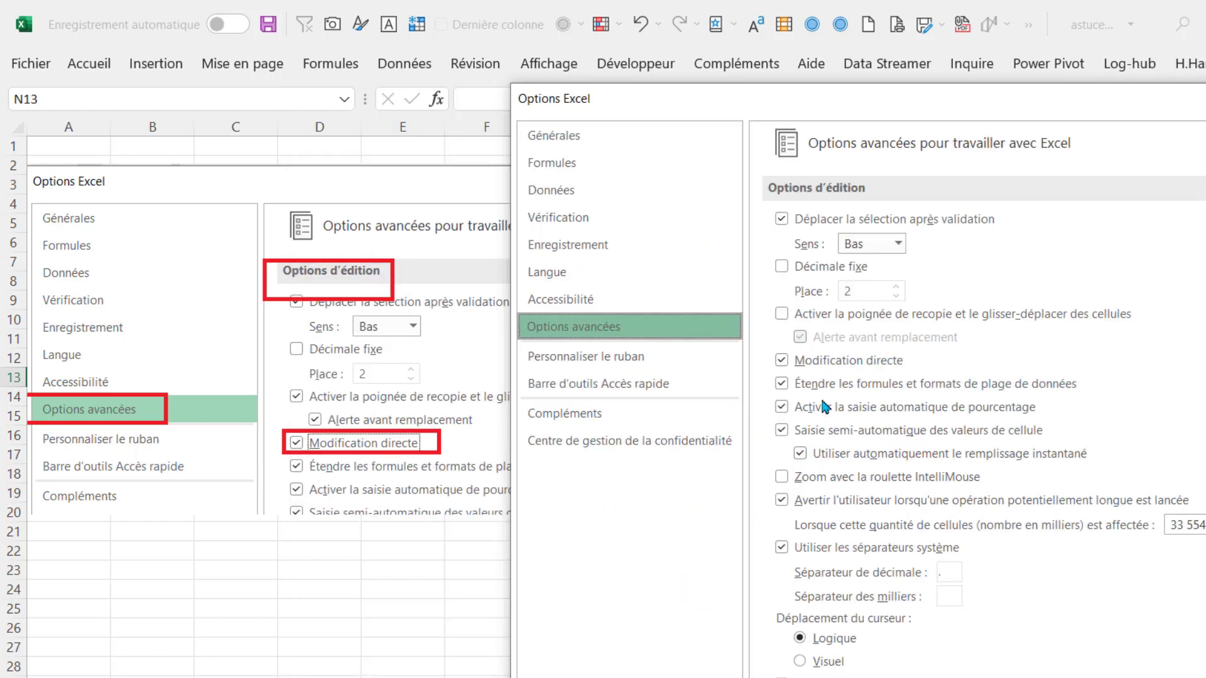
pyautogui.click(781, 359)
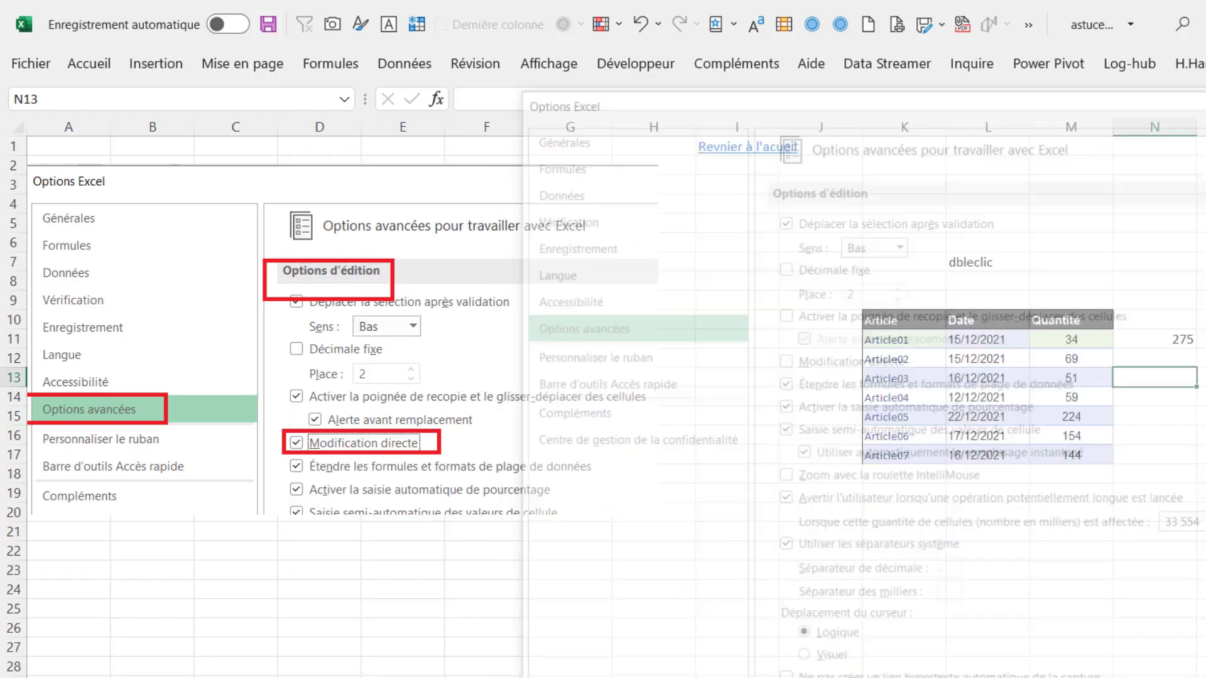
# - Double-click N11 to jump to its source cells M13 and M15
pyautogui.click(1176, 342)
pyautogui.doubleClick(1176, 342)
pyautogui.click(1081, 415)
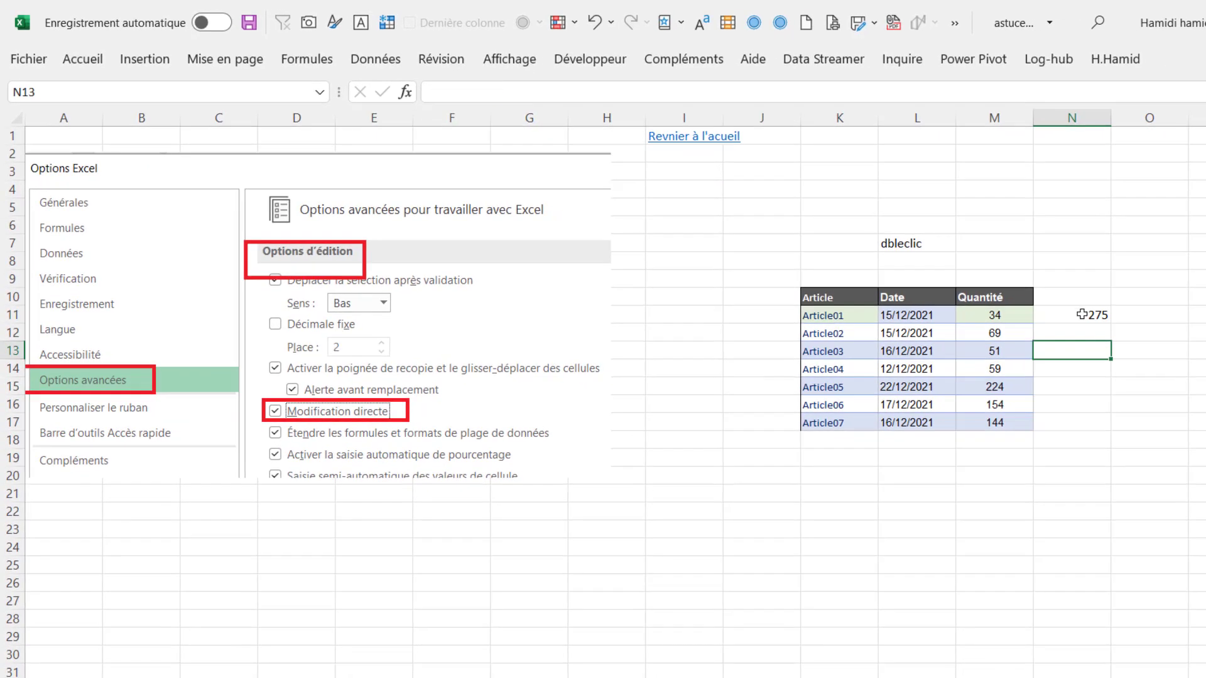
# - Double-click N11 repeatedly to select precedents M13 and M15, then return to the 12 Astuces index
pyautogui.doubleClick(1170, 339)
pyautogui.click(1096, 356)
pyautogui.doubleClick(1089, 315)
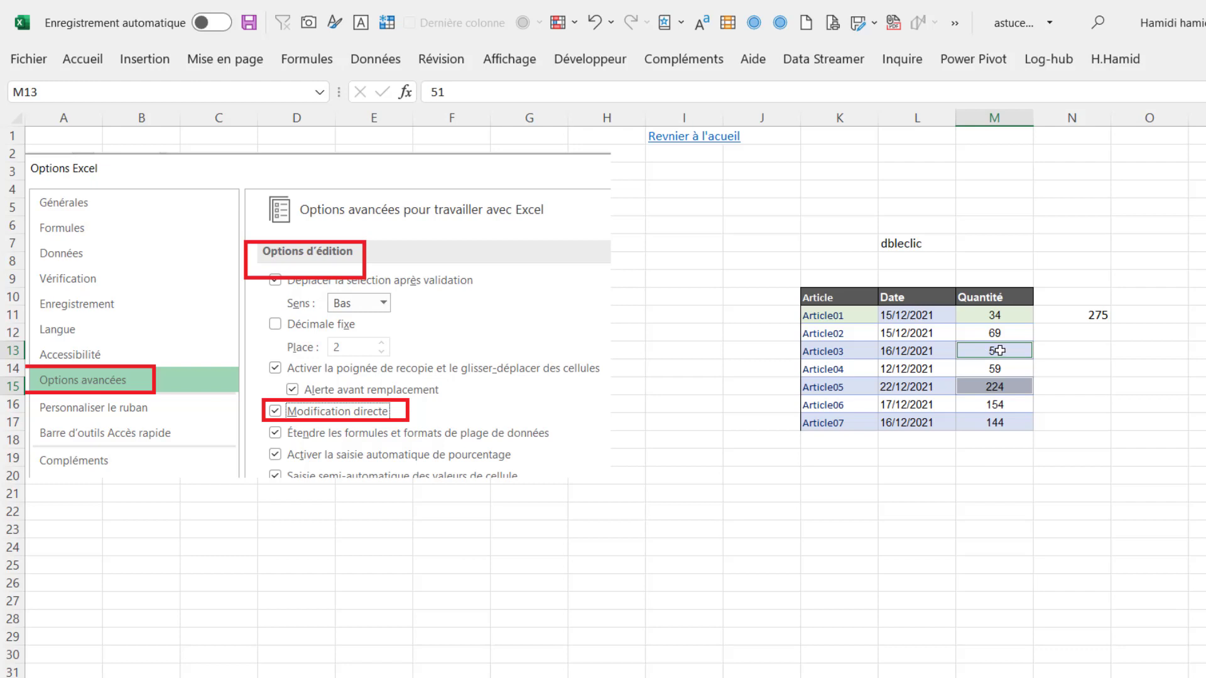
pyautogui.click(1102, 369)
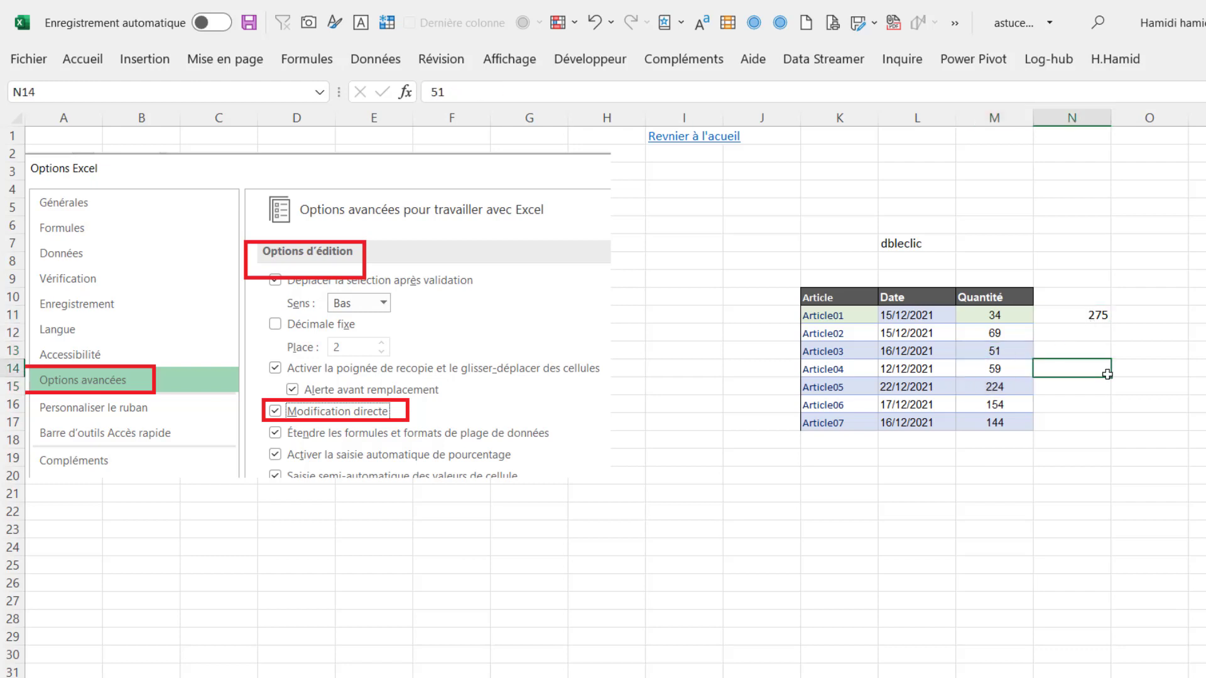
pyautogui.doubleClick(1089, 317)
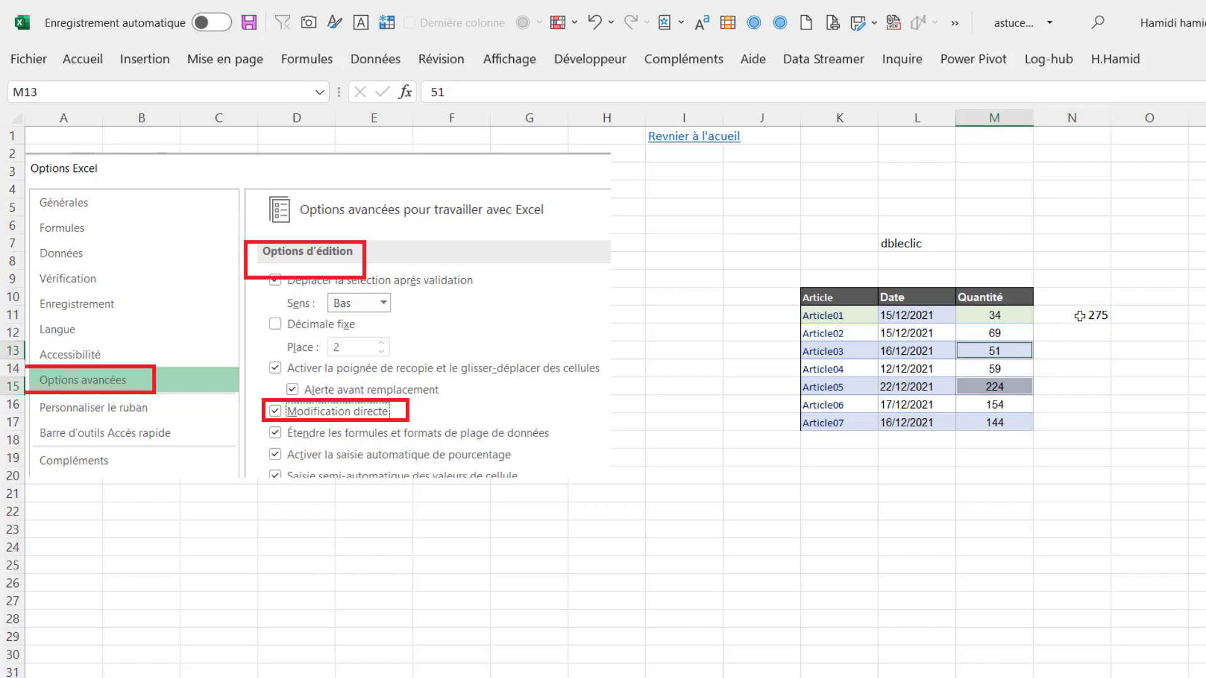
pyautogui.click(1080, 316)
pyautogui.doubleClick(1089, 314)
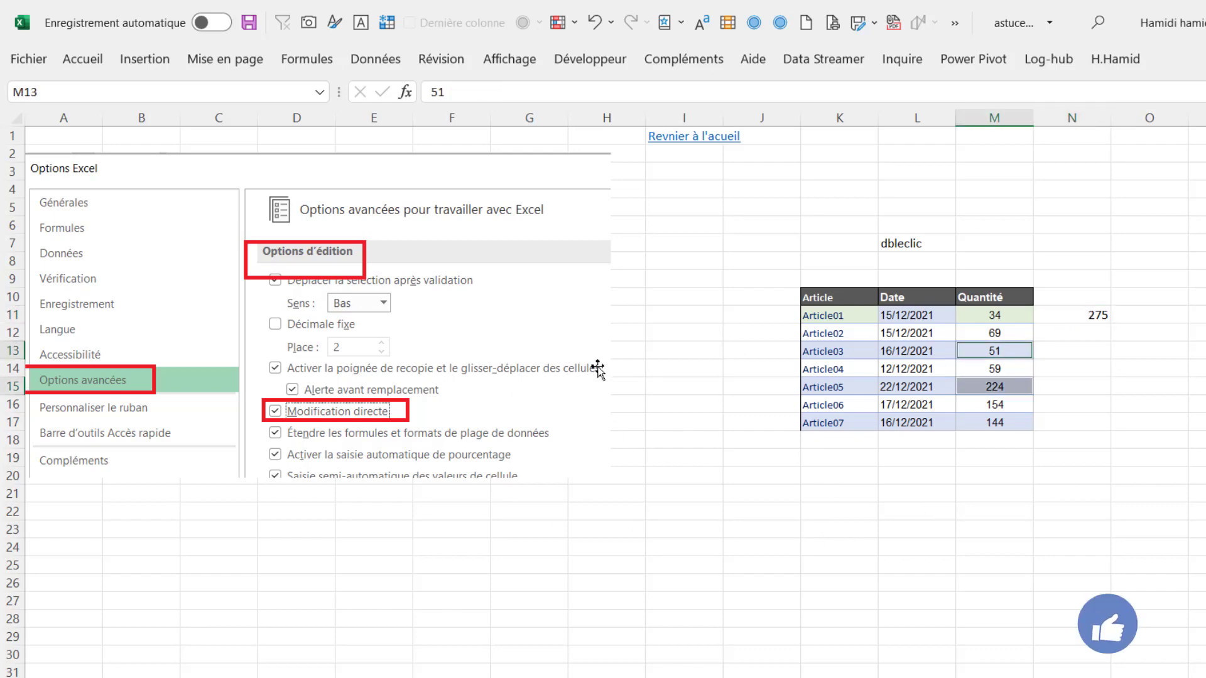
pyautogui.click(702, 138)
pyautogui.click(242, 386)
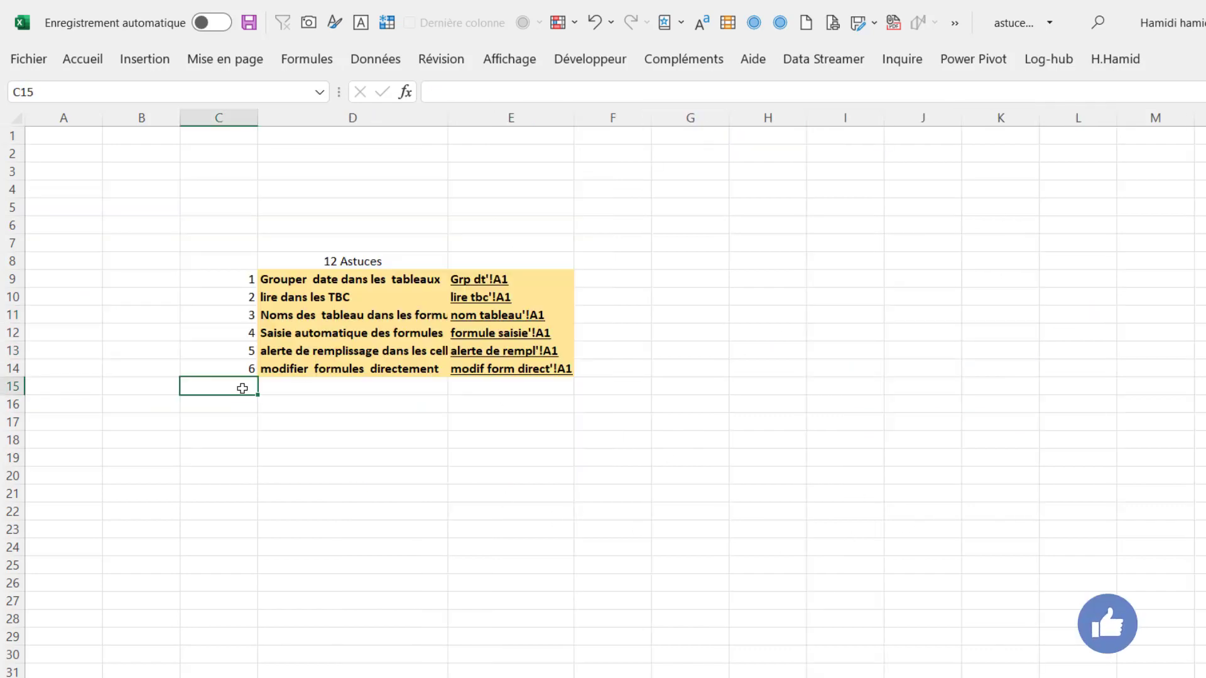
pyautogui.write('7')
pyautogui.press('Return')
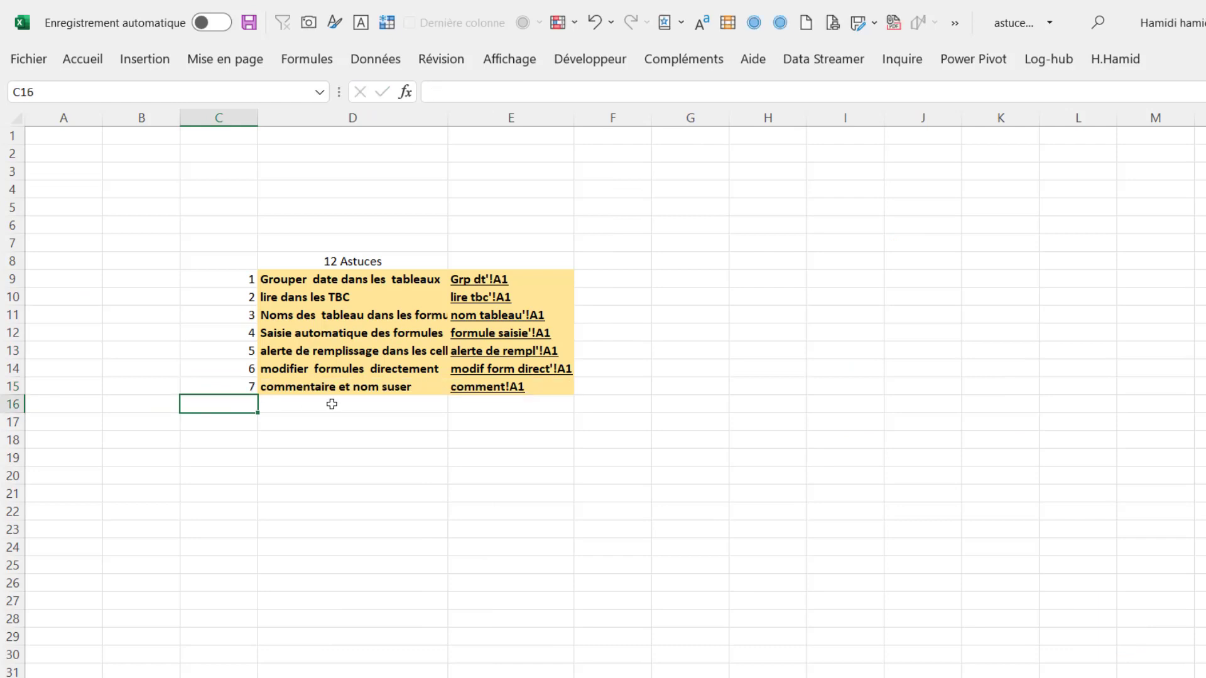
pyautogui.click(499, 388)
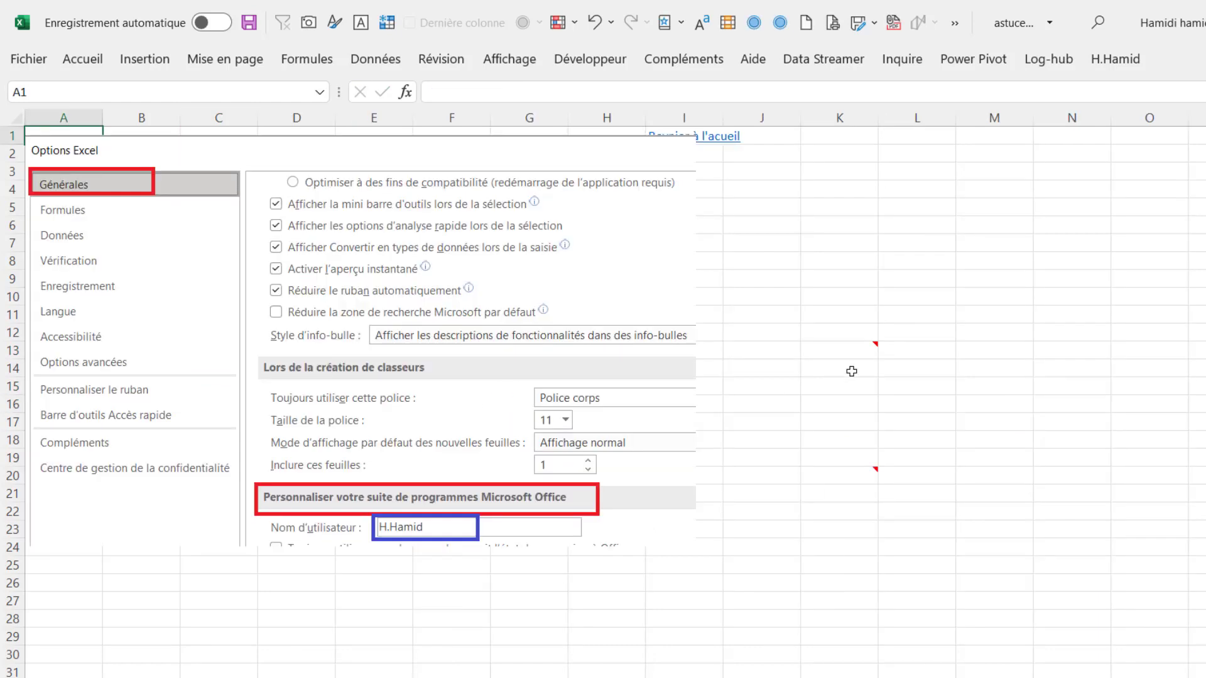
pyautogui.click(843, 346)
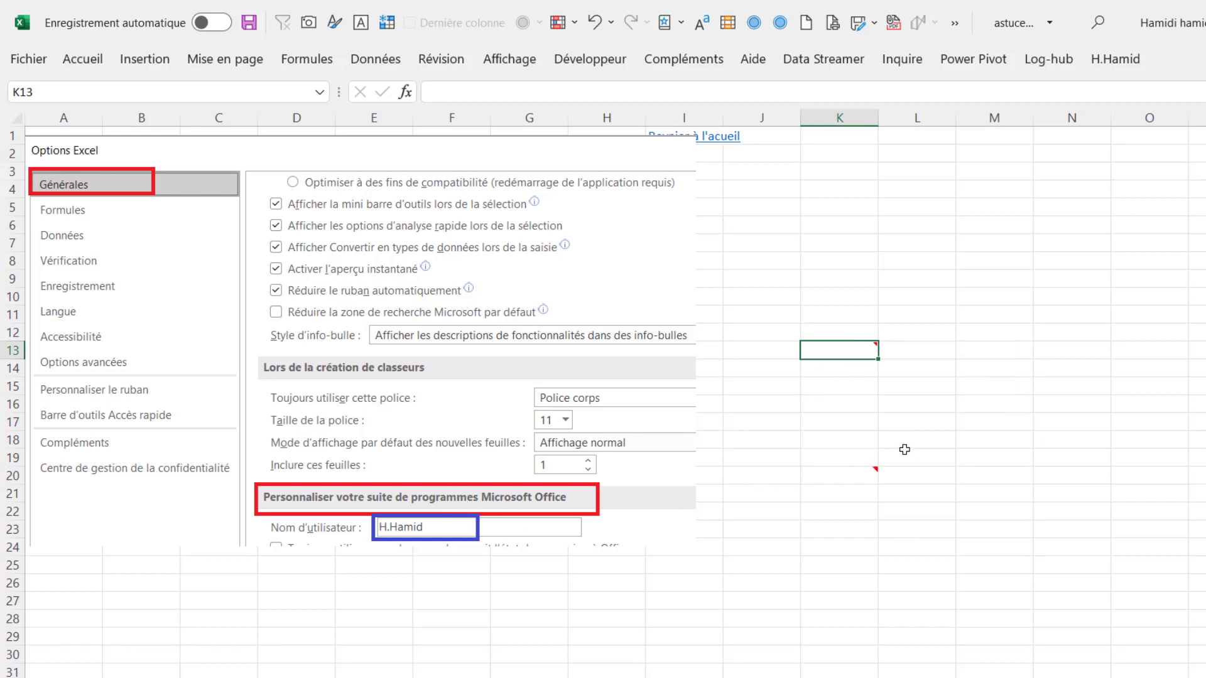
pyautogui.click(880, 292)
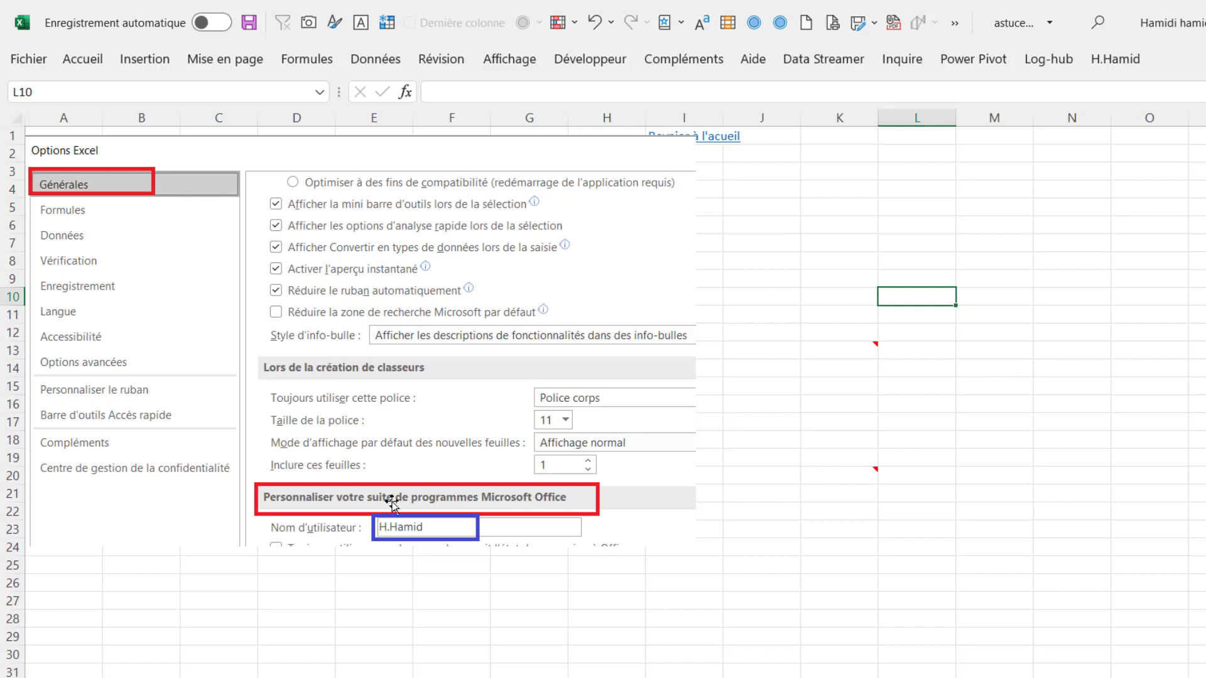
# - Change the Excel user name in General options to 'Reunion 05-1-22'
pyautogui.click(28, 59)
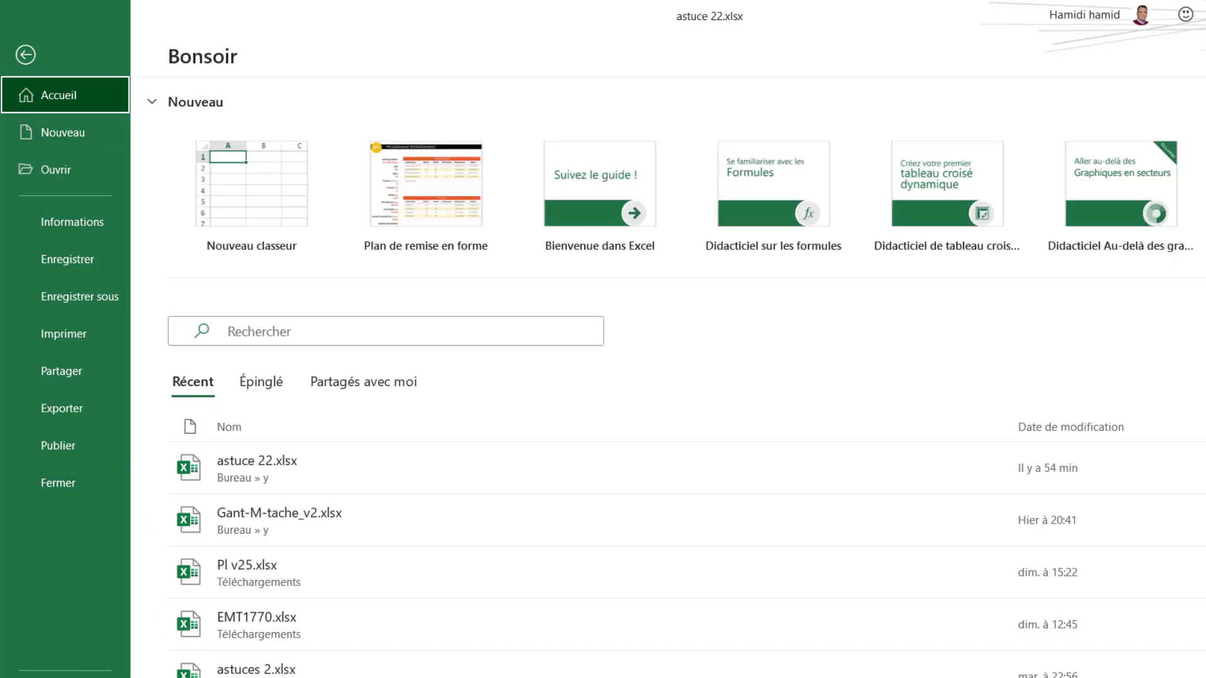
pyautogui.press('t')
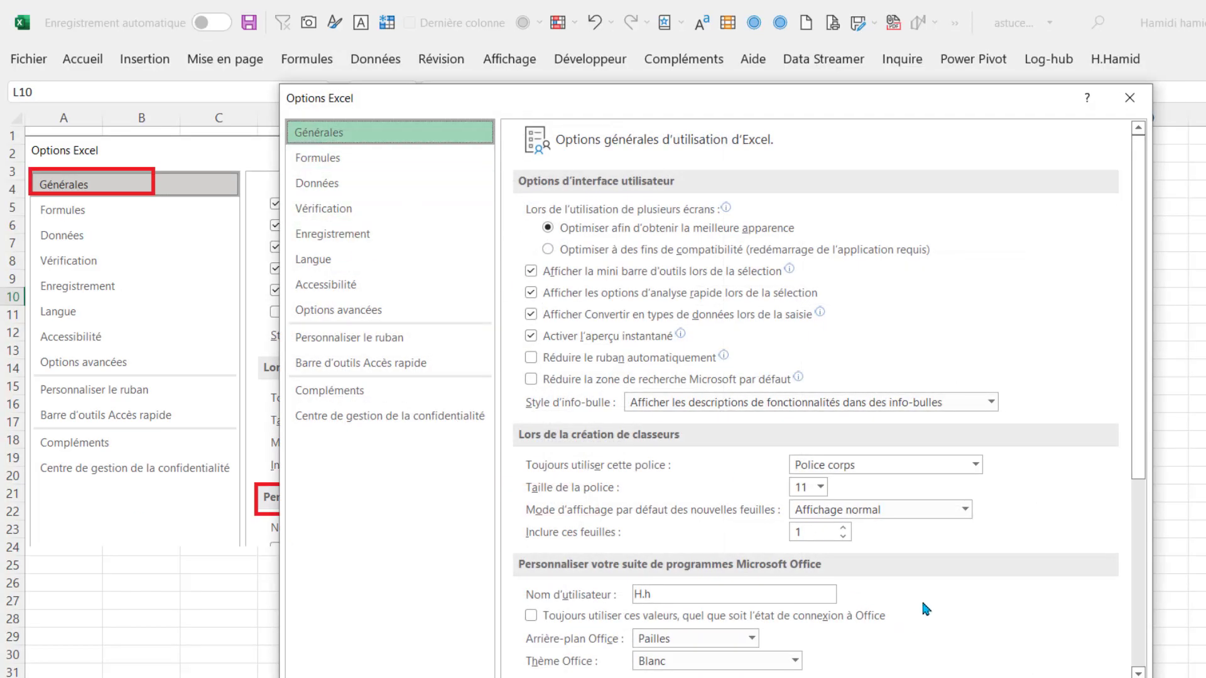
pyautogui.click(664, 595)
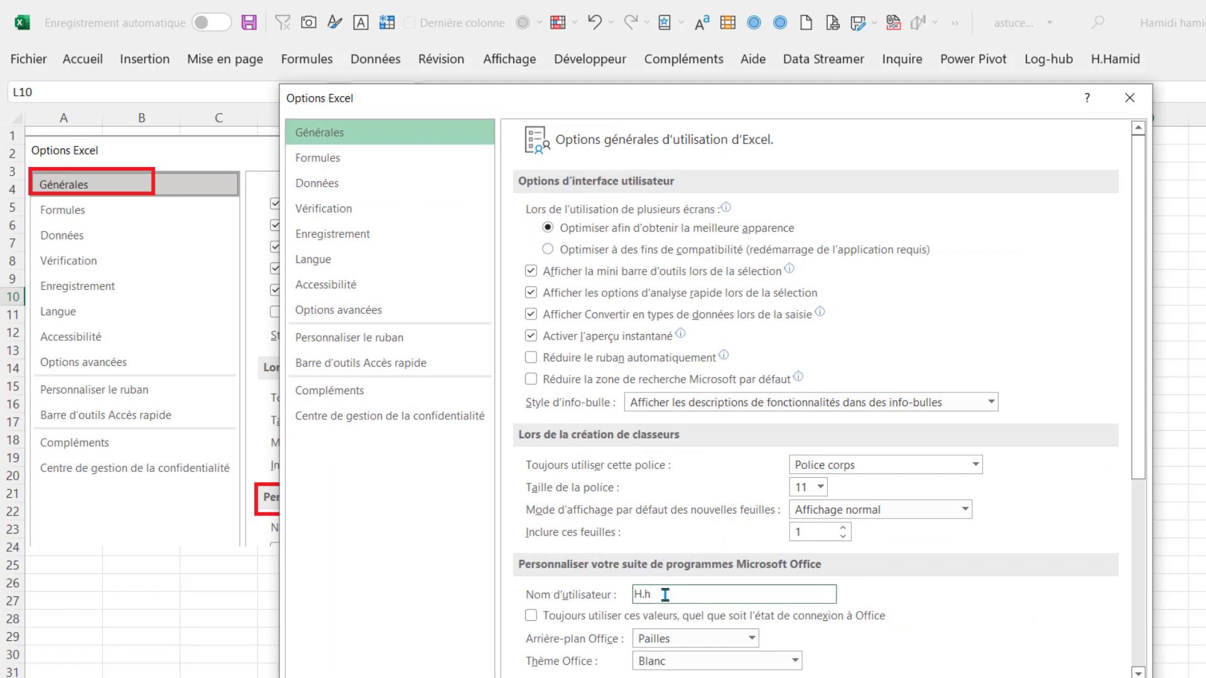
pyautogui.moveTo(665, 595); pyautogui.dragTo(535, 590)
pyautogui.write('R')
pyautogui.write('eun')
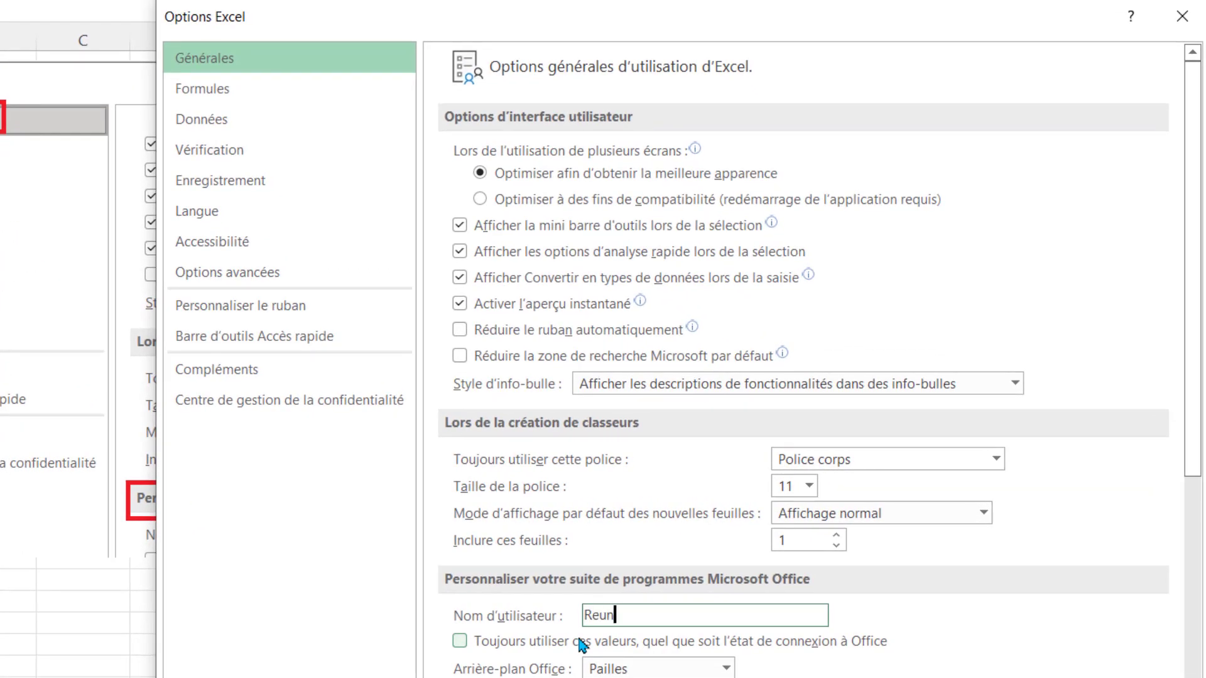
pyautogui.write('ion ')
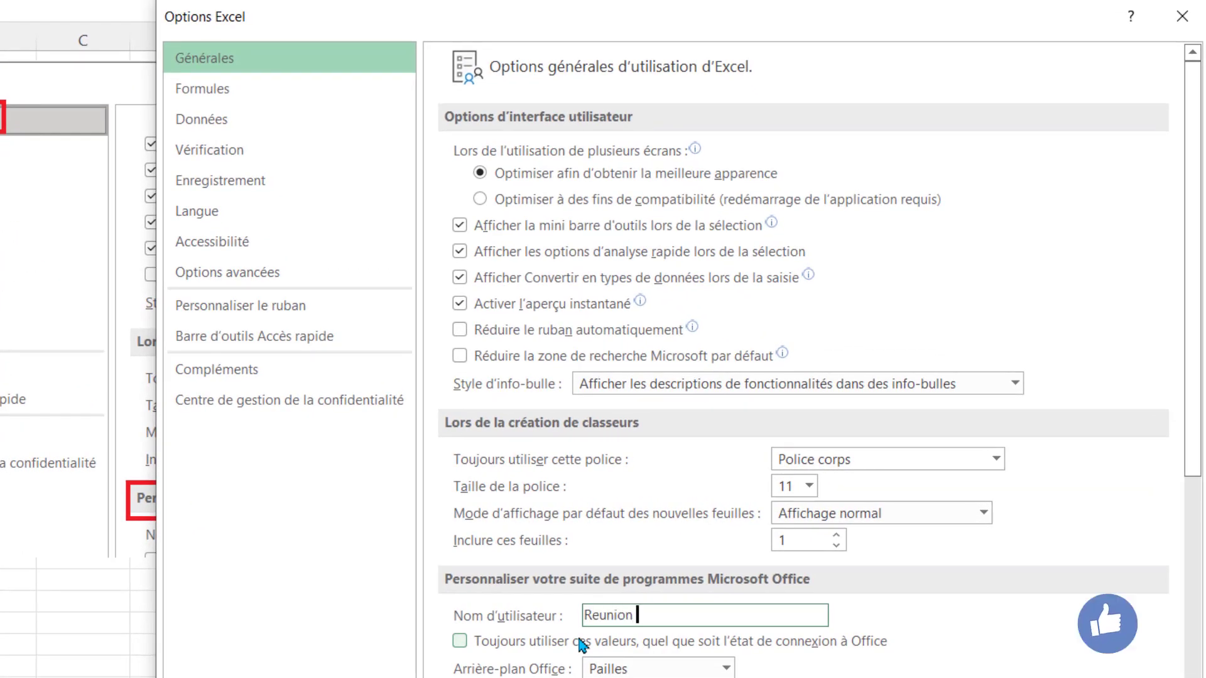
pyautogui.write('05-1-22')
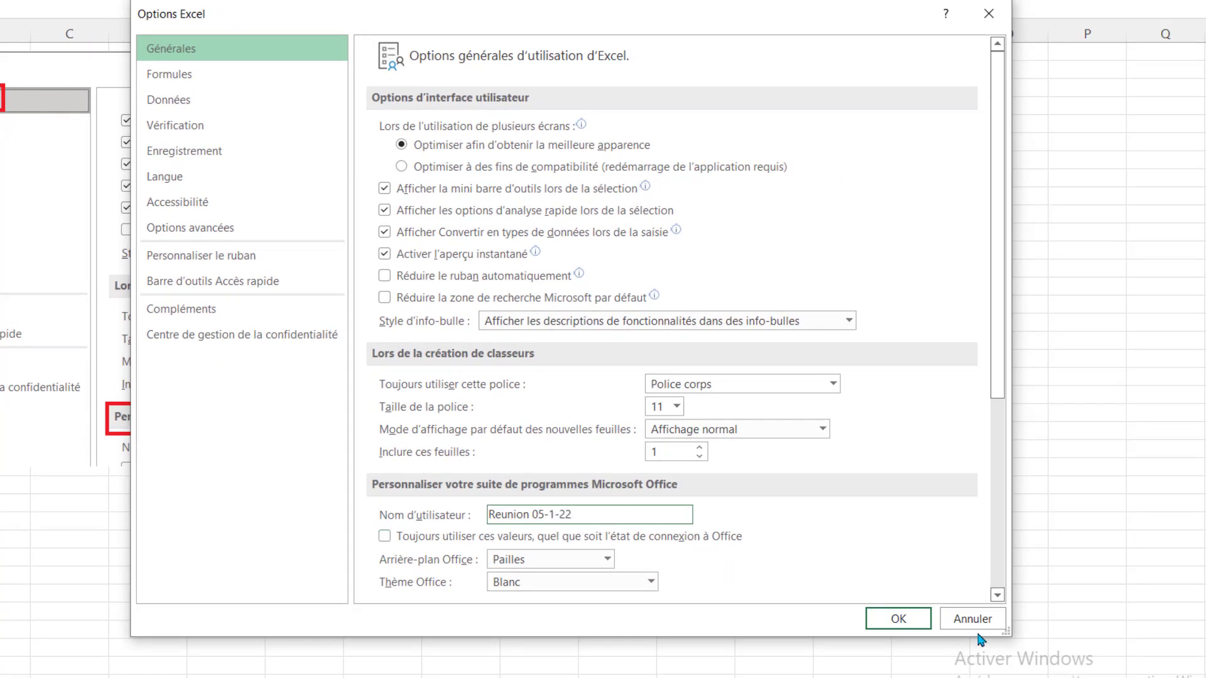
pyautogui.click(897, 619)
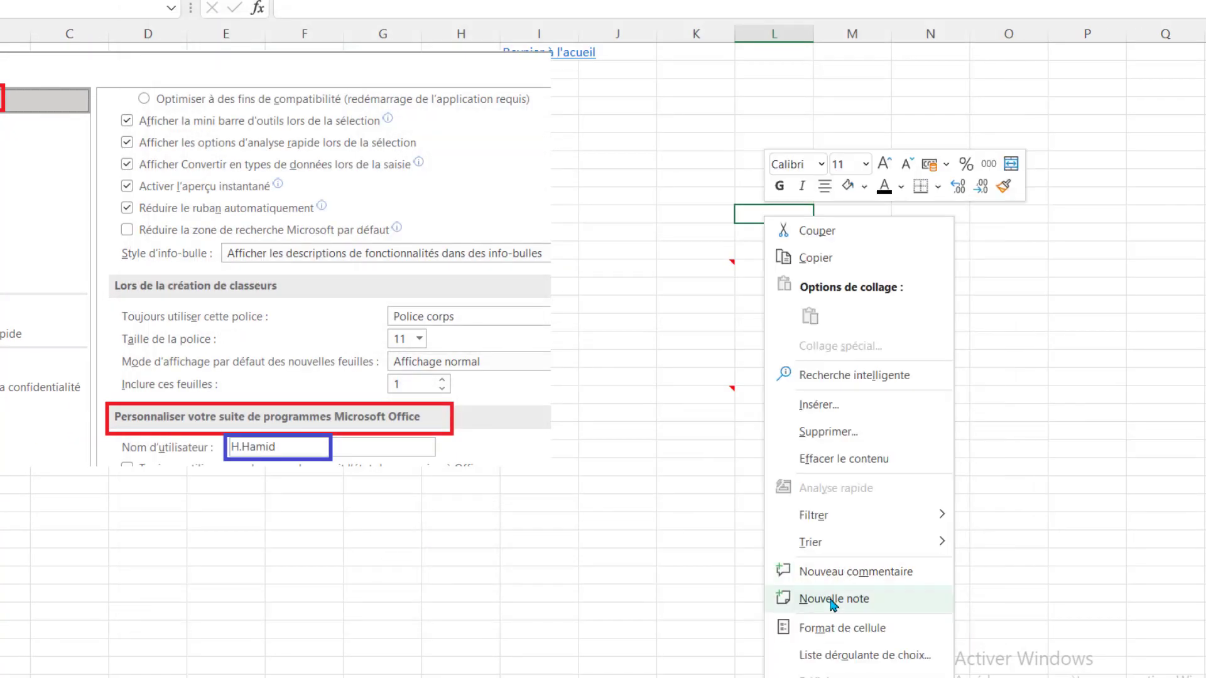
# - Add new notes to two cells, one in column K, then return to the index sheet
pyautogui.click(832, 600)
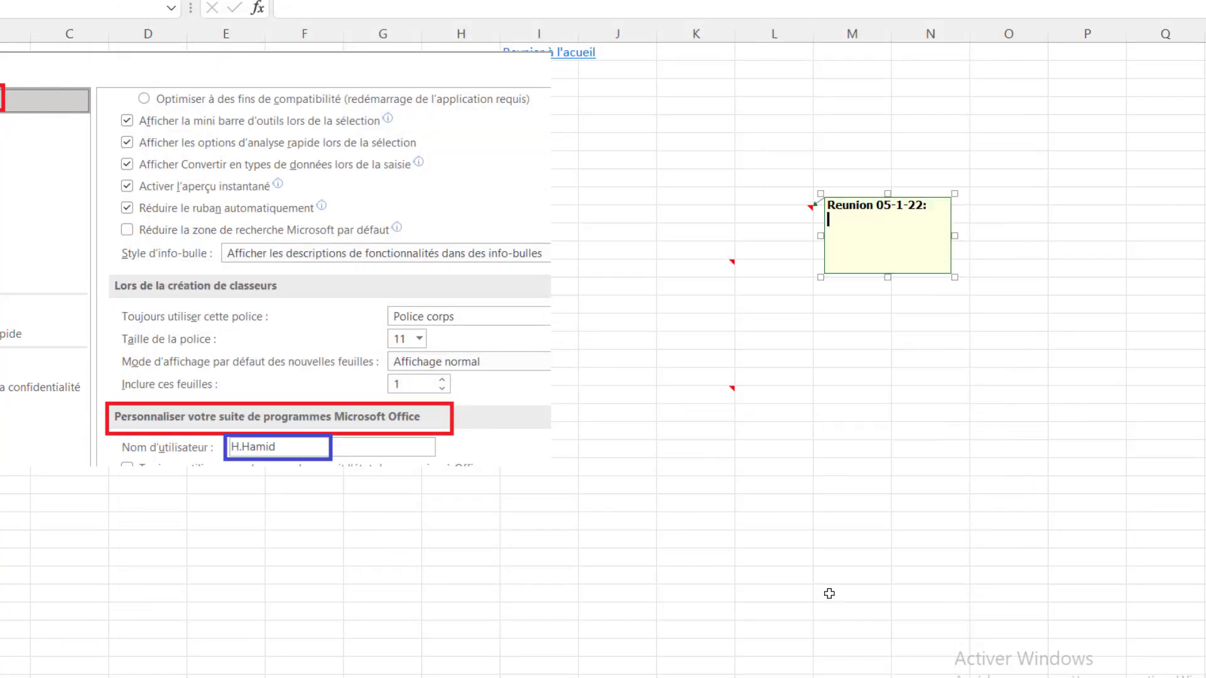
pyautogui.click(855, 360)
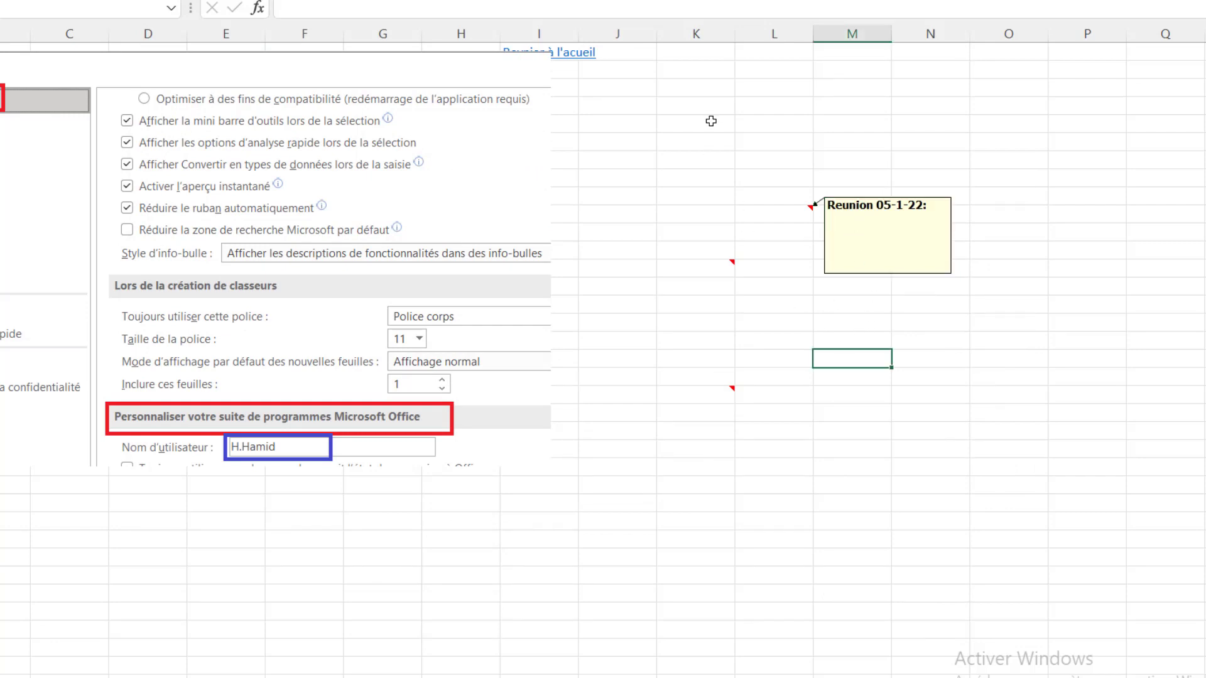
pyautogui.rightClick(710, 121)
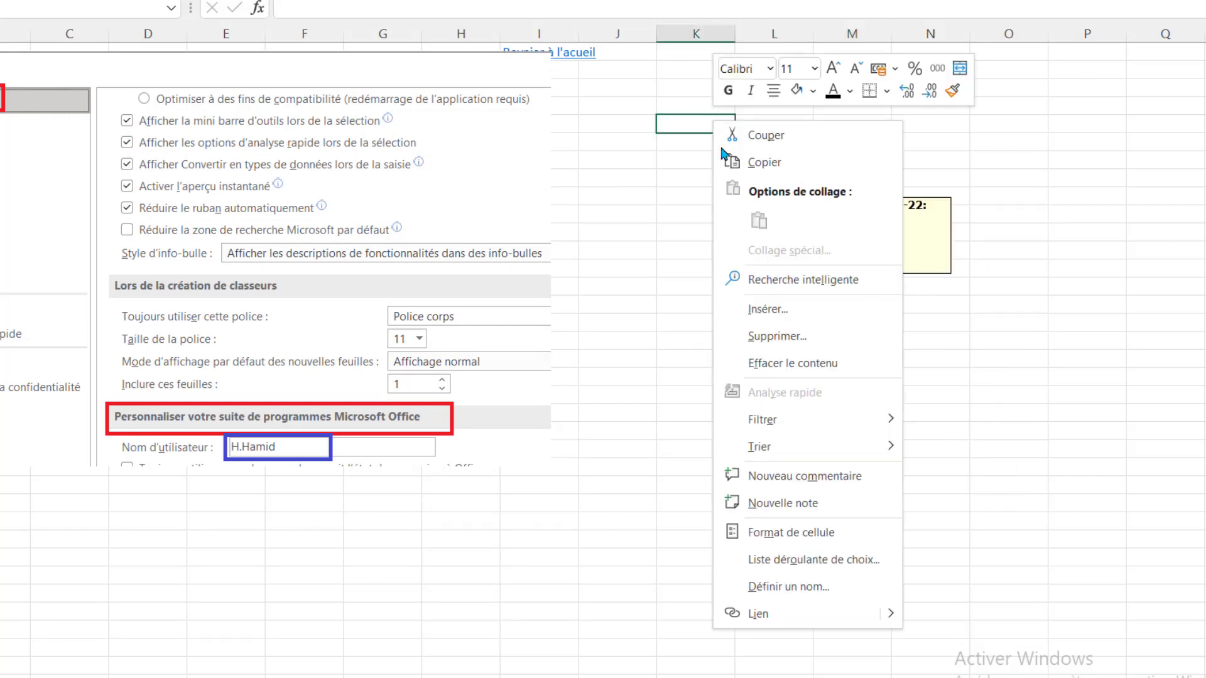
pyautogui.click(779, 503)
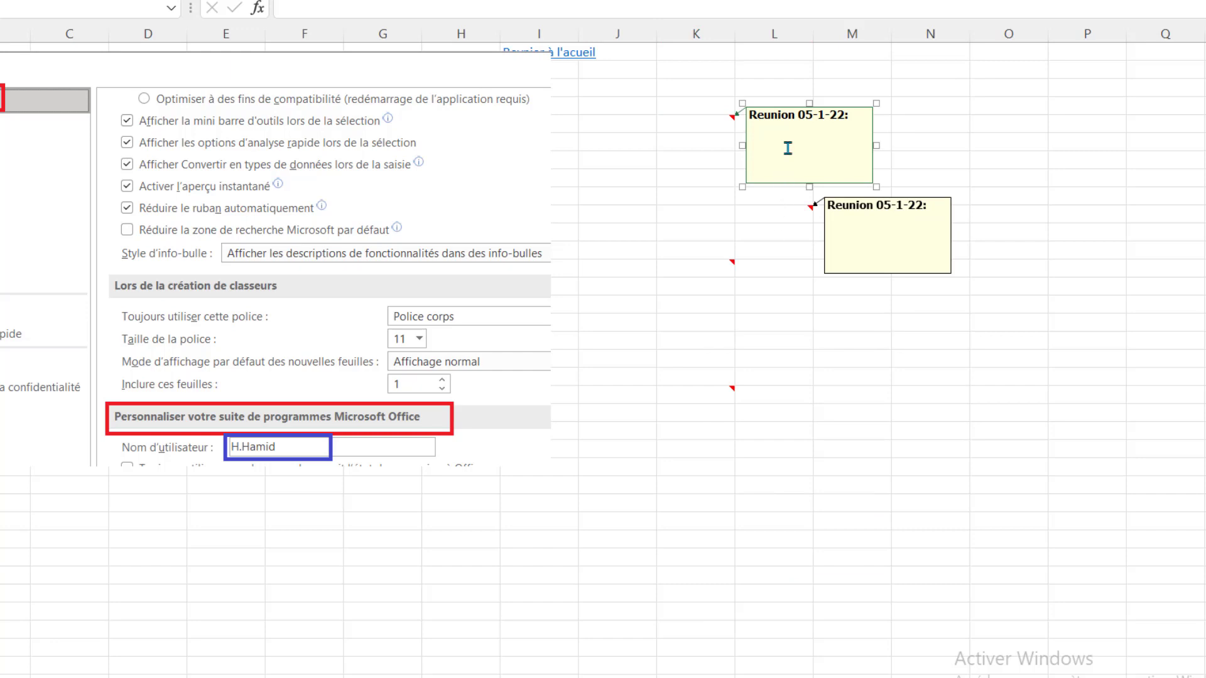
pyautogui.click(886, 376)
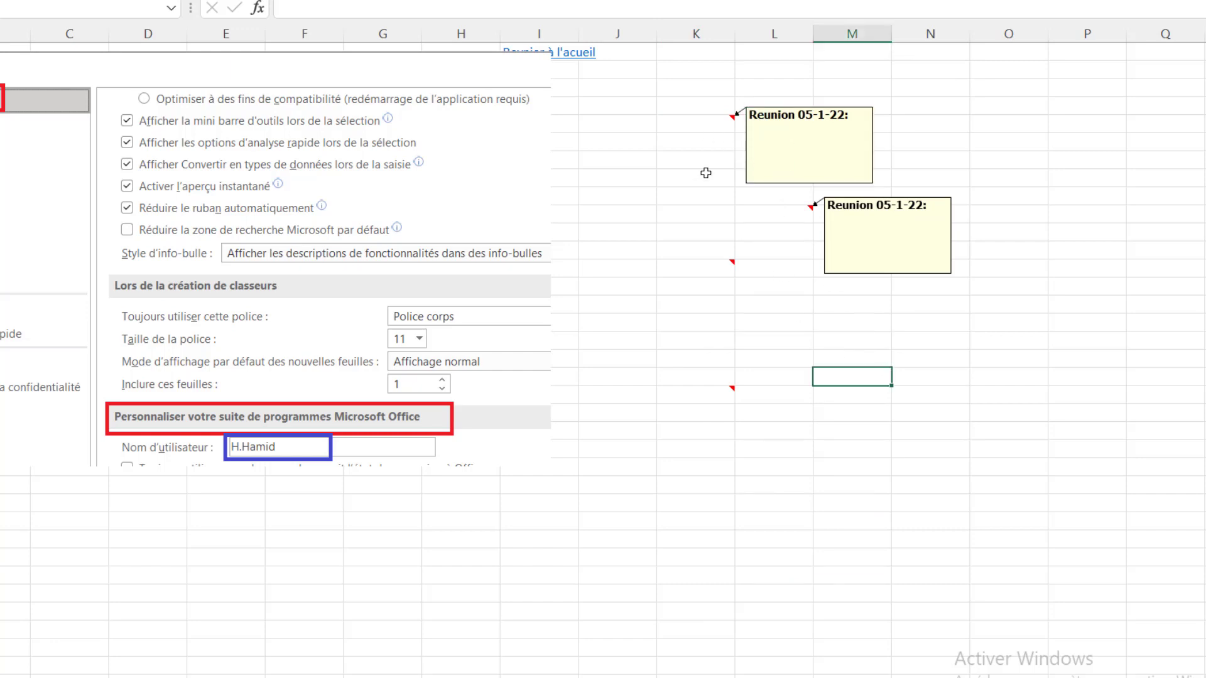
pyautogui.click(572, 52)
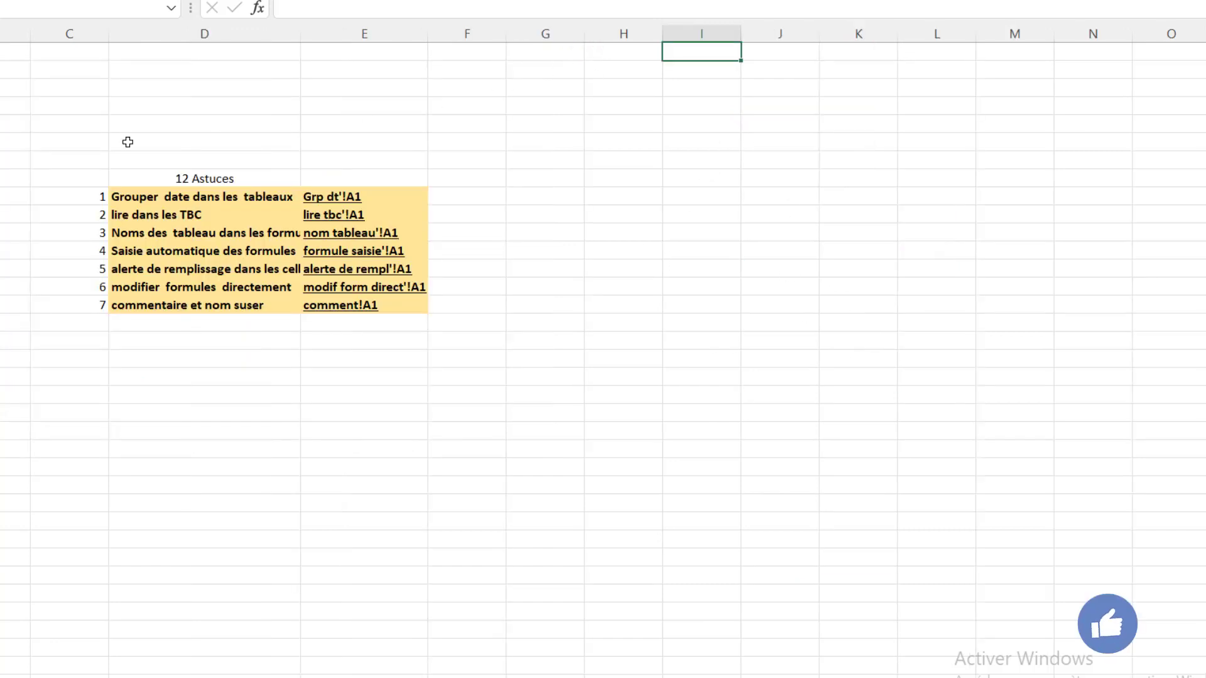
# - Follow the tip 8 verf err link and move the options screenshot to the top-left
pyautogui.click(104, 322)
pyautogui.click(102, 335)
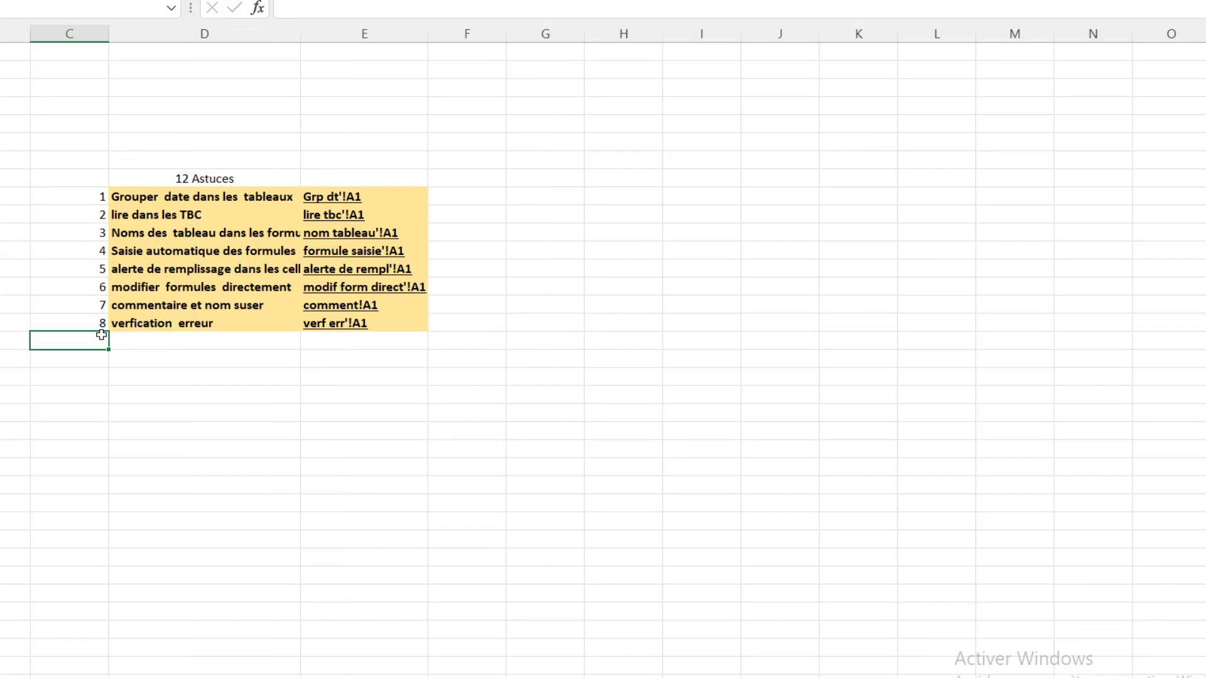
pyautogui.click(342, 324)
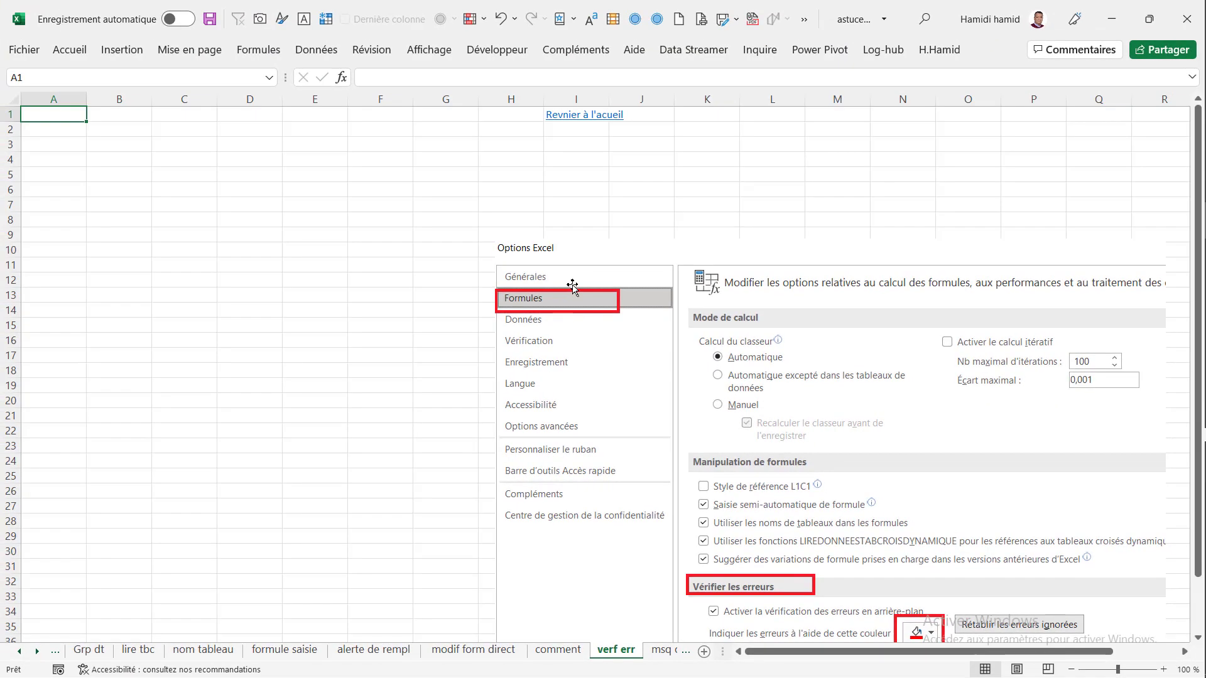
pyautogui.moveTo(572, 286); pyautogui.dragTo(98, 154)
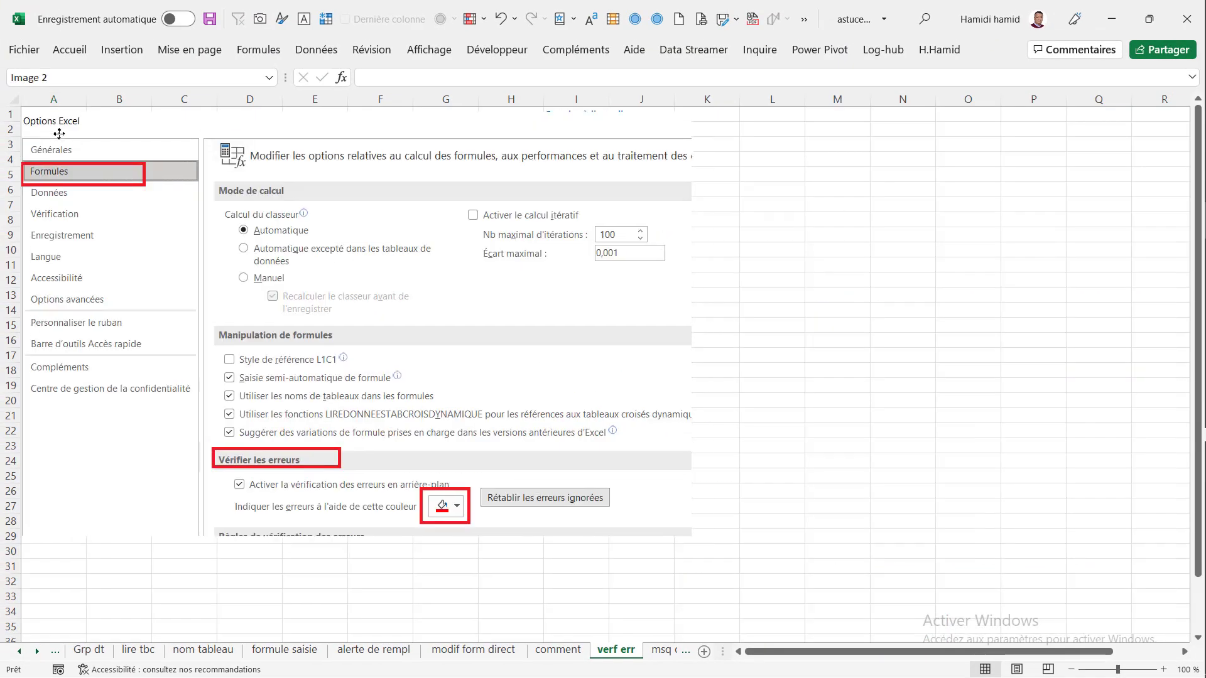
# - Enter =5/0 in M12 so it displays #DIV/0!
pyautogui.click(827, 278)
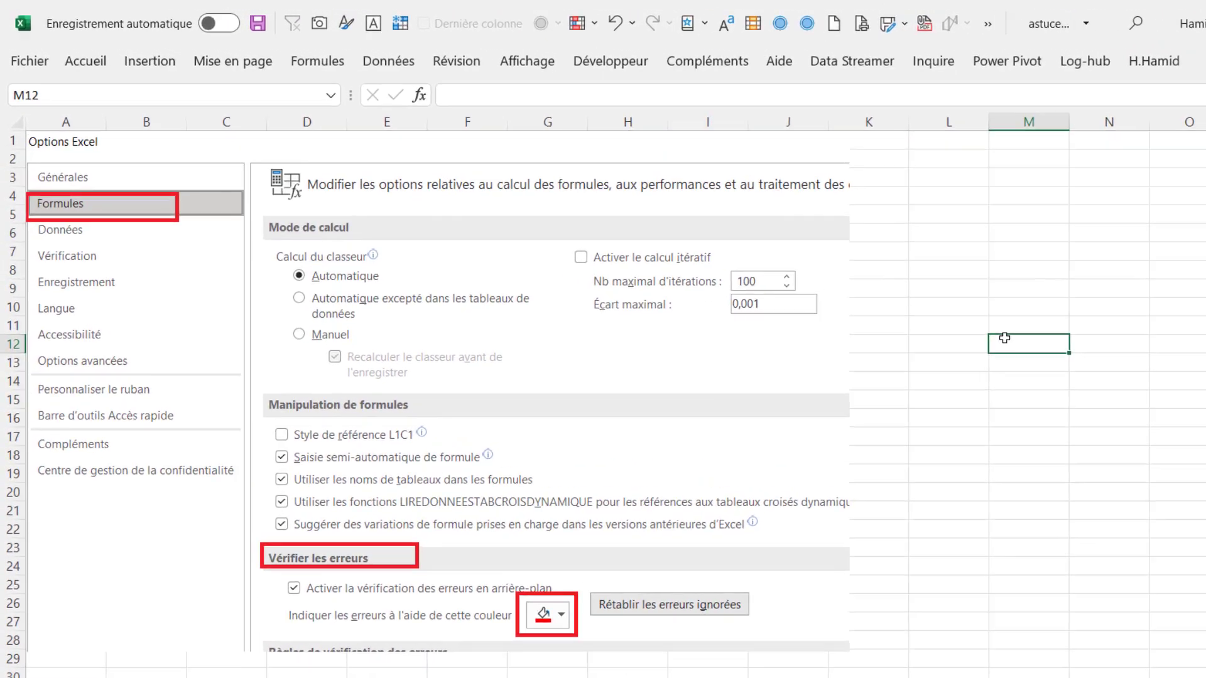
pyautogui.write('+5')
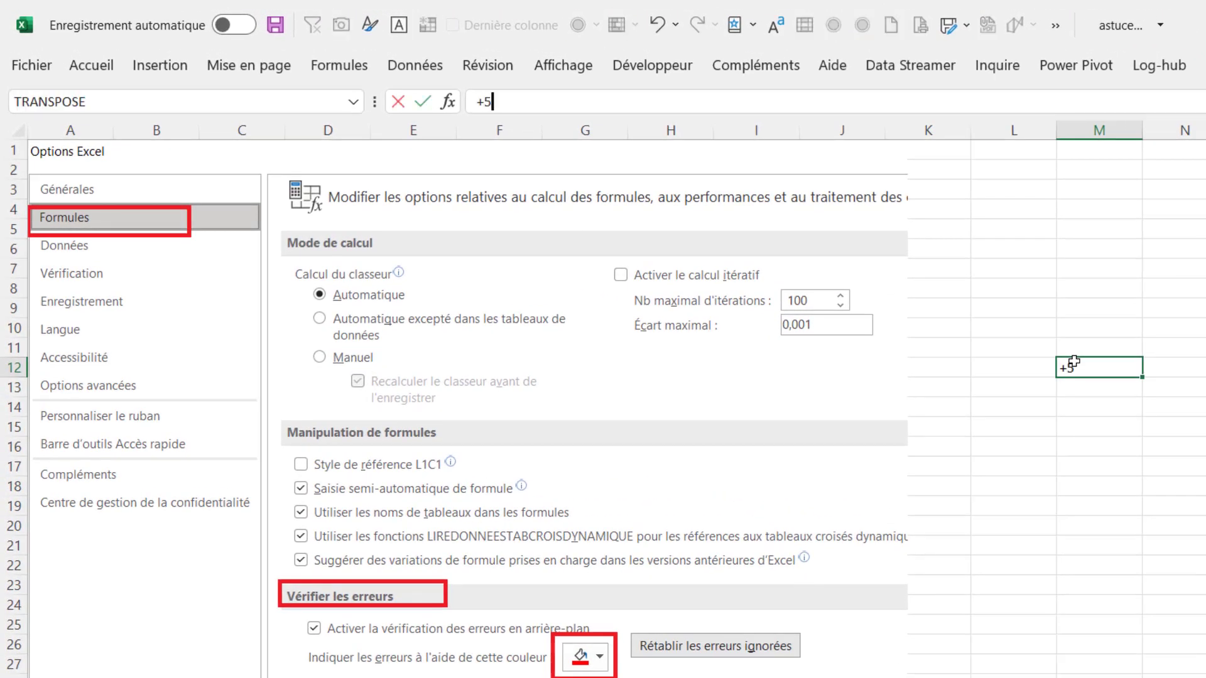
pyautogui.write('/0')
pyautogui.press('Return')
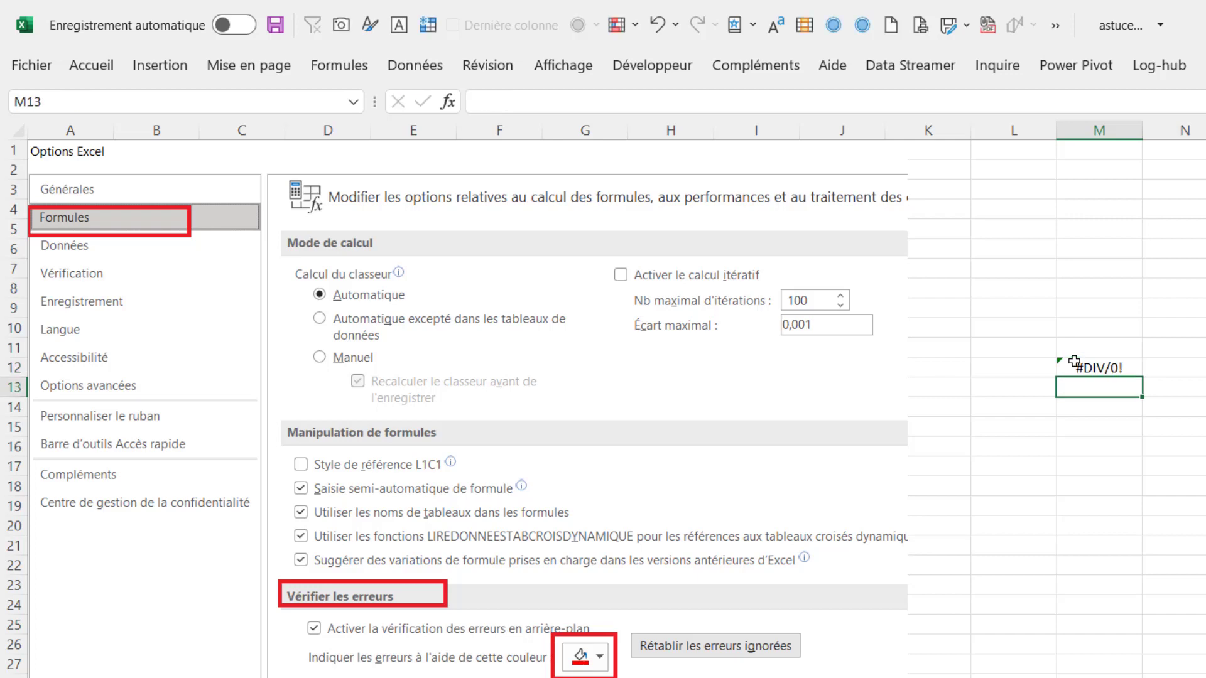
pyautogui.click(1075, 365)
pyautogui.click(1090, 447)
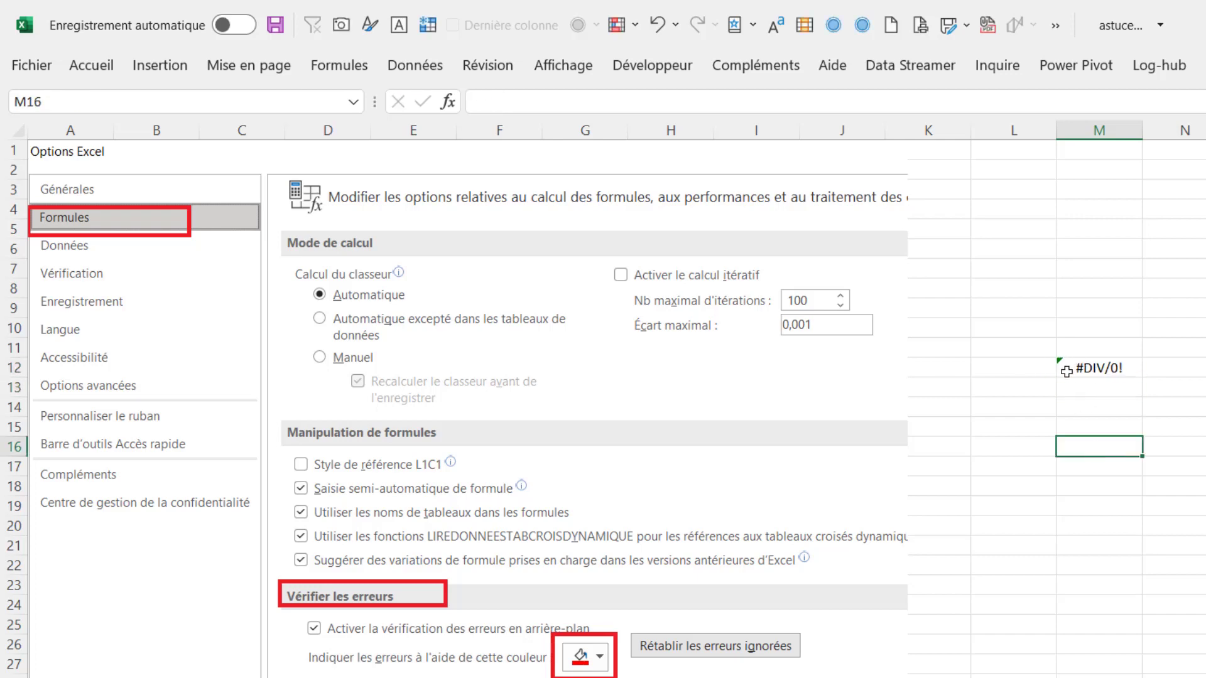
# - Open the error-checking options from M12's error warning menu
pyautogui.click(1071, 366)
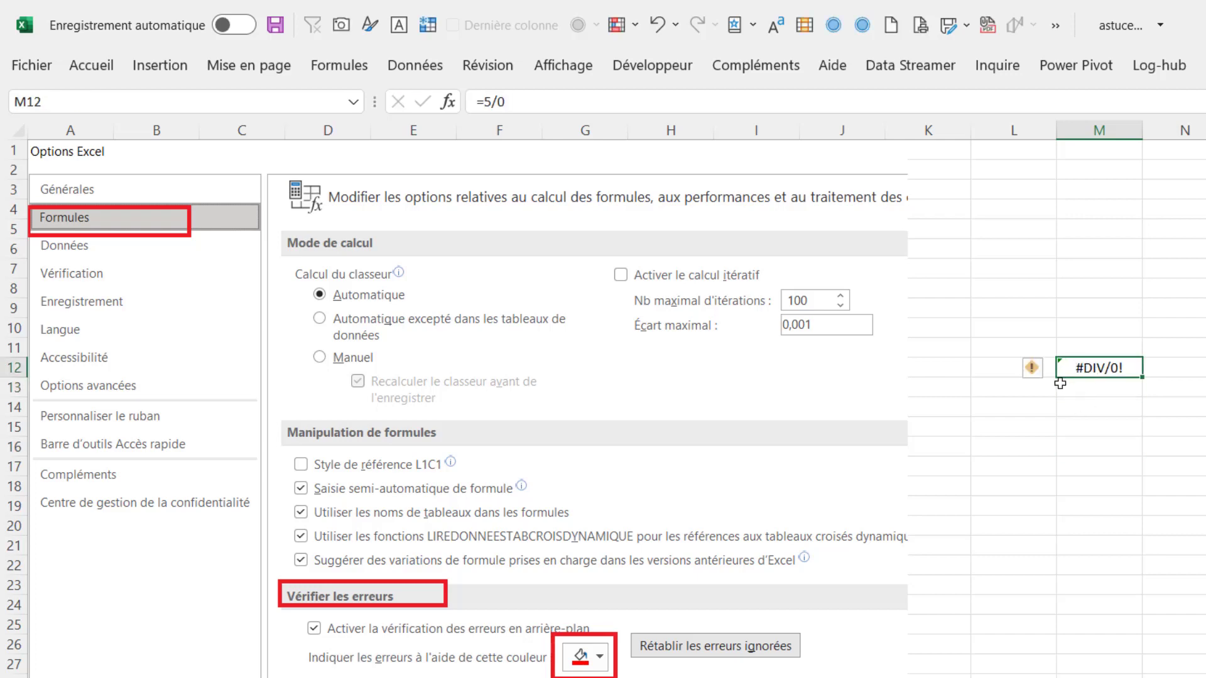
pyautogui.click(1045, 369)
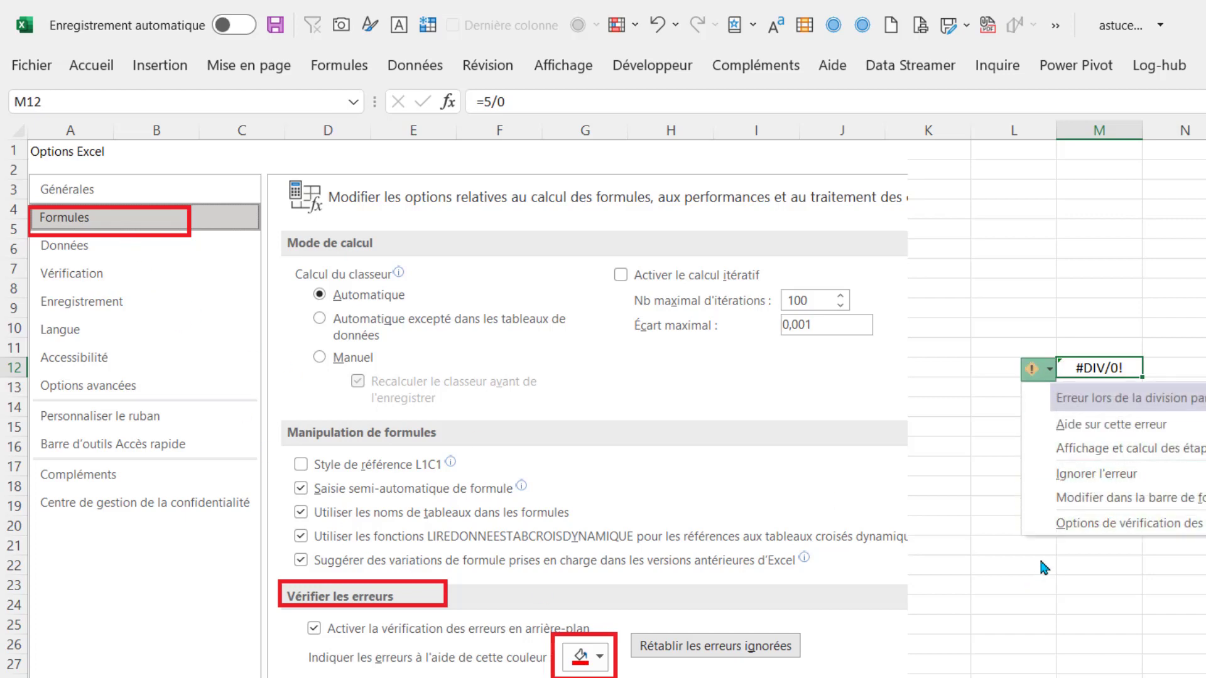
pyautogui.click(1072, 525)
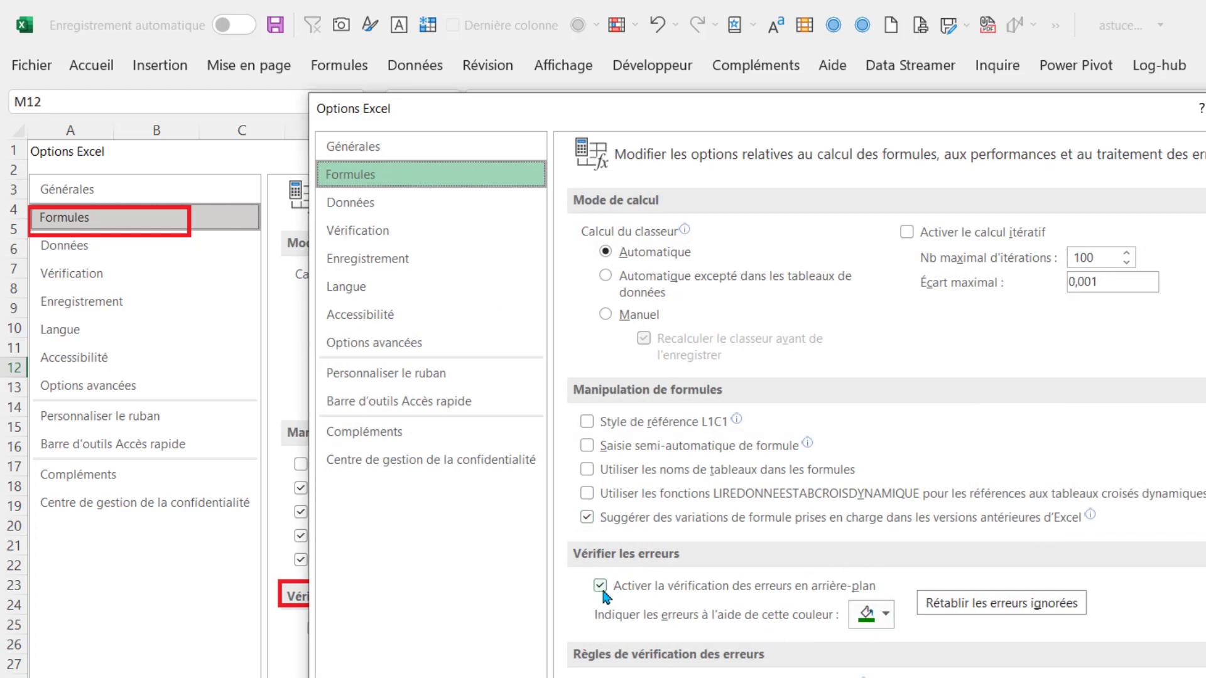
# - Set the error indicator colour to red and confirm
pyautogui.click(886, 623)
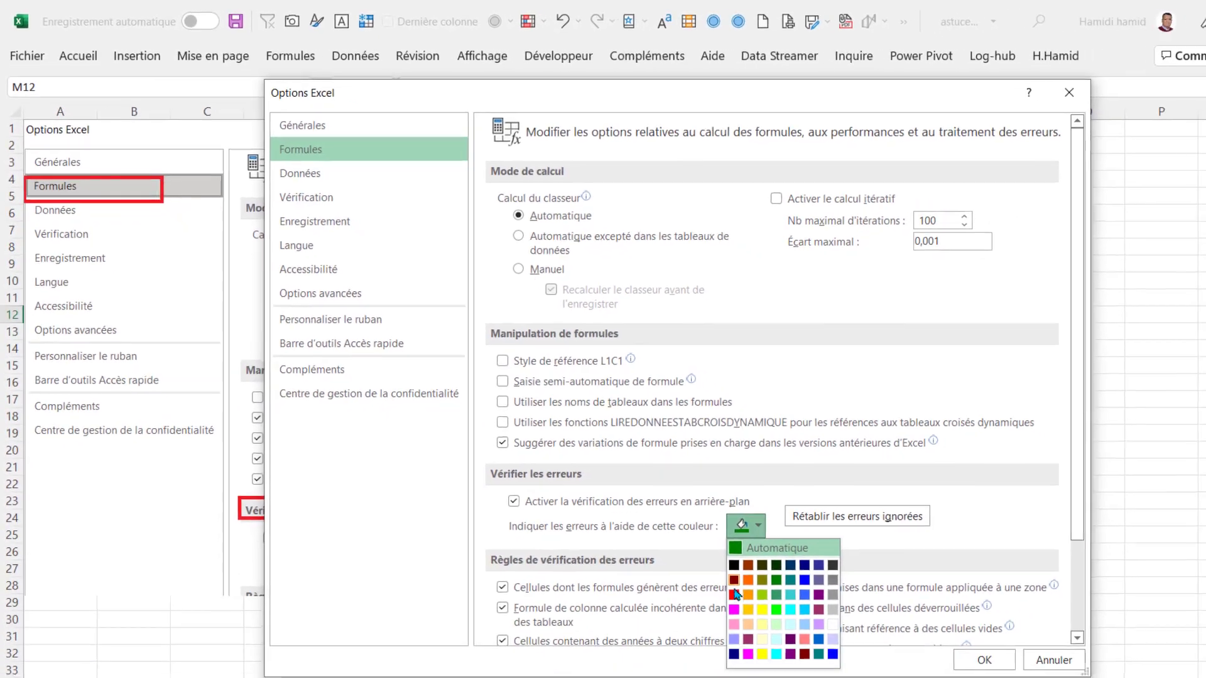
pyautogui.click(717, 578)
pyautogui.click(990, 645)
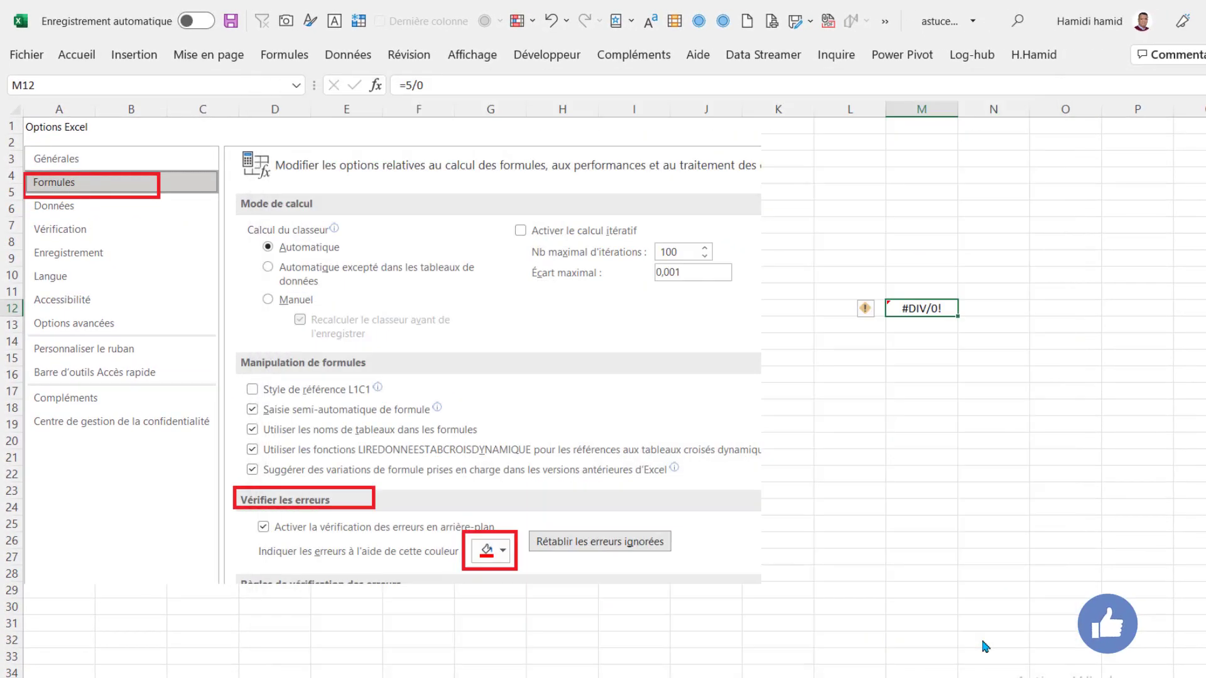
pyautogui.click(939, 419)
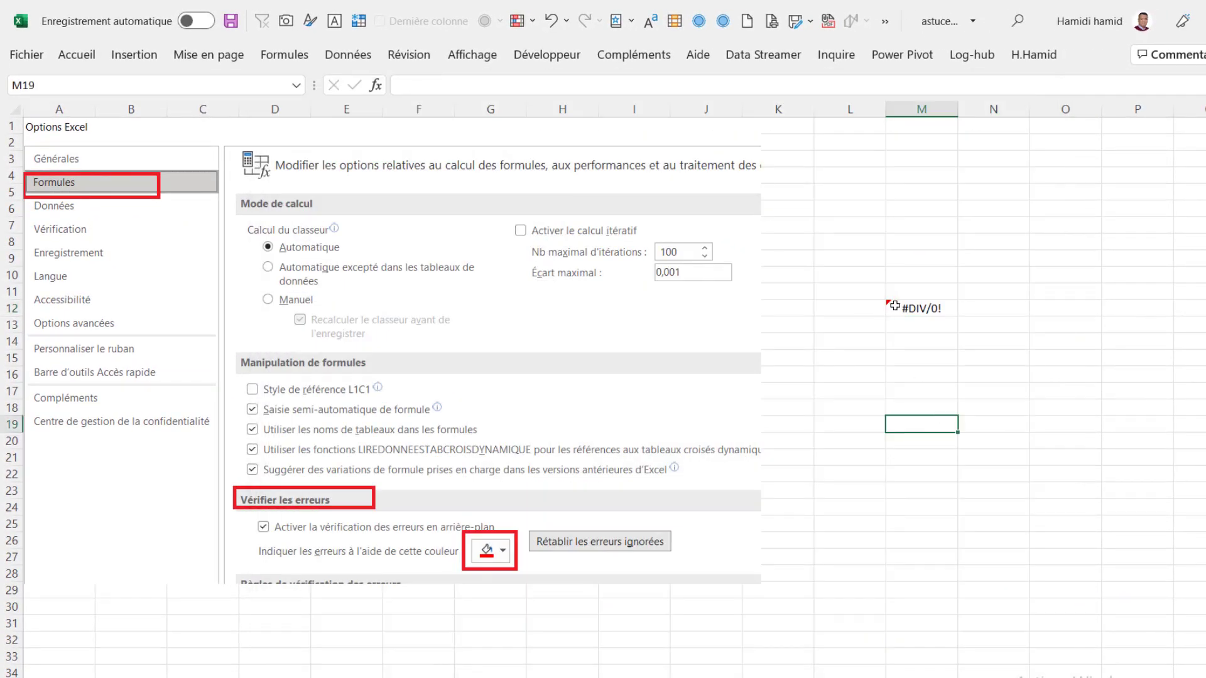
# - Reopen error-checking options from M12's warning and disable background error checking
pyautogui.click(894, 306)
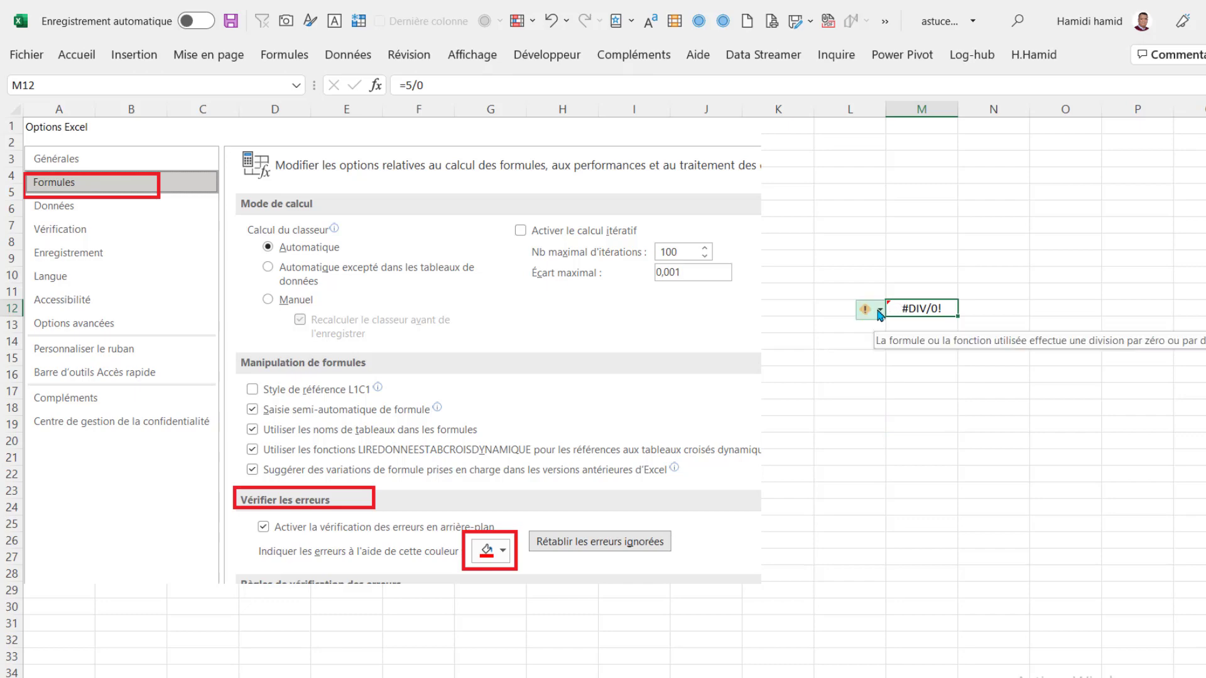
pyautogui.click(880, 309)
pyautogui.click(948, 438)
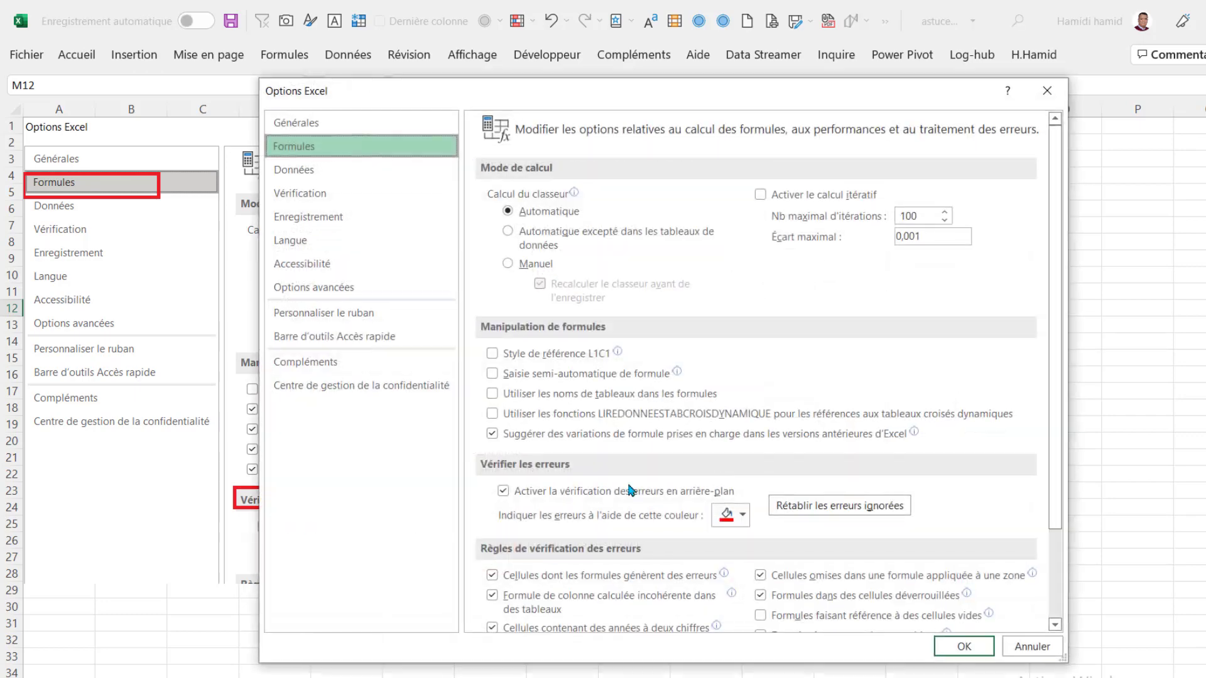
pyautogui.click(516, 494)
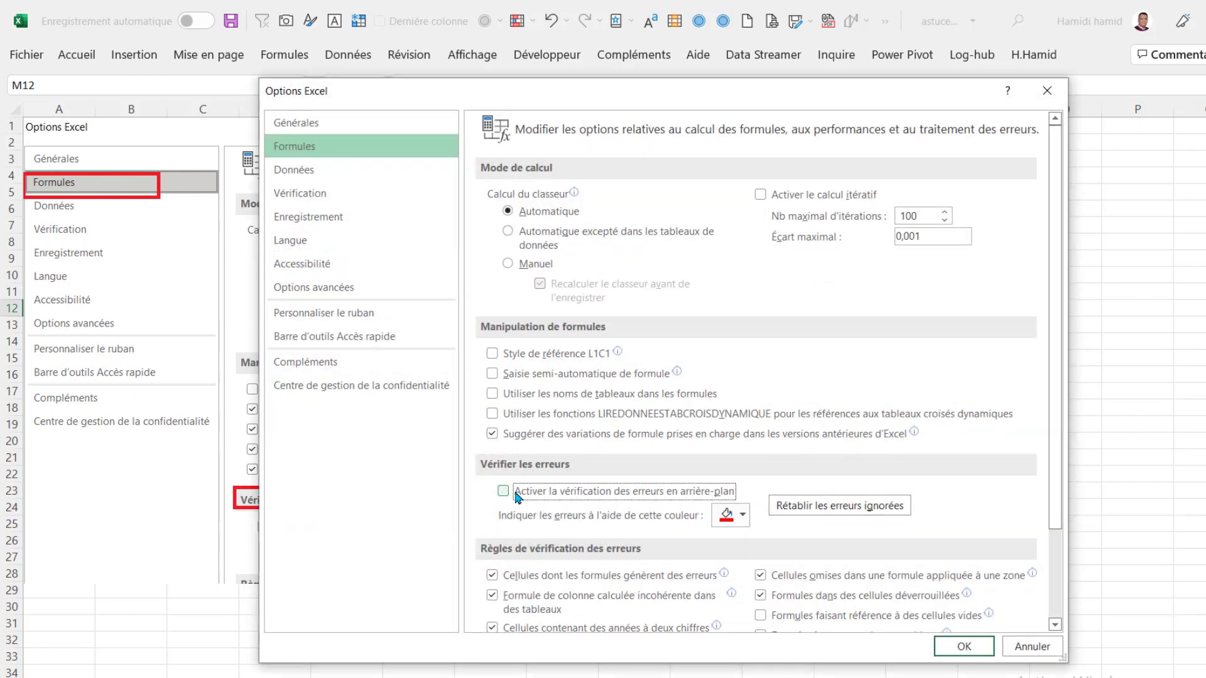
pyautogui.click(964, 646)
pyautogui.click(978, 467)
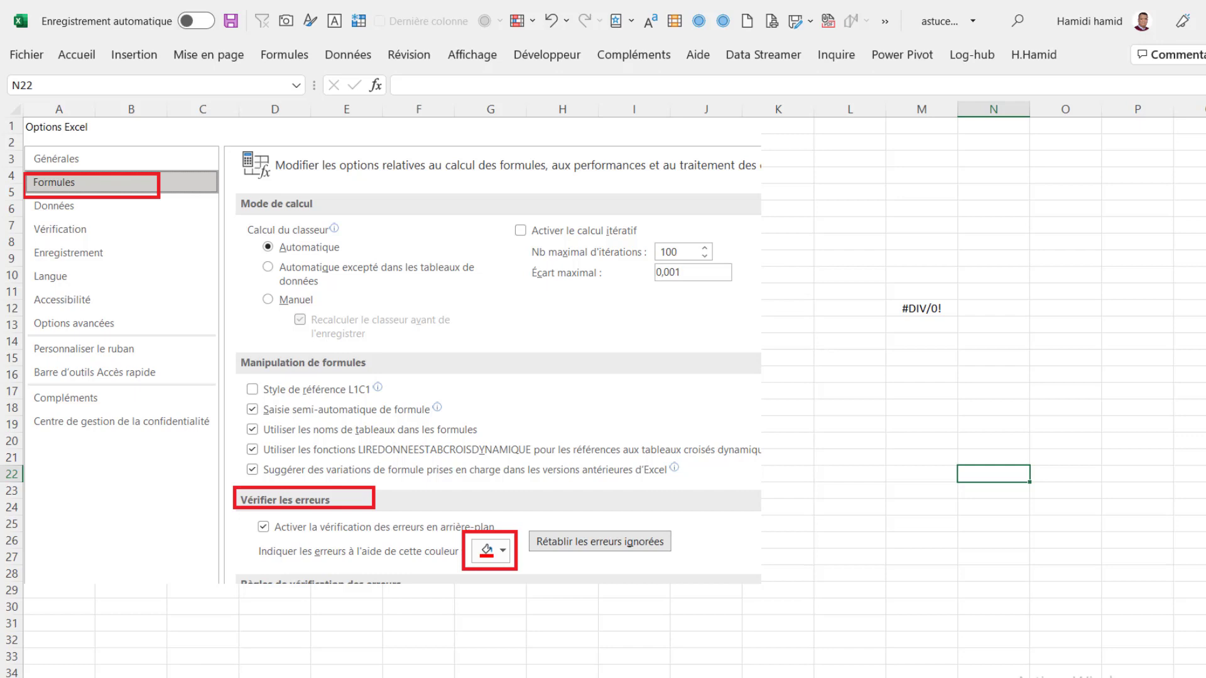
# - Follow tip 9's link from the index to the msq objet sheet
pyautogui.click(218, 394)
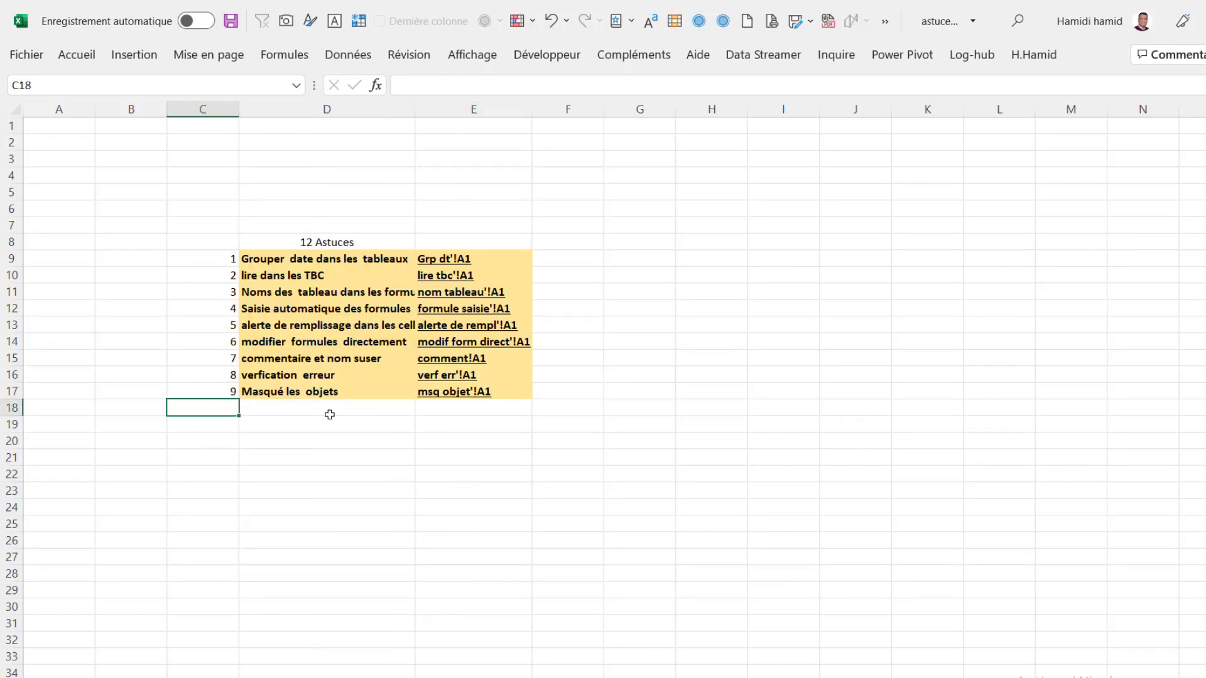
pyautogui.click(426, 394)
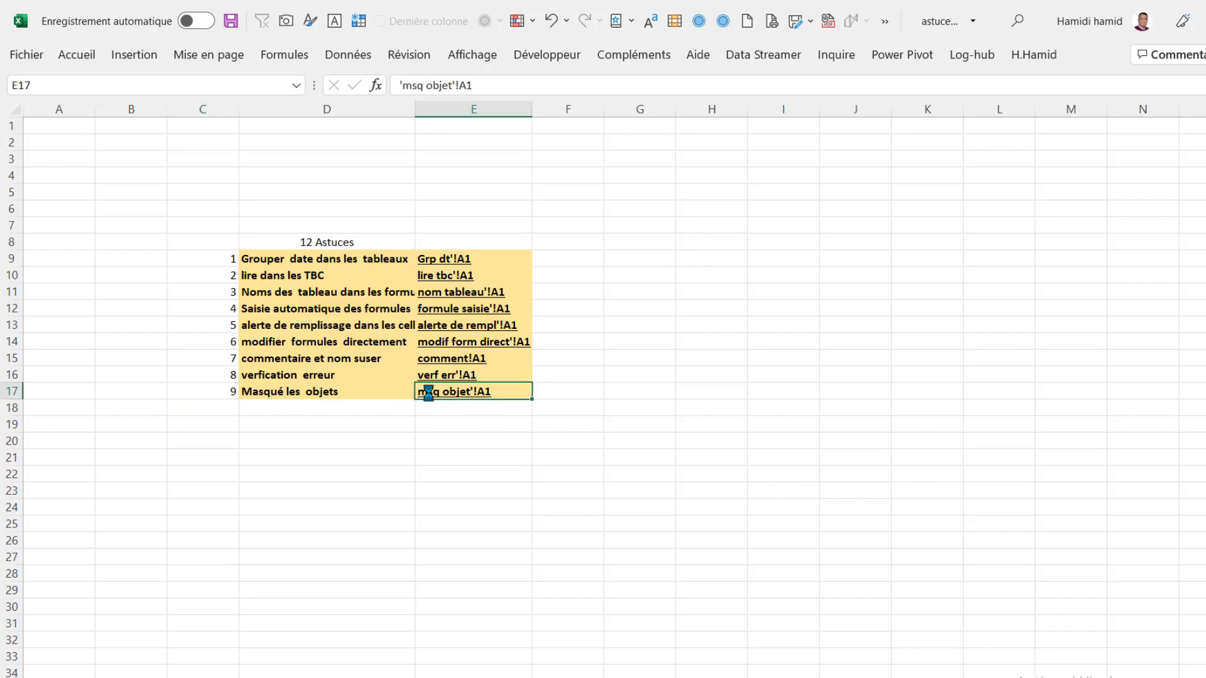
pyautogui.click(510, 343)
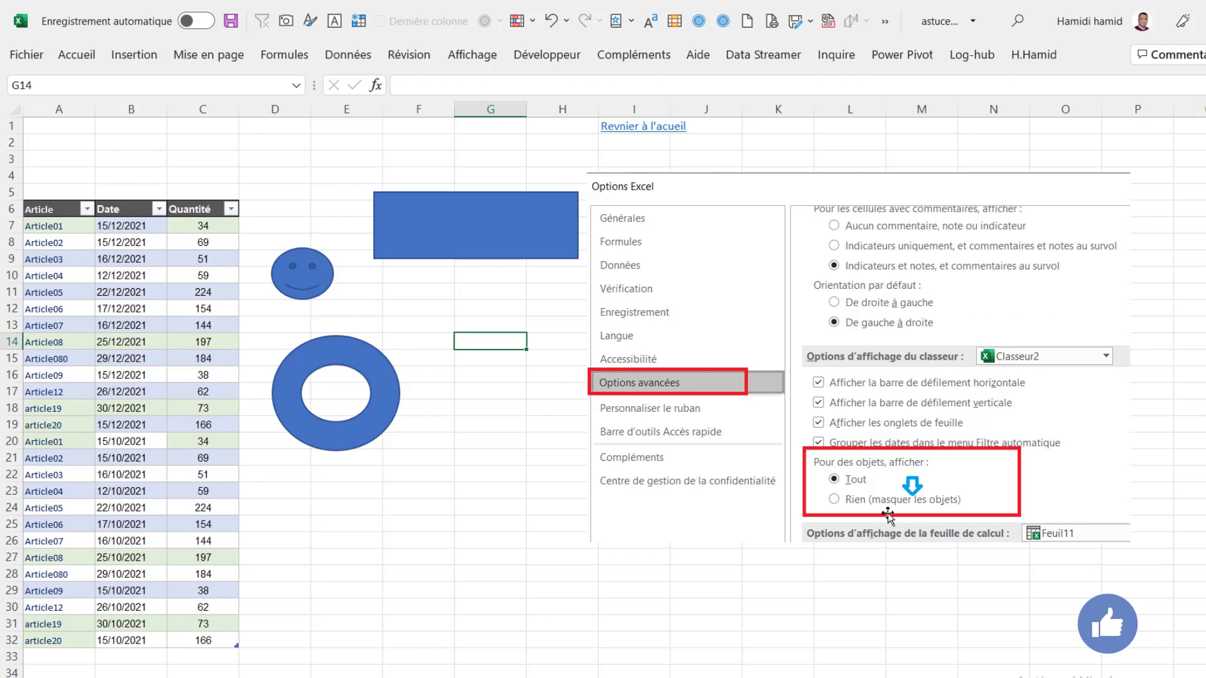
# - In Advanced options, set 'Pour des objets, afficher' to Rien to hide all objects
pyautogui.click(26, 56)
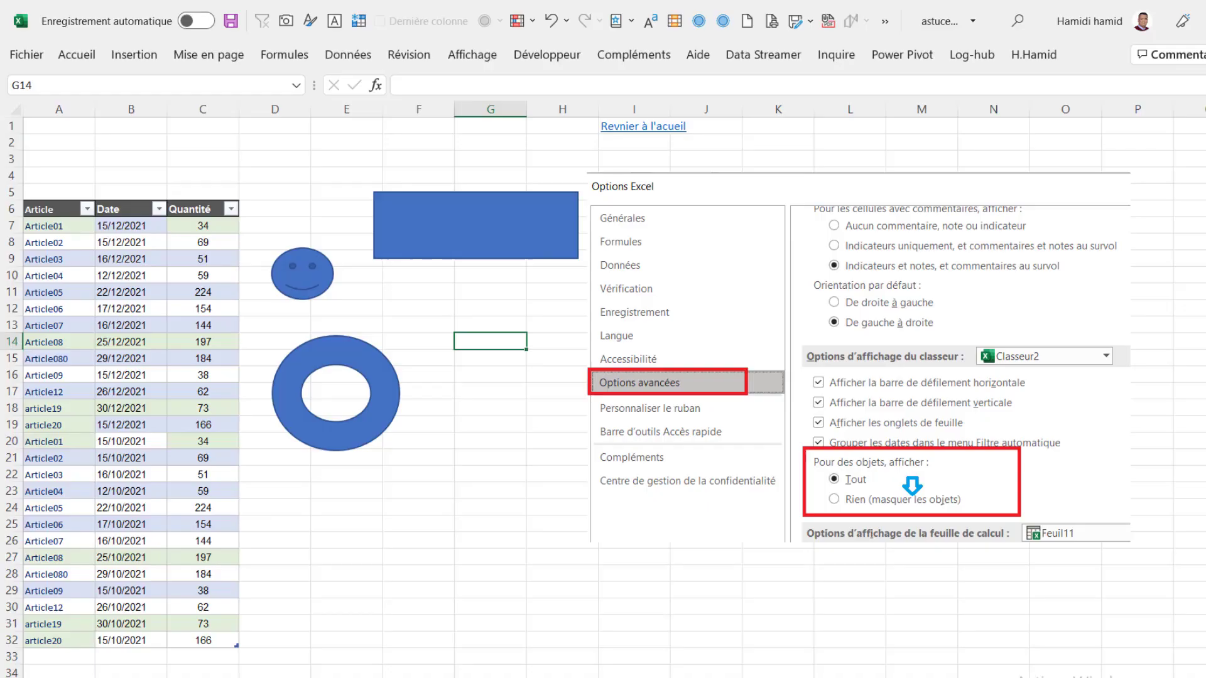
pyautogui.click(313, 287)
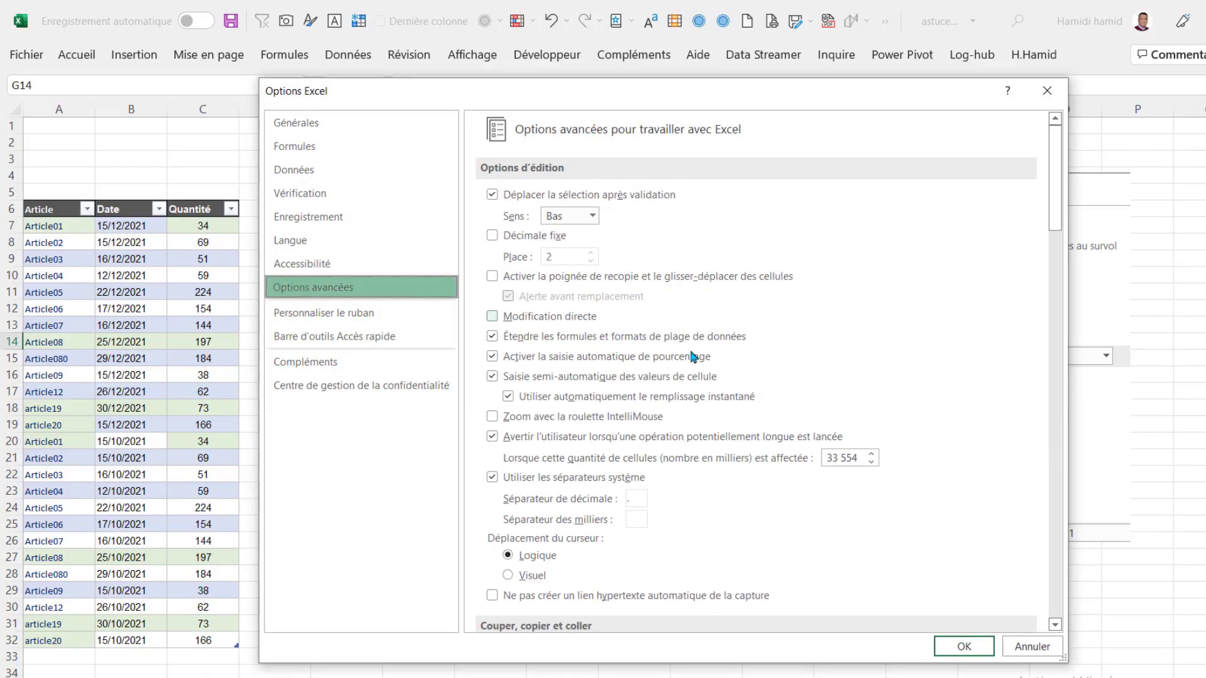
pyautogui.scroll(-5, 914, 382)
pyautogui.scroll(-5, 672, 420)
pyautogui.scroll(-5, 672, 420)
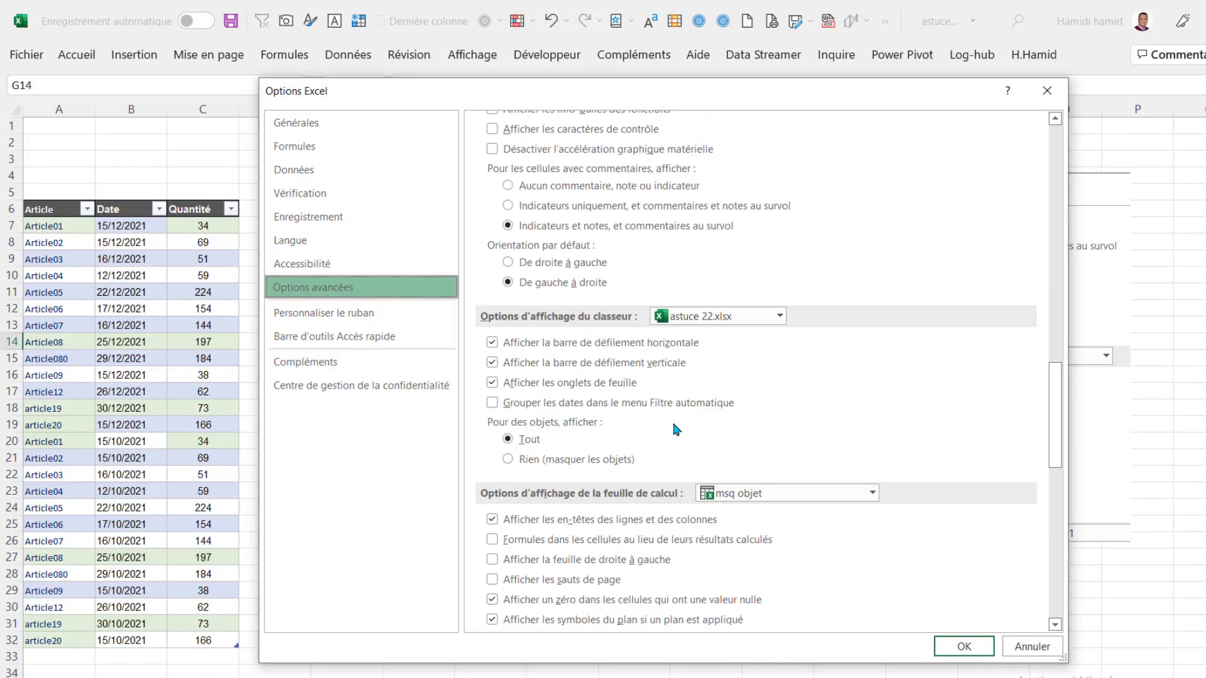
pyautogui.scroll(-3, 672, 420)
pyautogui.click(514, 458)
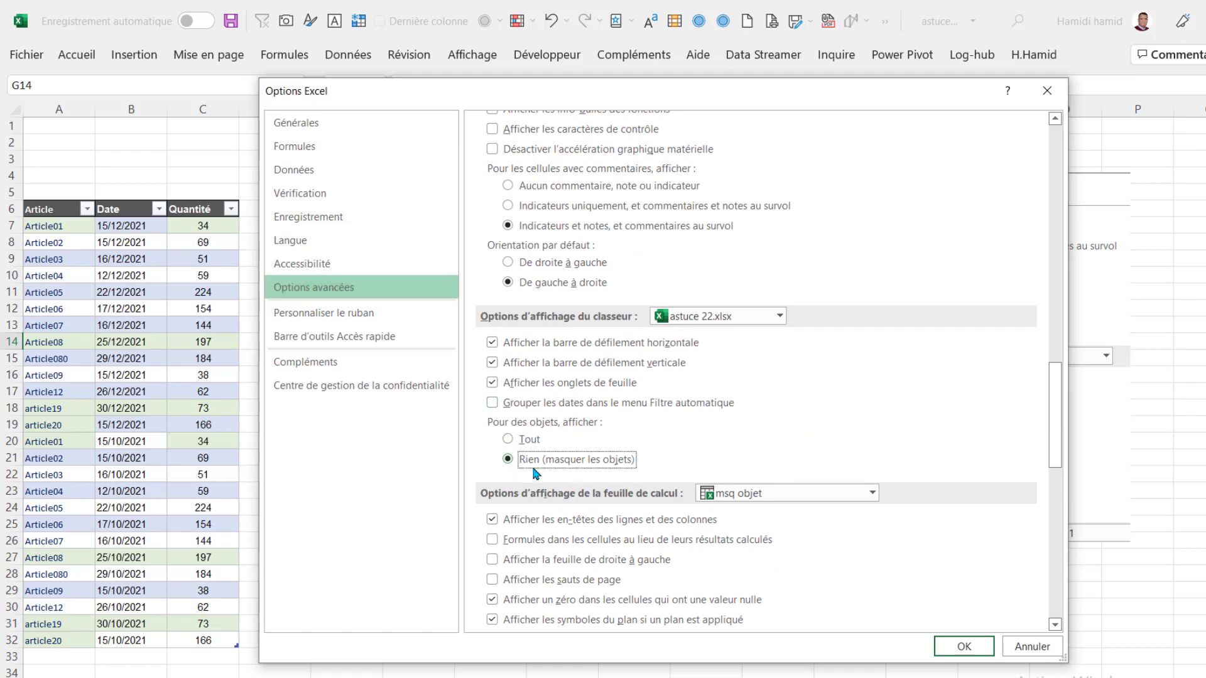
pyautogui.click(950, 652)
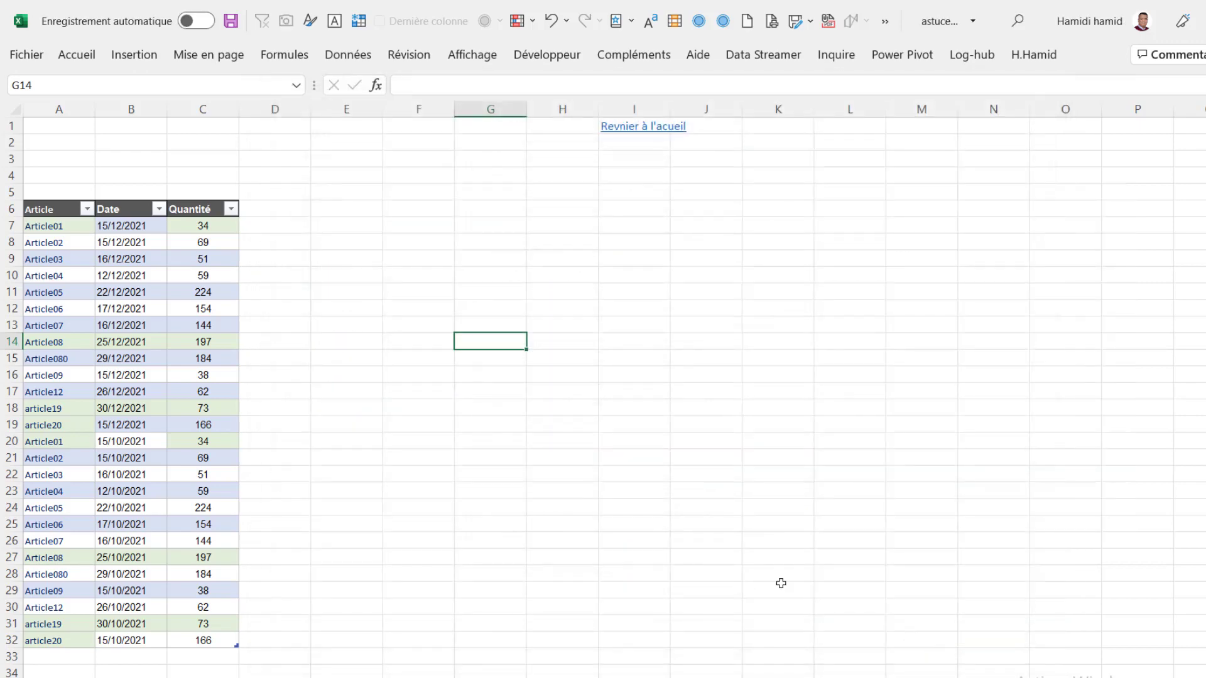
# - Check that Insertion > Illustrations is now unavailable, then close it
pyautogui.click(563, 441)
pyautogui.click(350, 241)
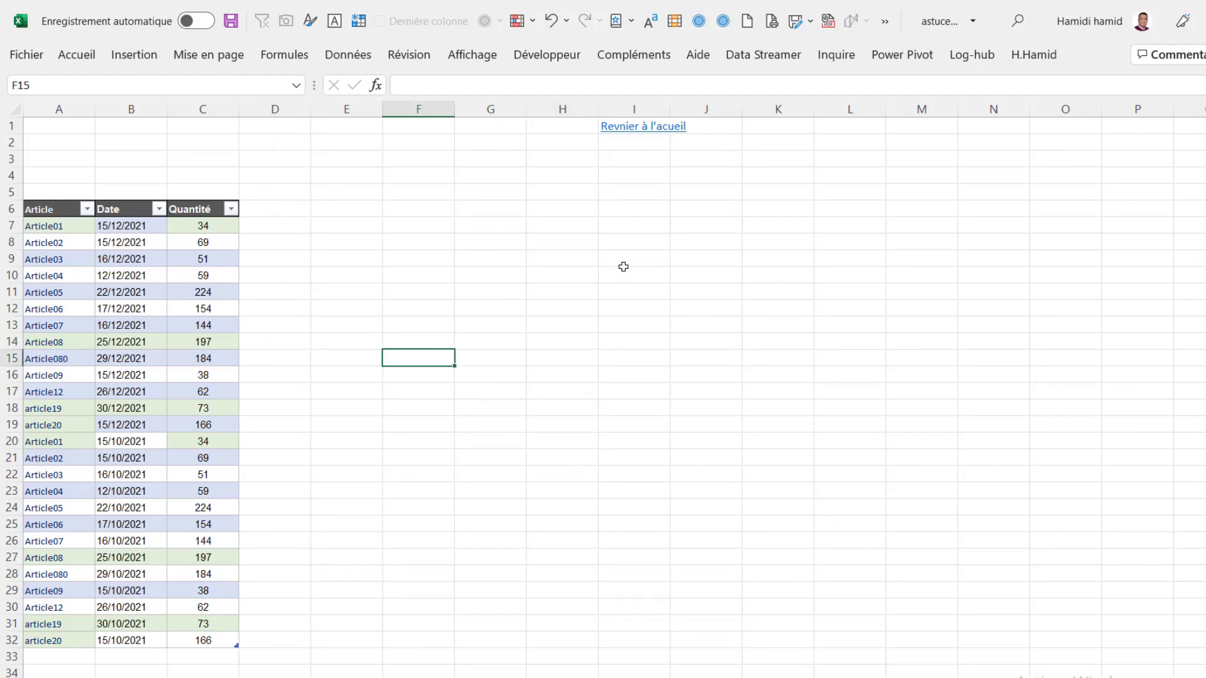
pyautogui.moveTo(659, 243); pyautogui.dragTo(684, 234)
pyautogui.click(694, 213)
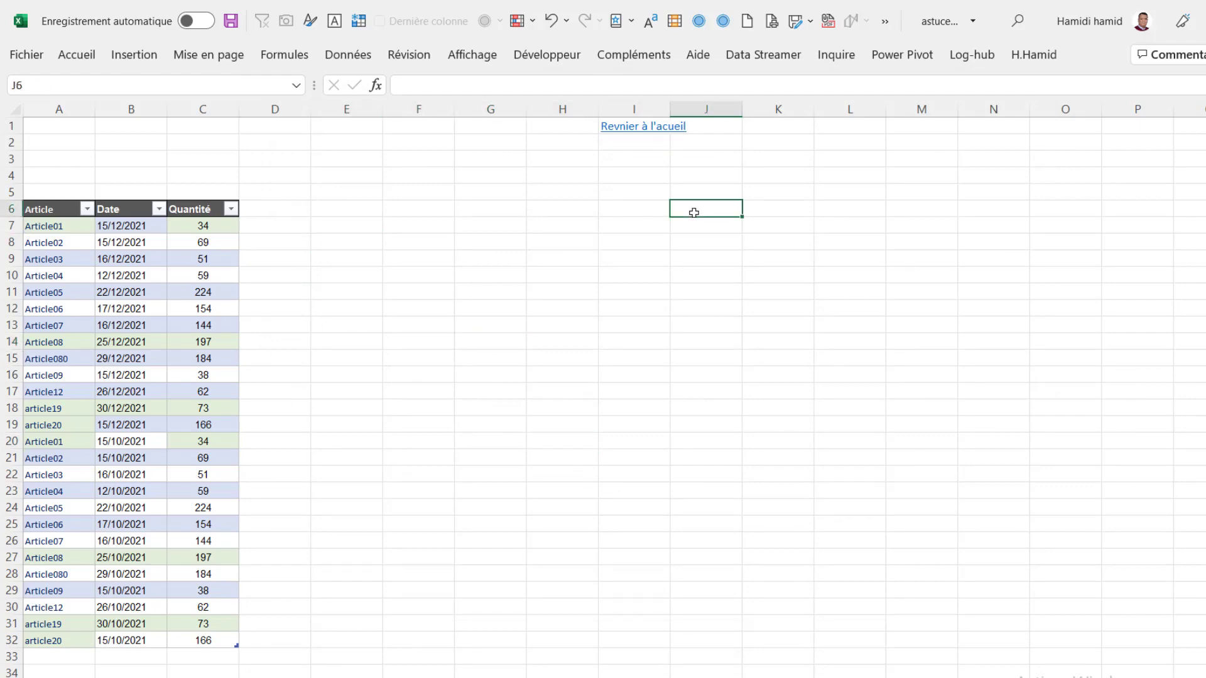
pyautogui.click(134, 55)
pyautogui.click(239, 113)
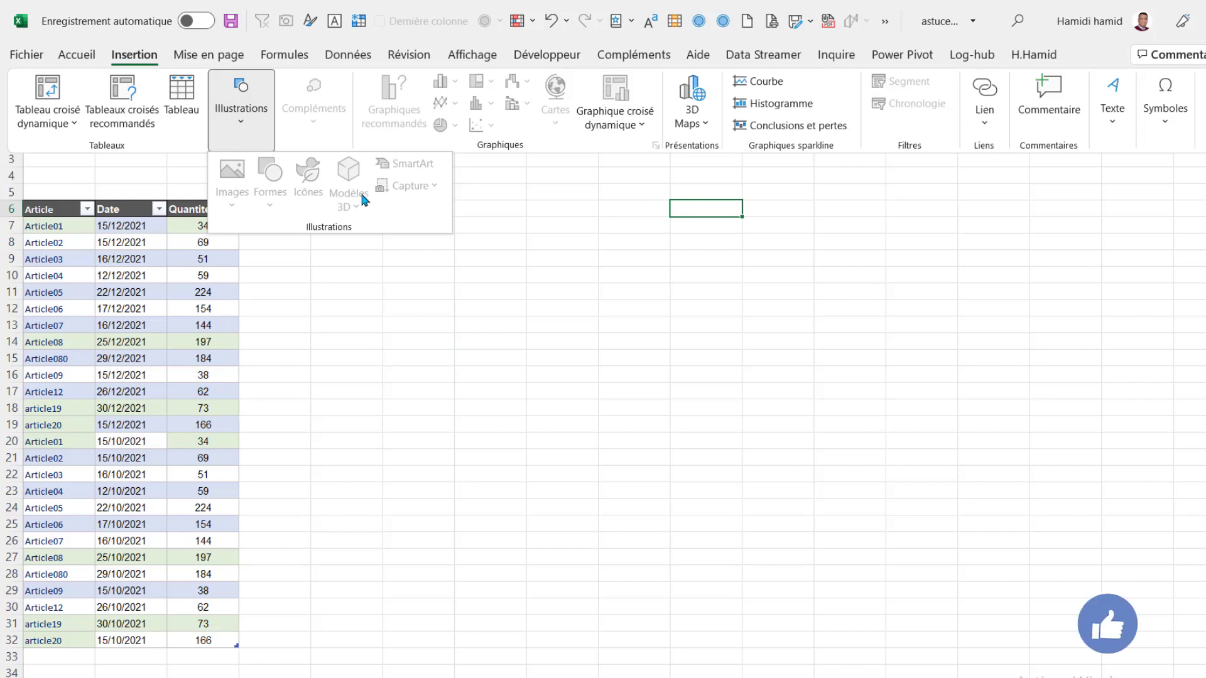
pyautogui.click(654, 245)
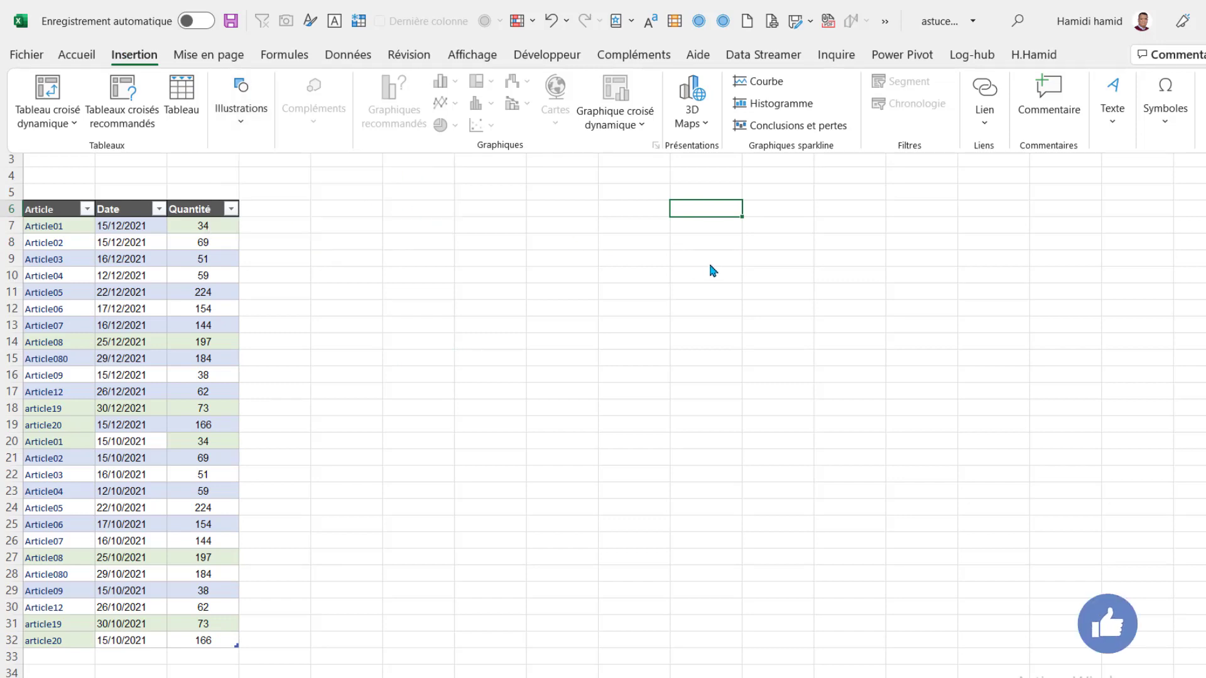
pyautogui.click(710, 267)
# - Enter 10 in C18 of the index and follow the couleur office link
pyautogui.click(628, 131)
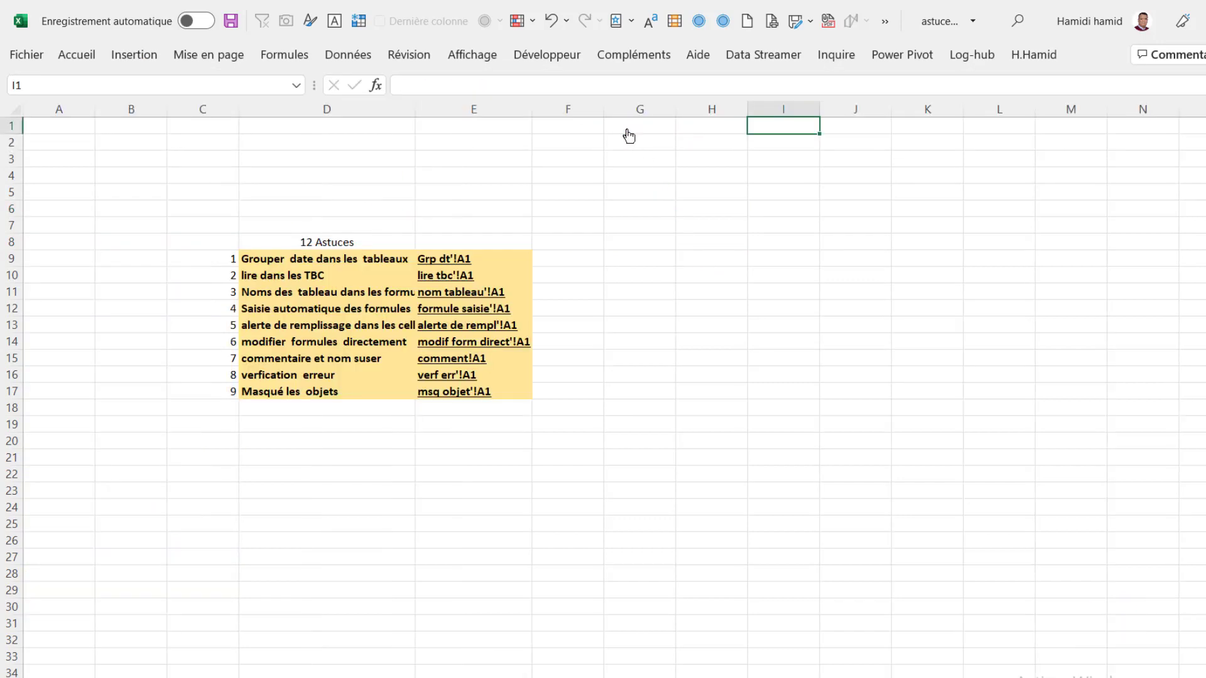
pyautogui.click(223, 406)
pyautogui.write('10')
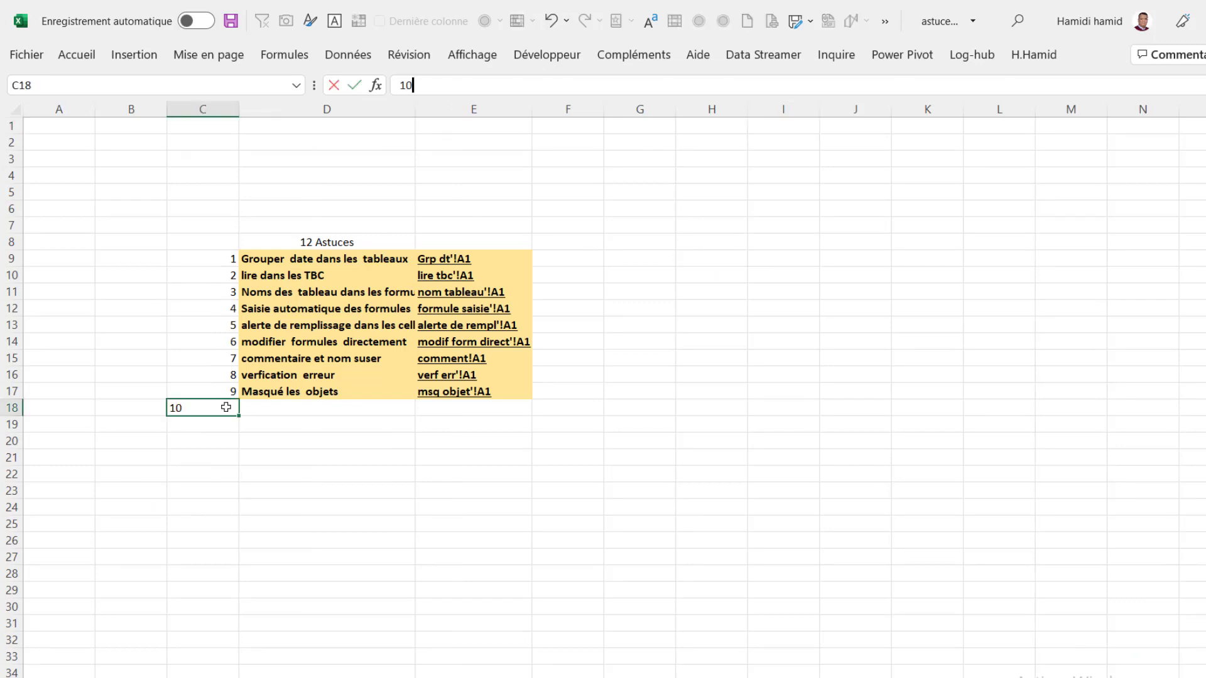
pyautogui.press('Return')
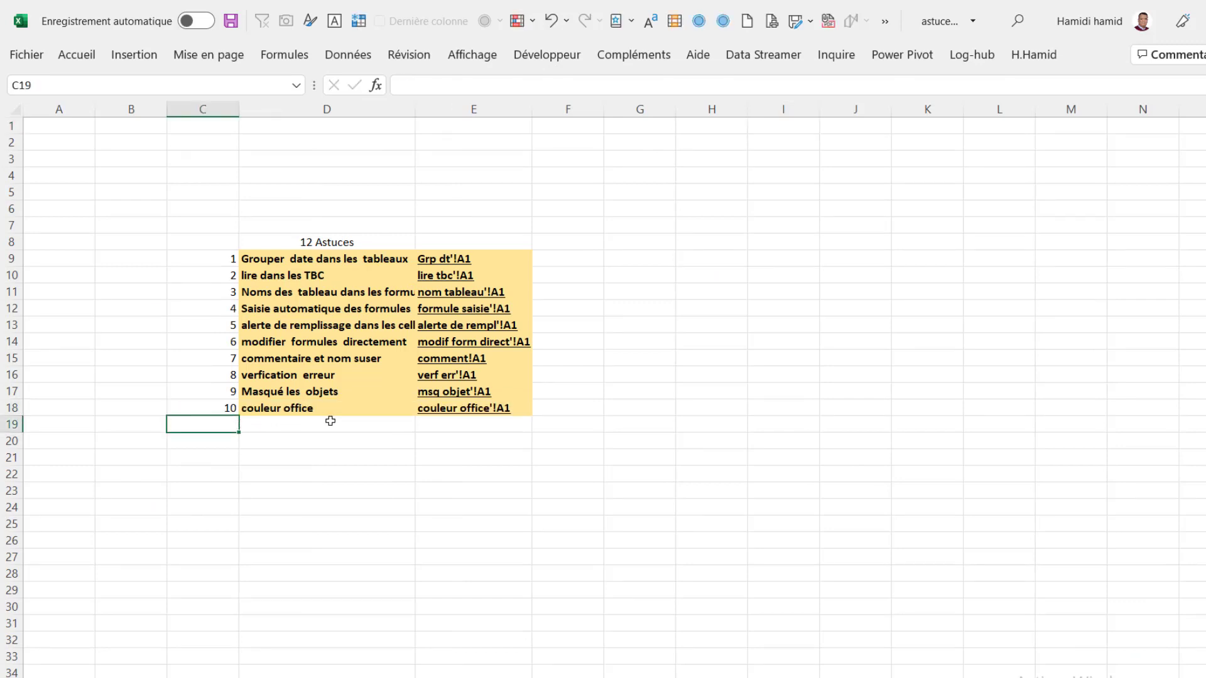
pyautogui.click(474, 408)
pyautogui.click(579, 325)
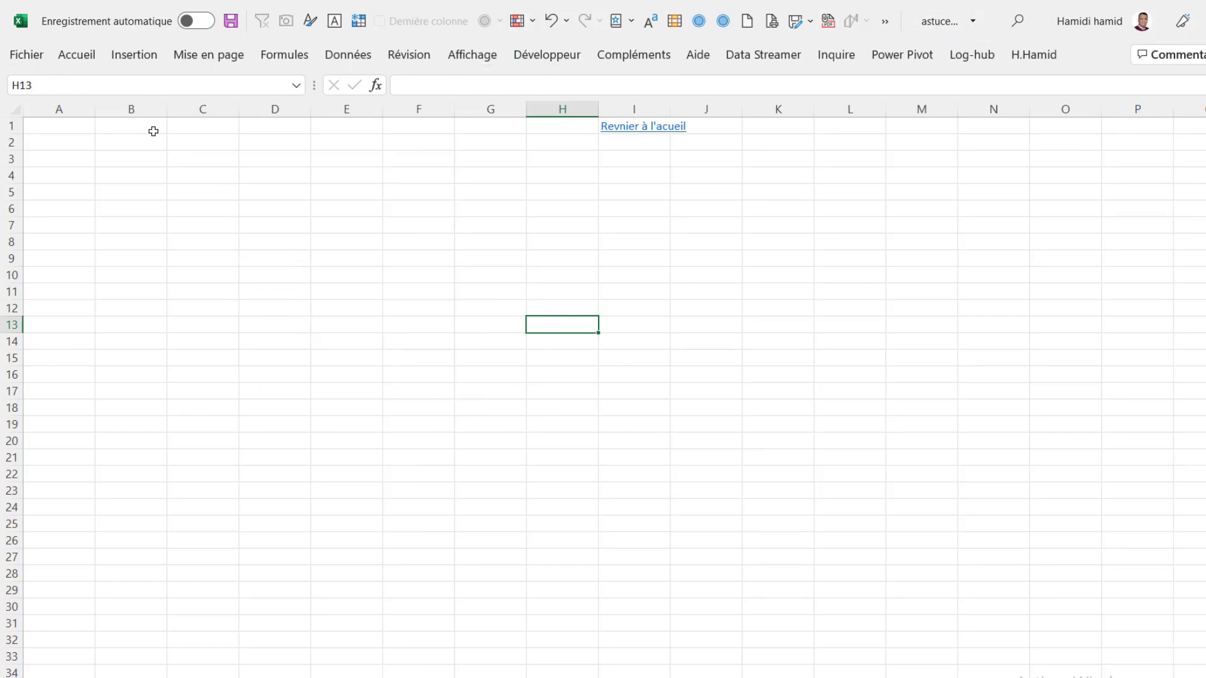
# - Set the Office theme to Noir with the Fonds marins background, after briefly trying Gris foncé
pyautogui.click(33, 57)
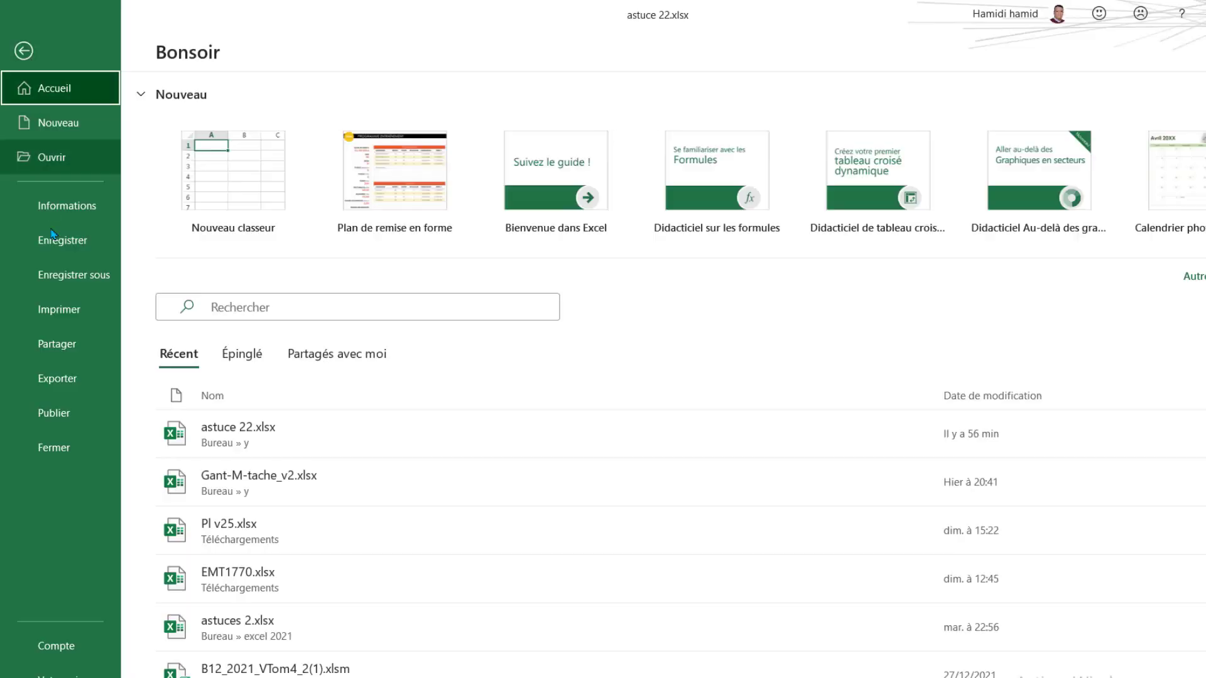
pyautogui.click(29, 667)
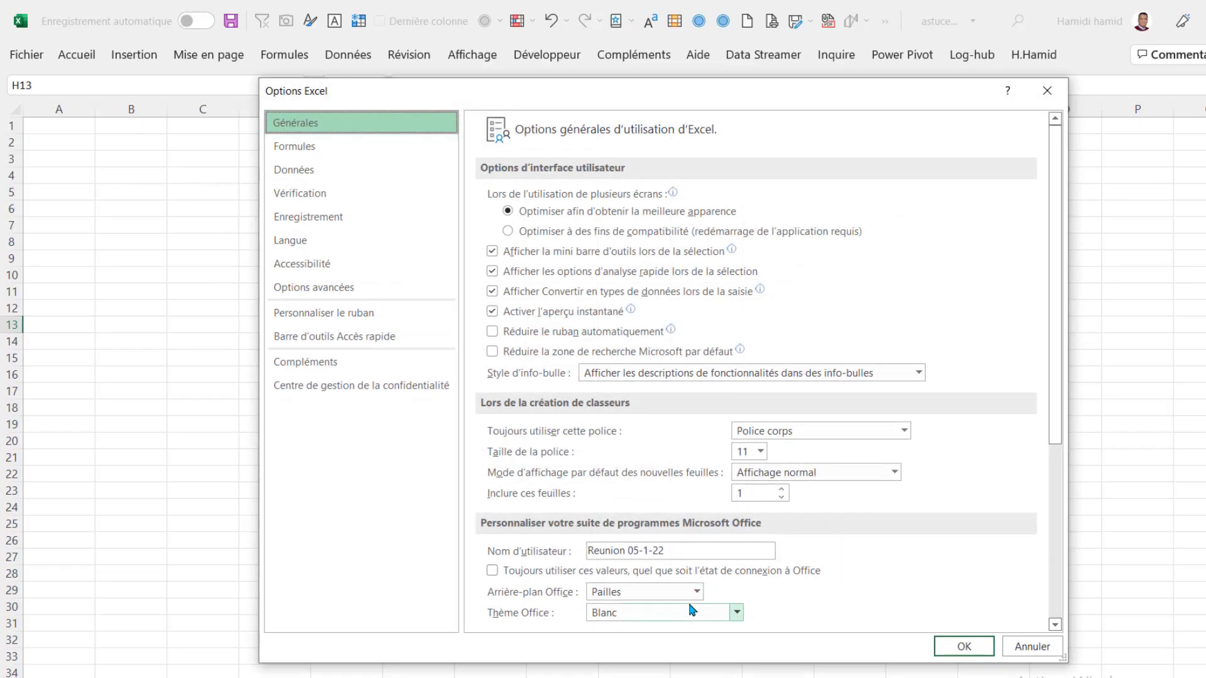
pyautogui.click(729, 615)
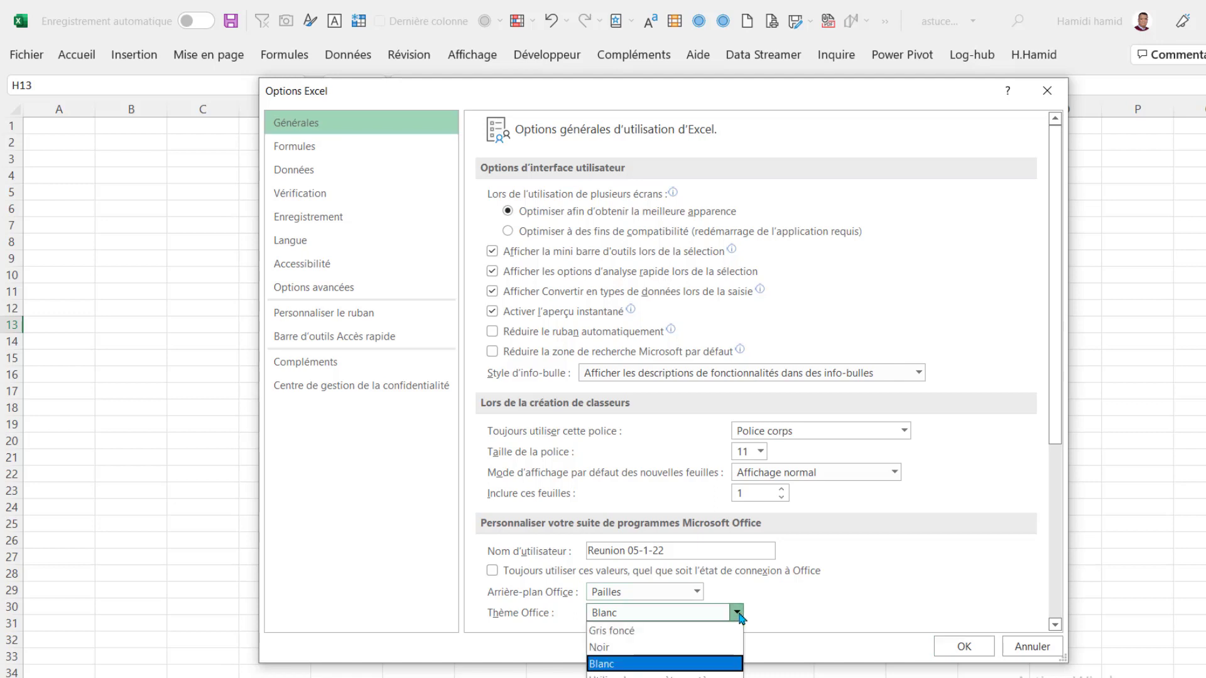
pyautogui.click(626, 627)
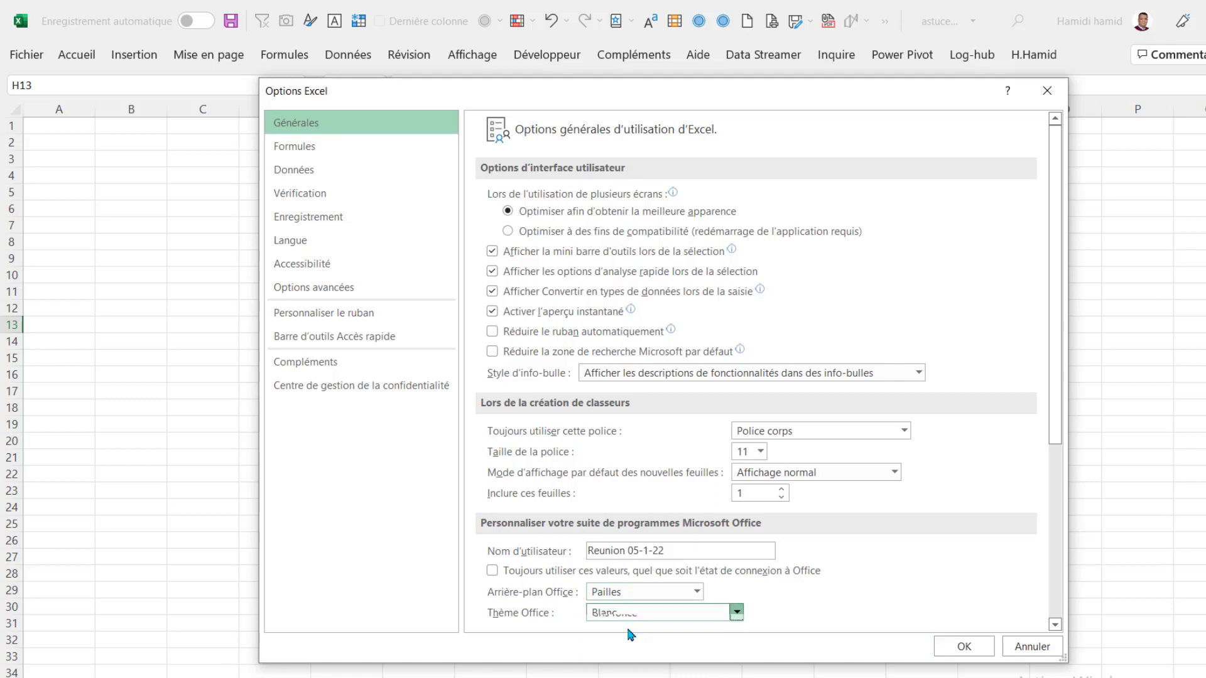
pyautogui.click(736, 613)
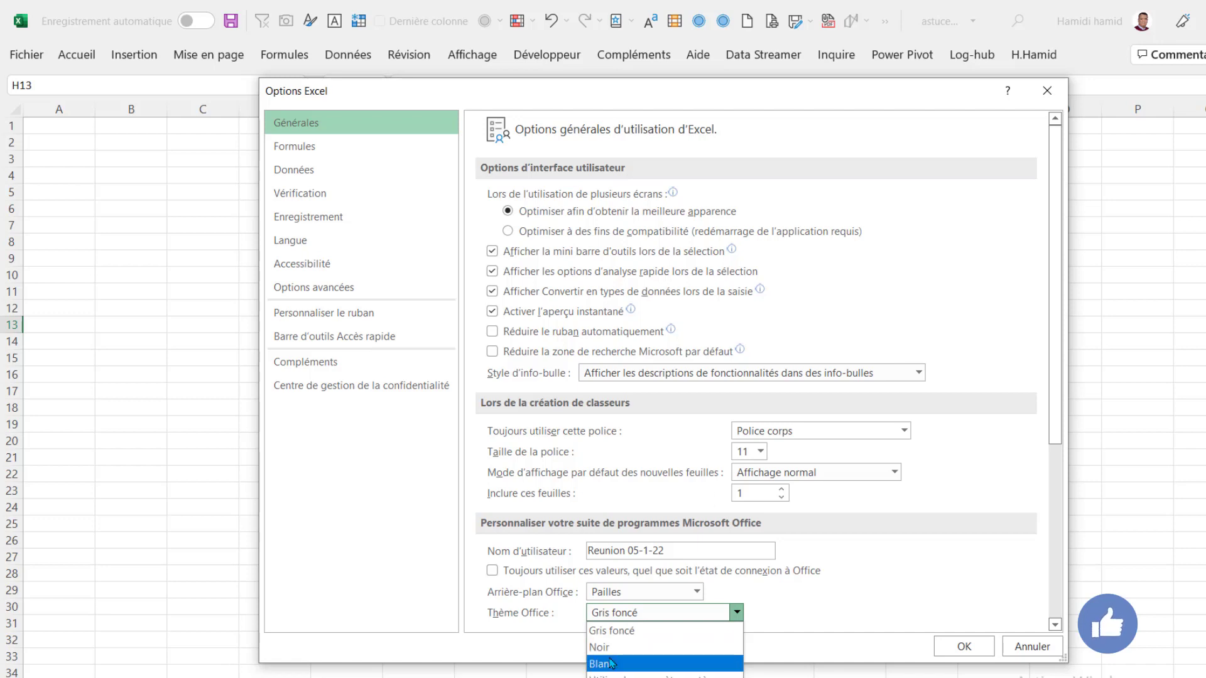
pyautogui.click(613, 647)
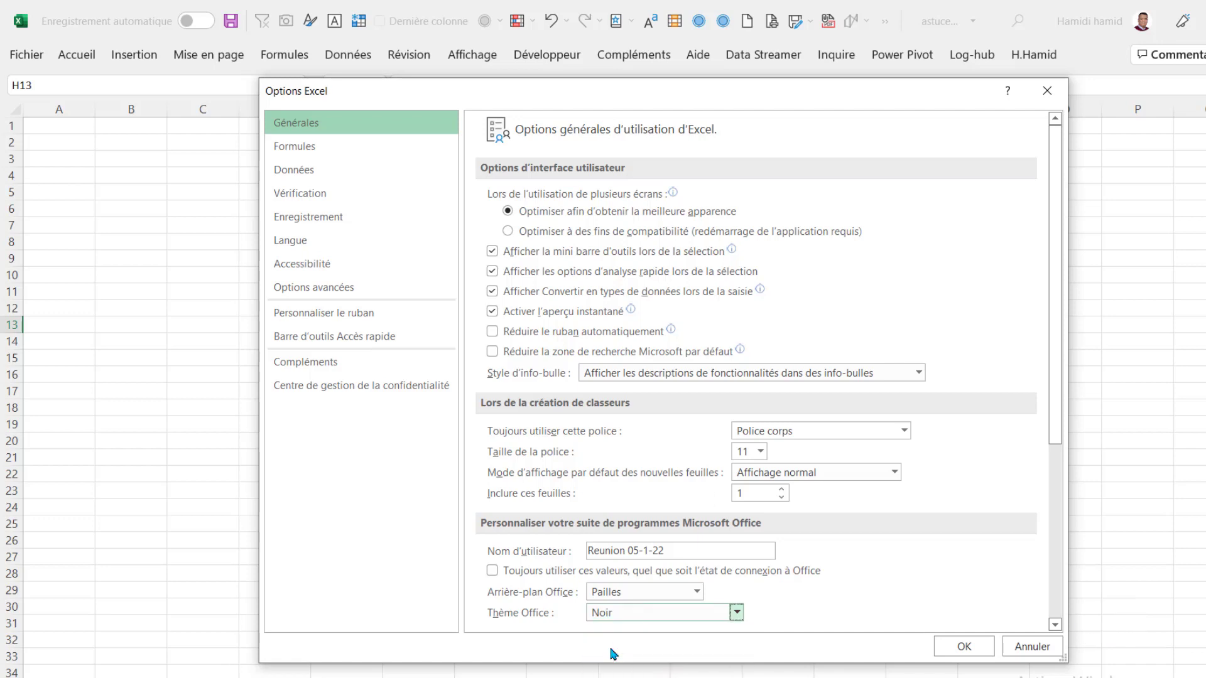
pyautogui.click(696, 592)
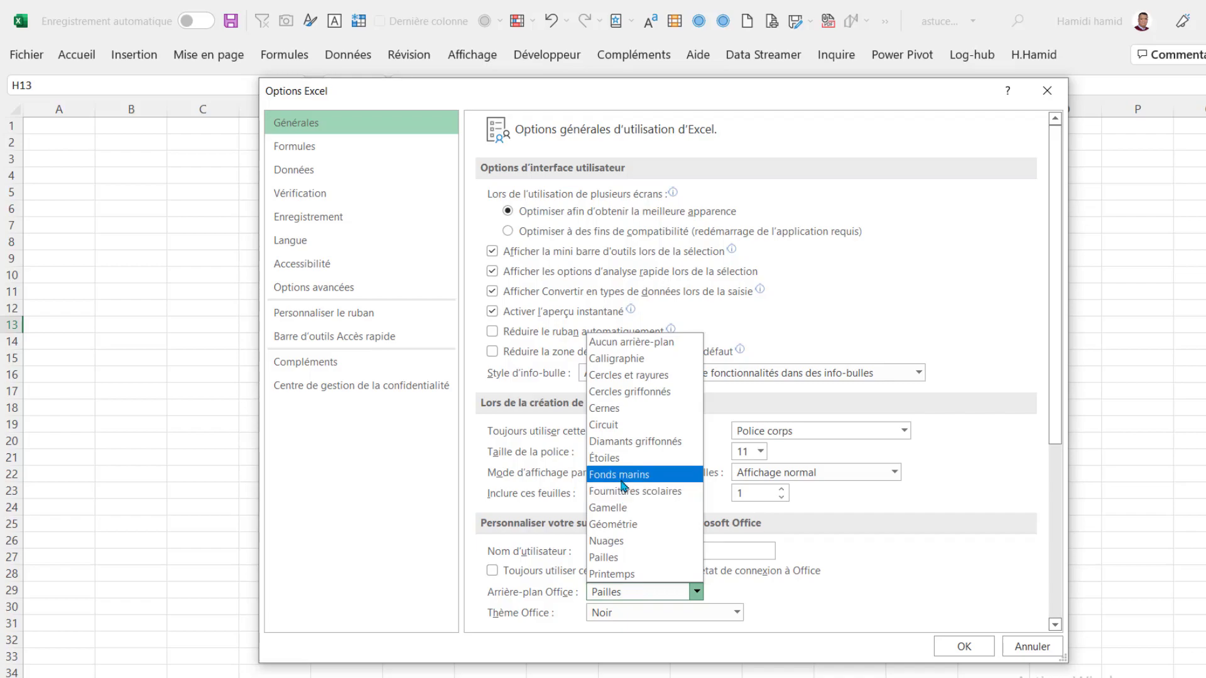
pyautogui.click(622, 475)
pyautogui.click(964, 647)
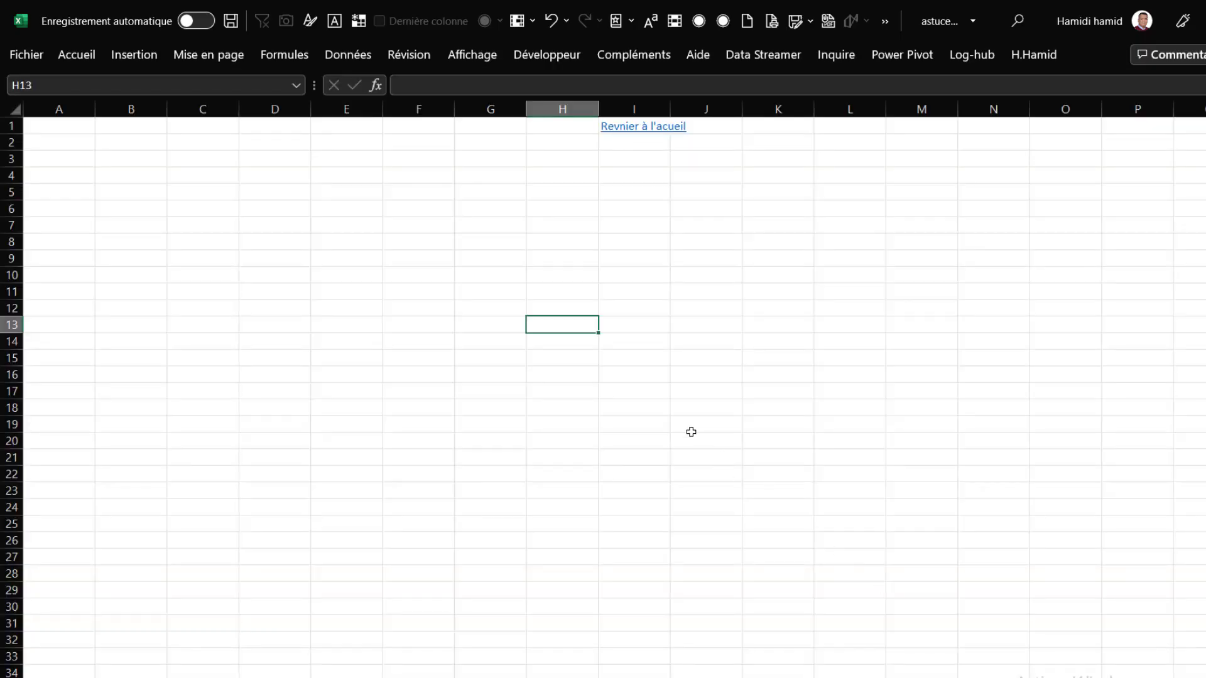
pyautogui.click(692, 429)
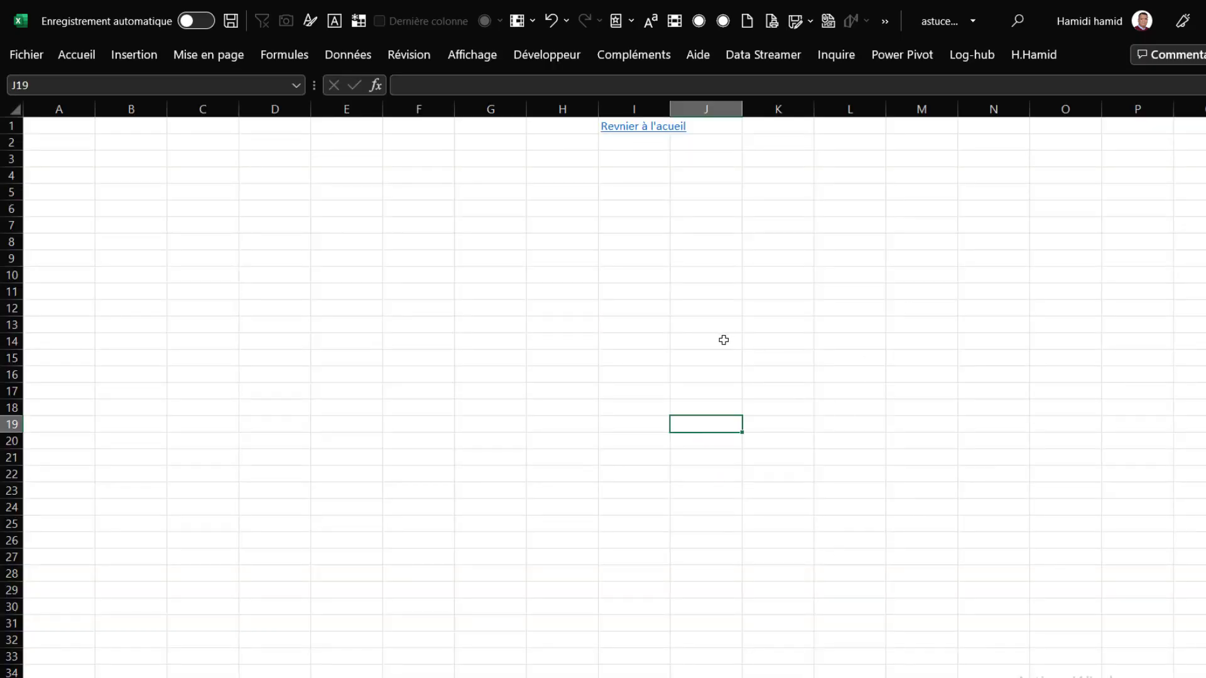
# - Switch the Office theme back to Blanc and return to the 12 Astuces index sheet
pyautogui.click(23, 62)
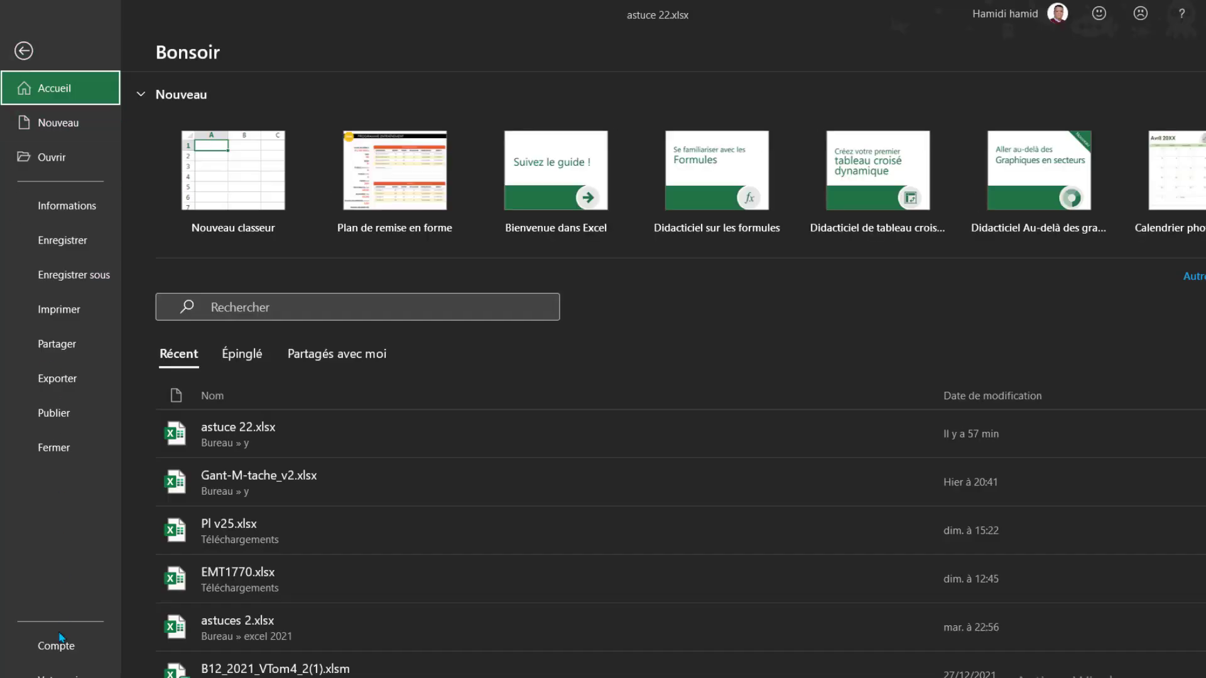
pyautogui.press('t')
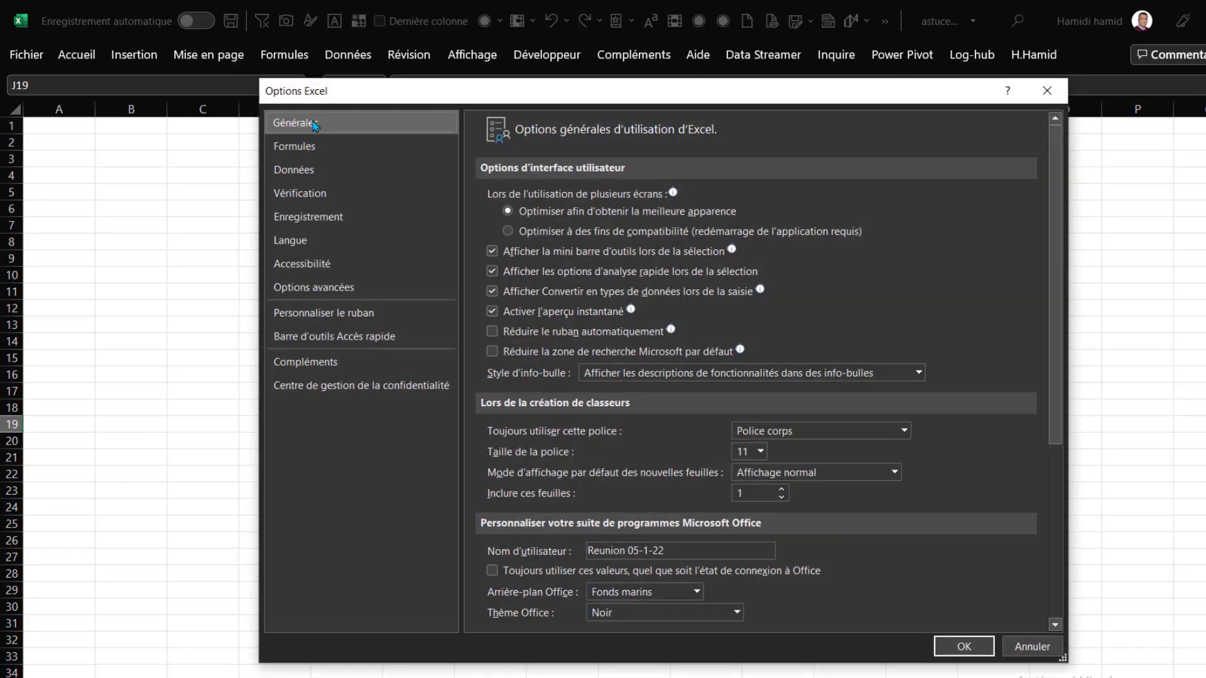
pyautogui.click(697, 592)
pyautogui.click(736, 613)
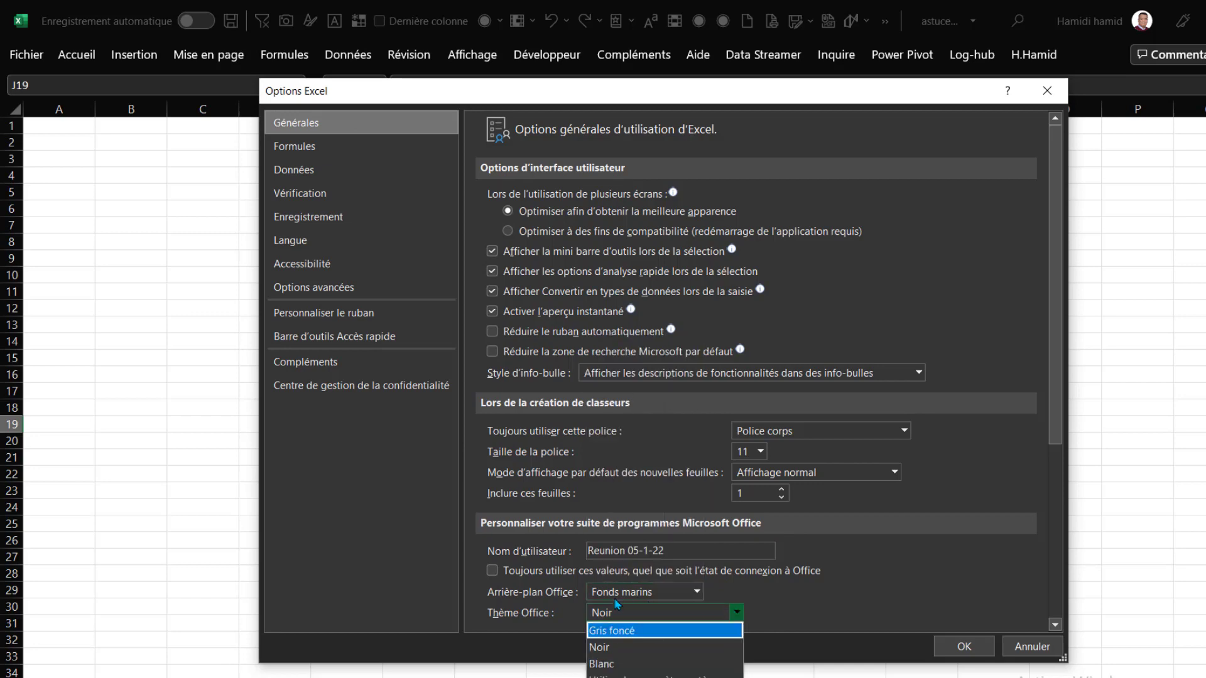
pyautogui.click(604, 663)
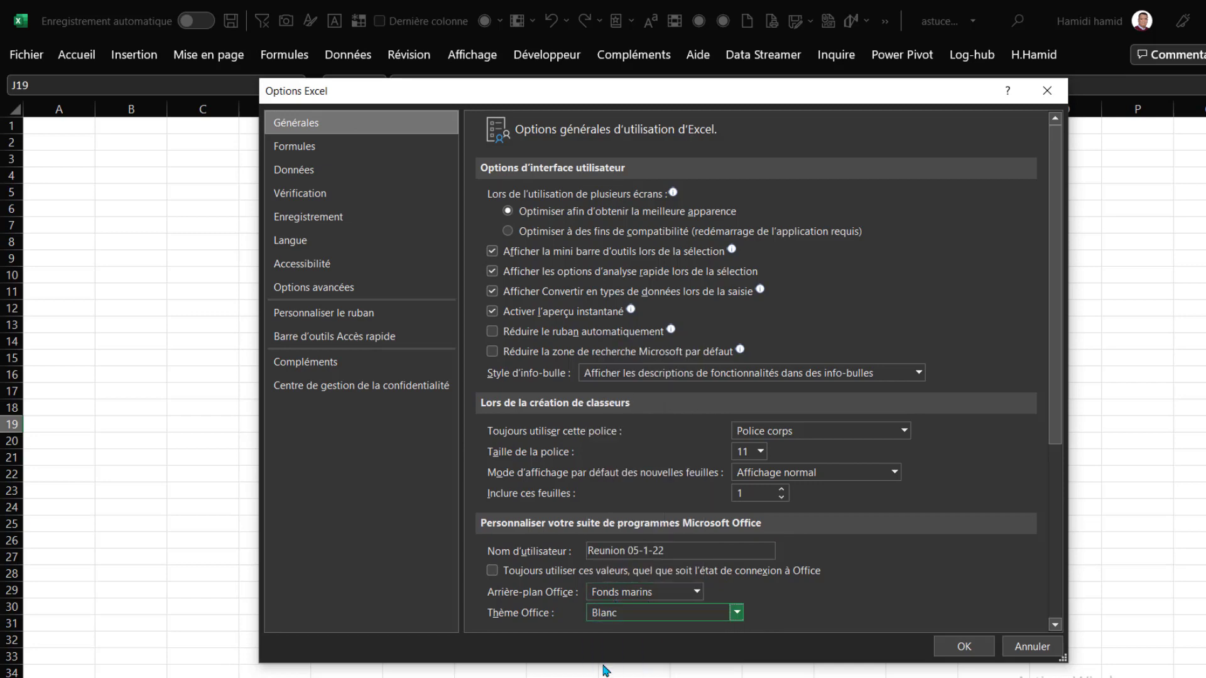
pyautogui.click(964, 646)
pyautogui.click(660, 441)
# - On the 12 Astuces index sheet, enter 11 in C19 as the next tip number
pyautogui.click(615, 130)
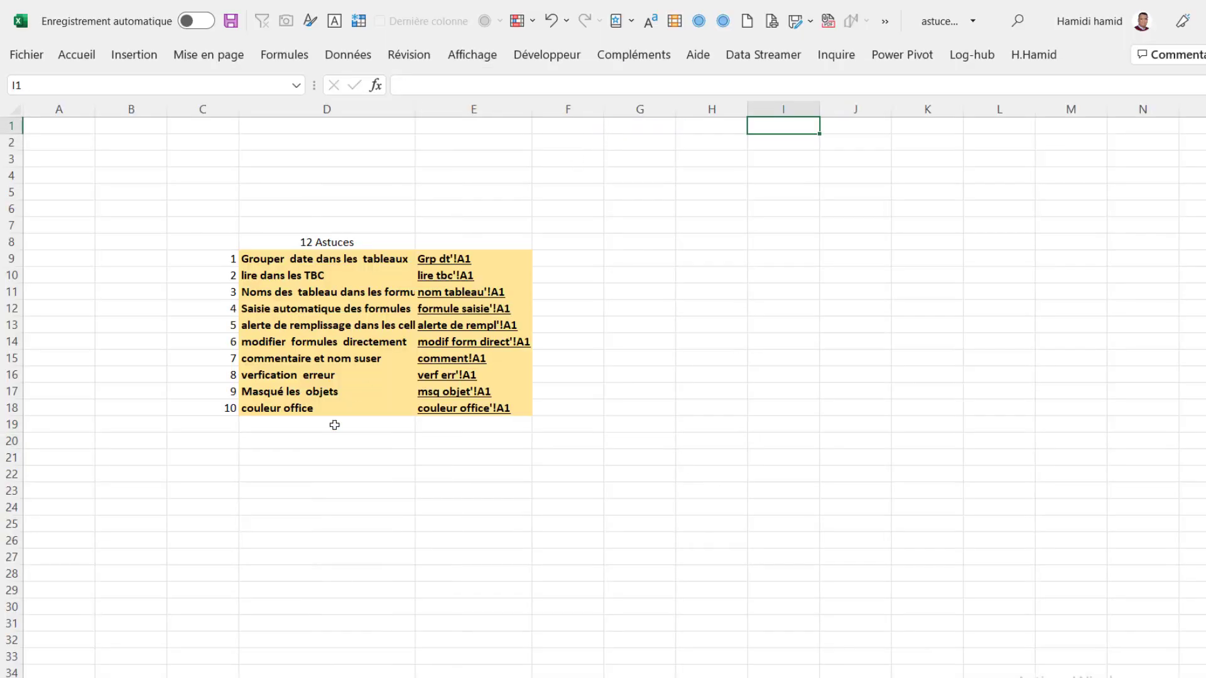
pyautogui.click(224, 421)
pyautogui.write('11')
pyautogui.press('Return')
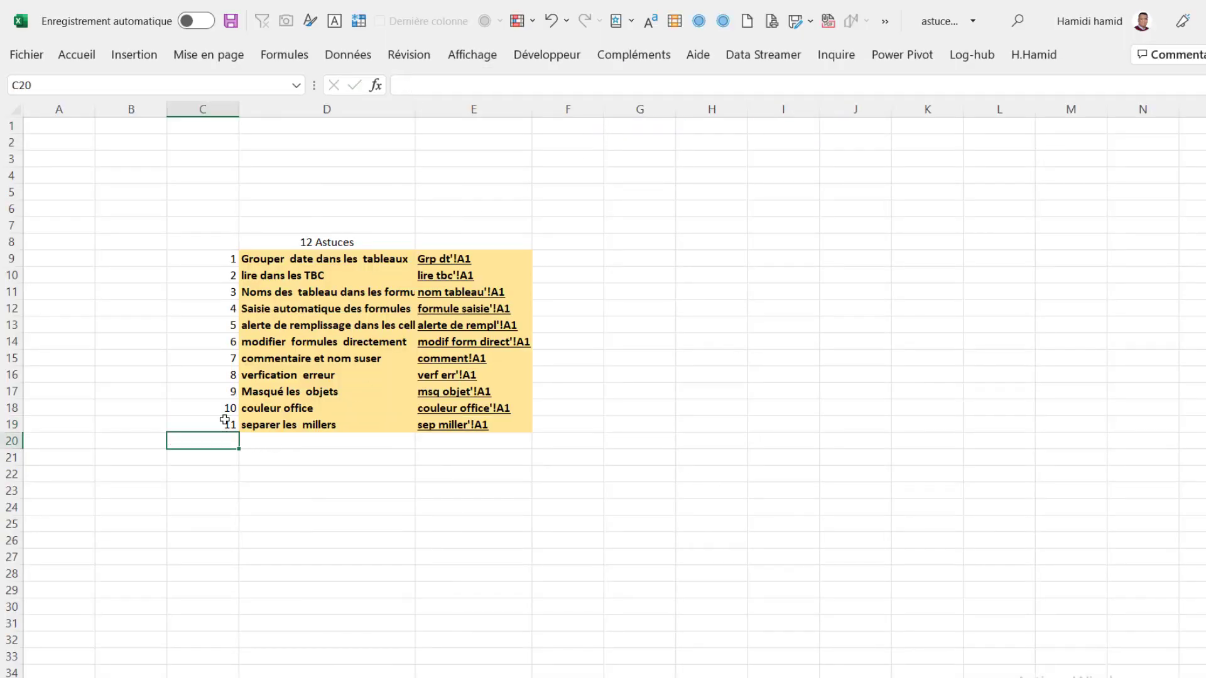
# - Go to the sep miller sheet and enter 21616161 in cell K13
pyautogui.click(451, 433)
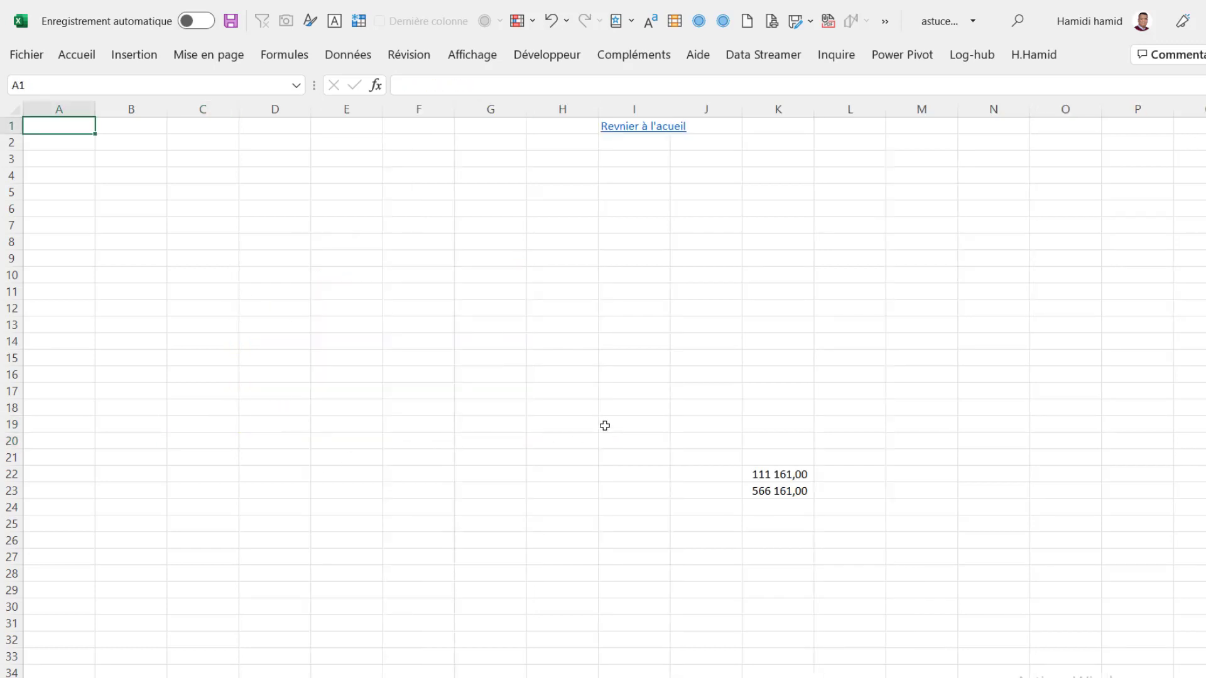
pyautogui.click(26, 56)
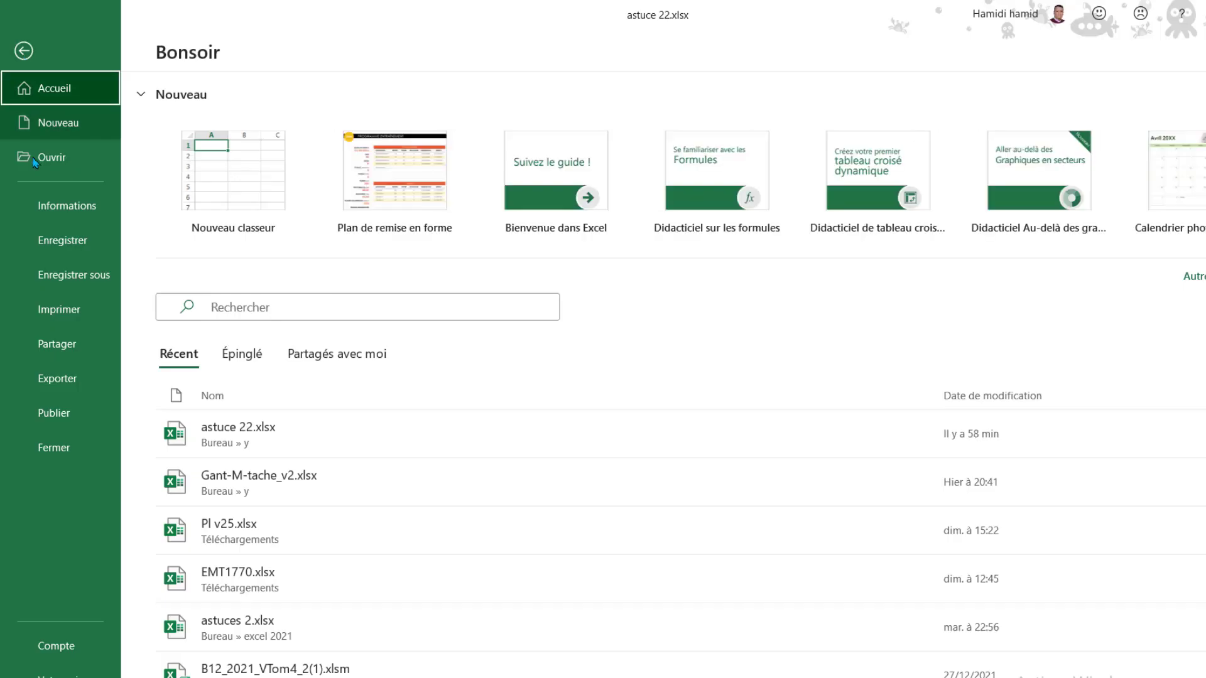
pyautogui.press('Escape')
pyautogui.click(795, 318)
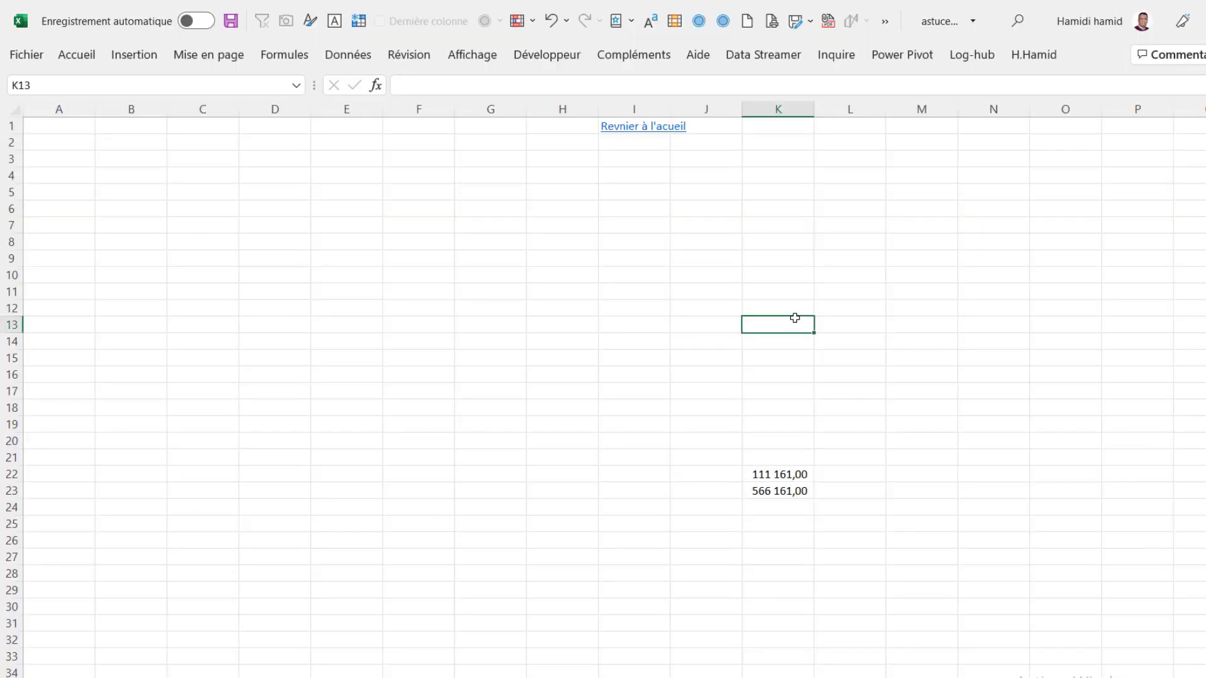
pyautogui.write('21616161')
pyautogui.press('Return')
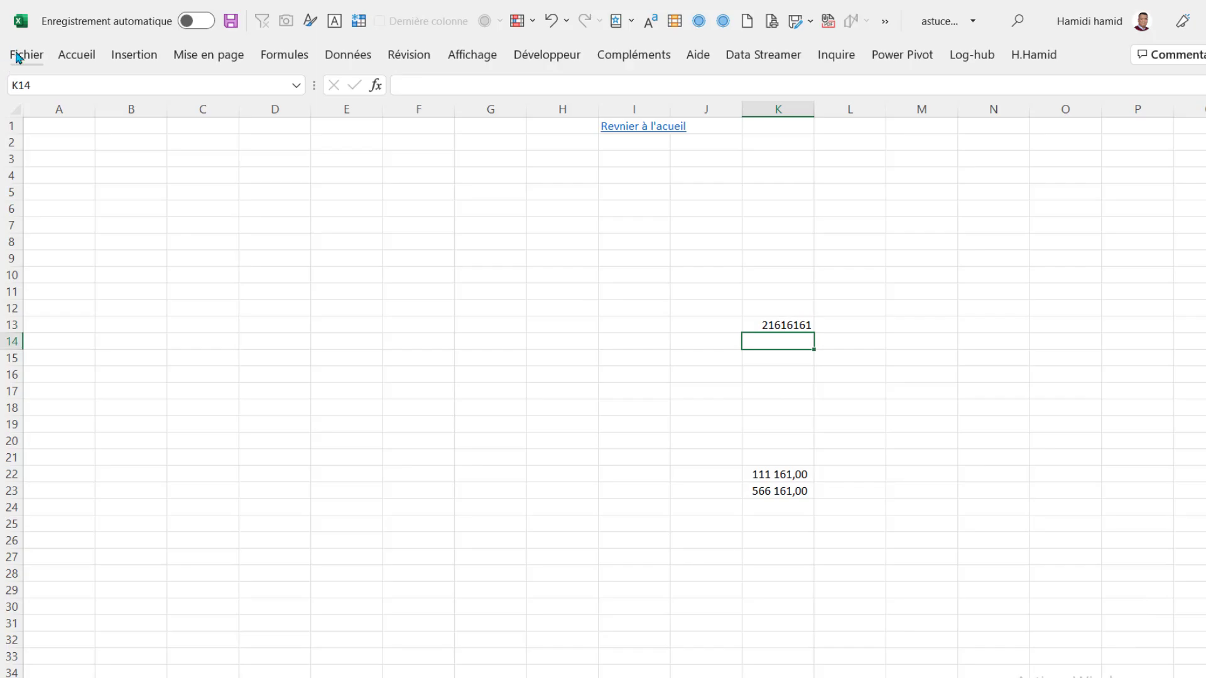
# - In Options avancées, turn off the system separators and change the thousands separator character
pyautogui.click(19, 55)
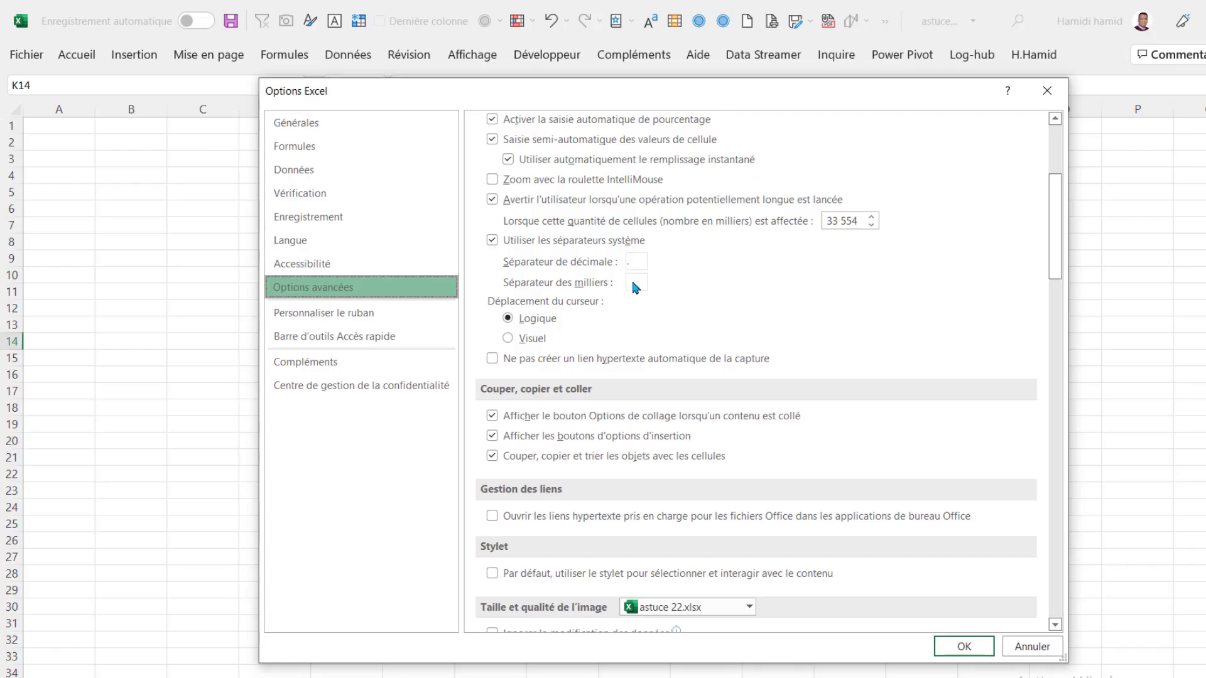
pyautogui.click(511, 244)
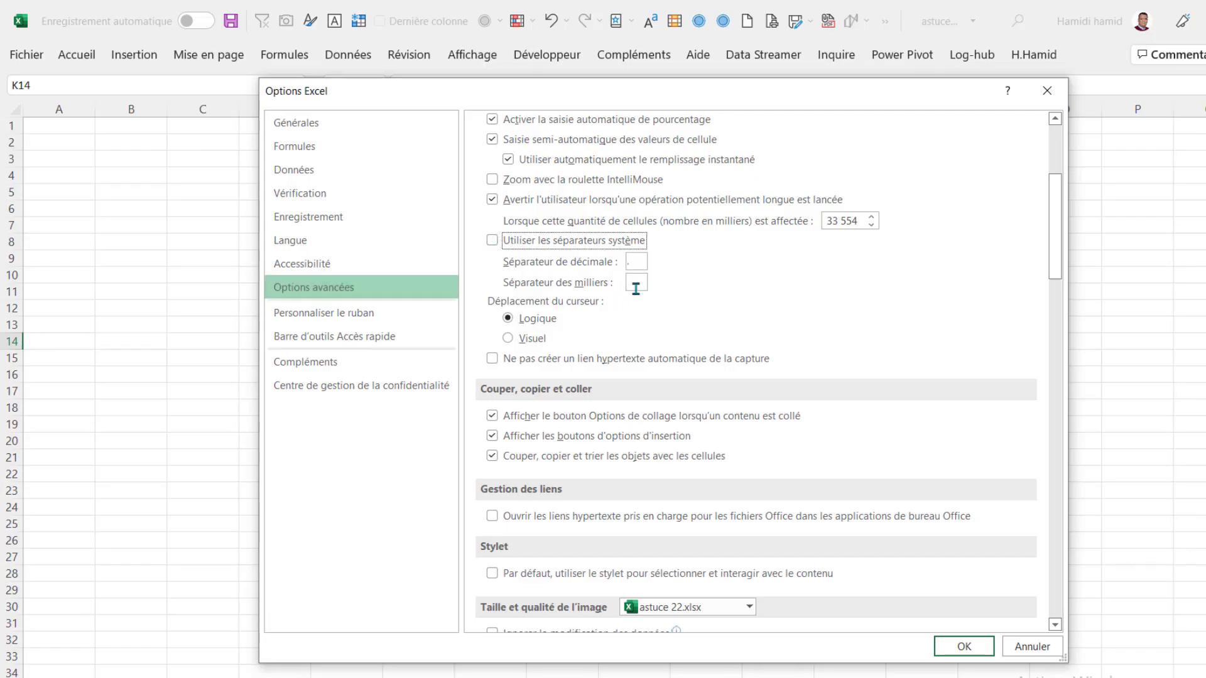
pyautogui.click(636, 282)
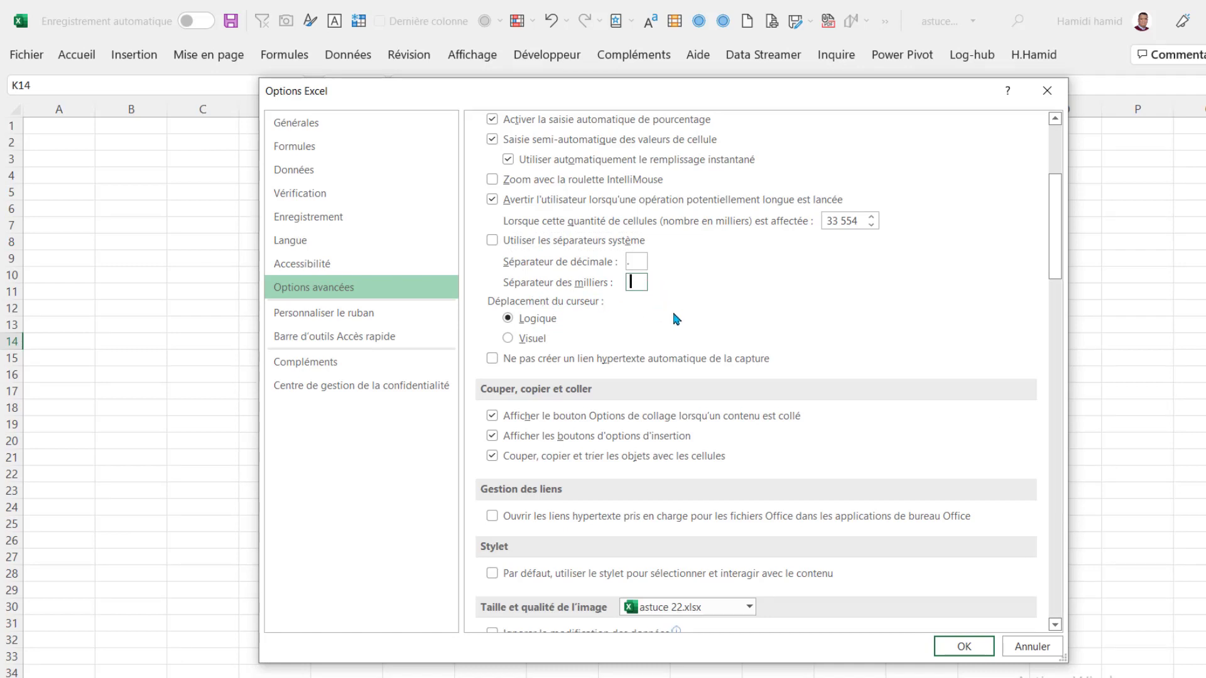
pyautogui.press('BackSpace')
pyautogui.click(940, 642)
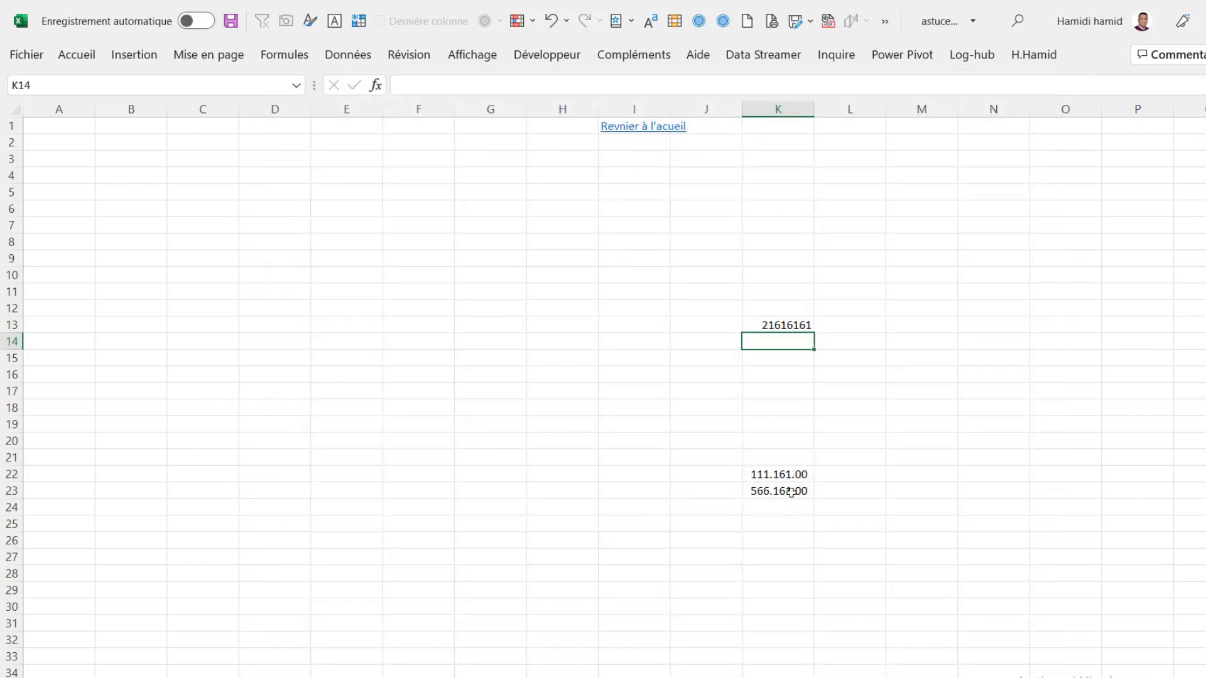
# - Back on the home sheet, enter 12 in C20 for the twelfth tip
pyautogui.click(630, 126)
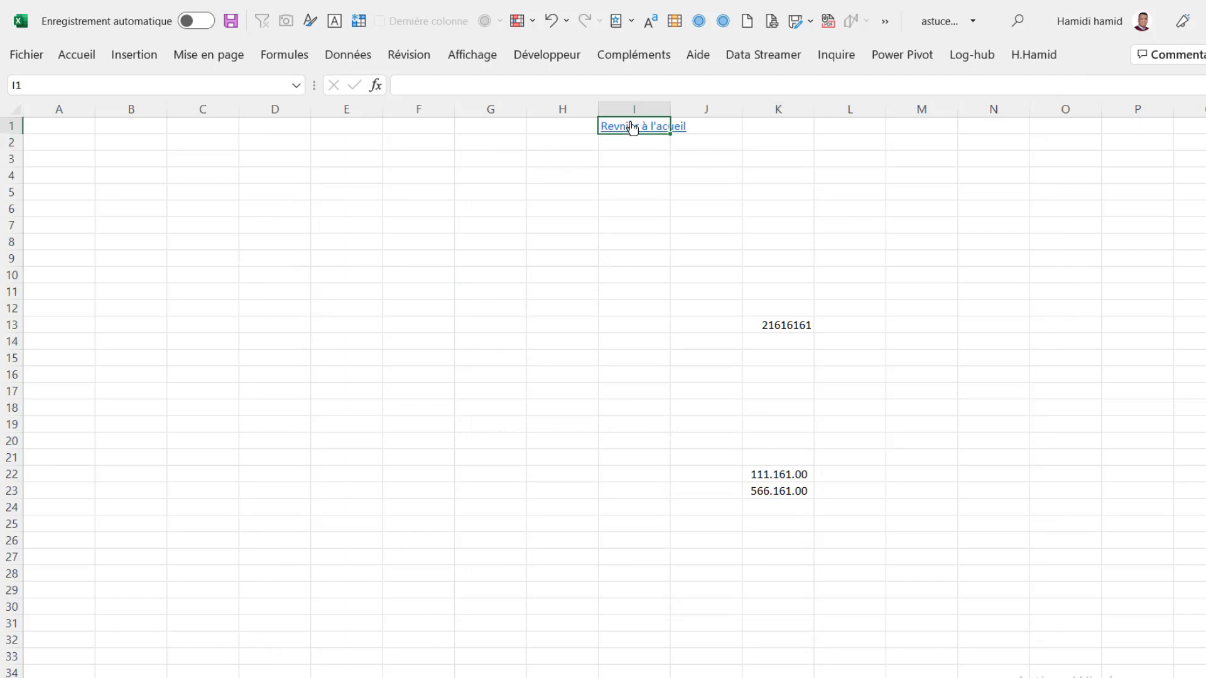
pyautogui.click(208, 445)
pyautogui.write('12')
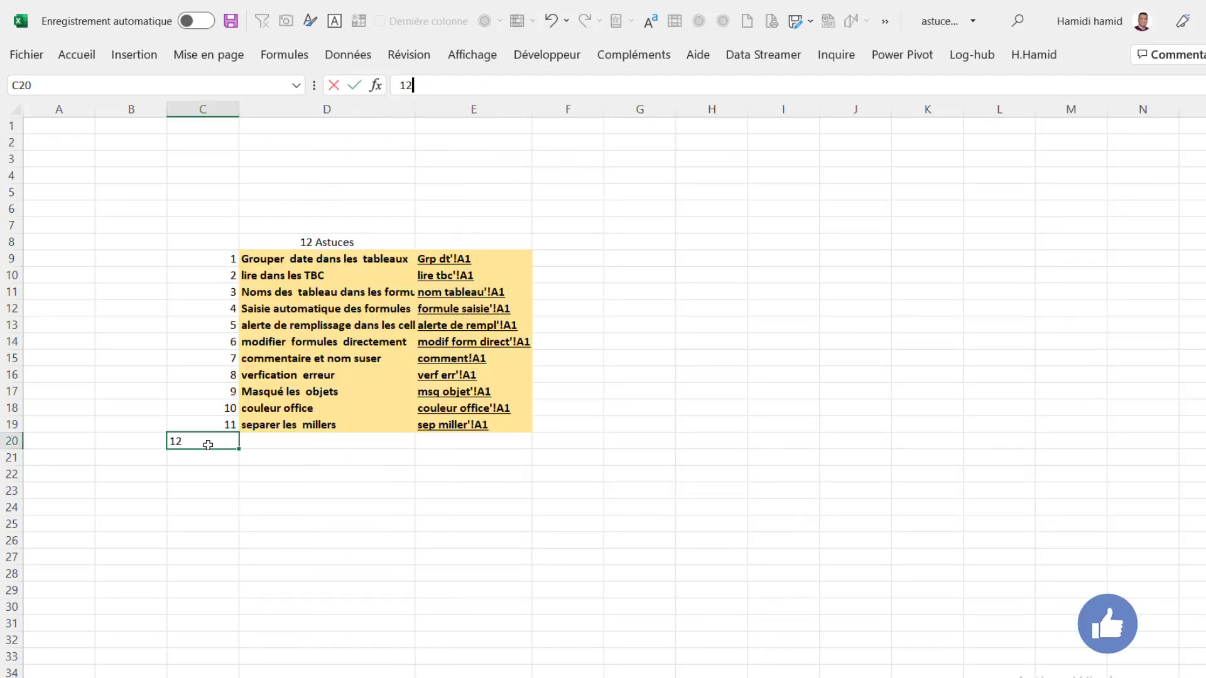
pyautogui.press('Return')
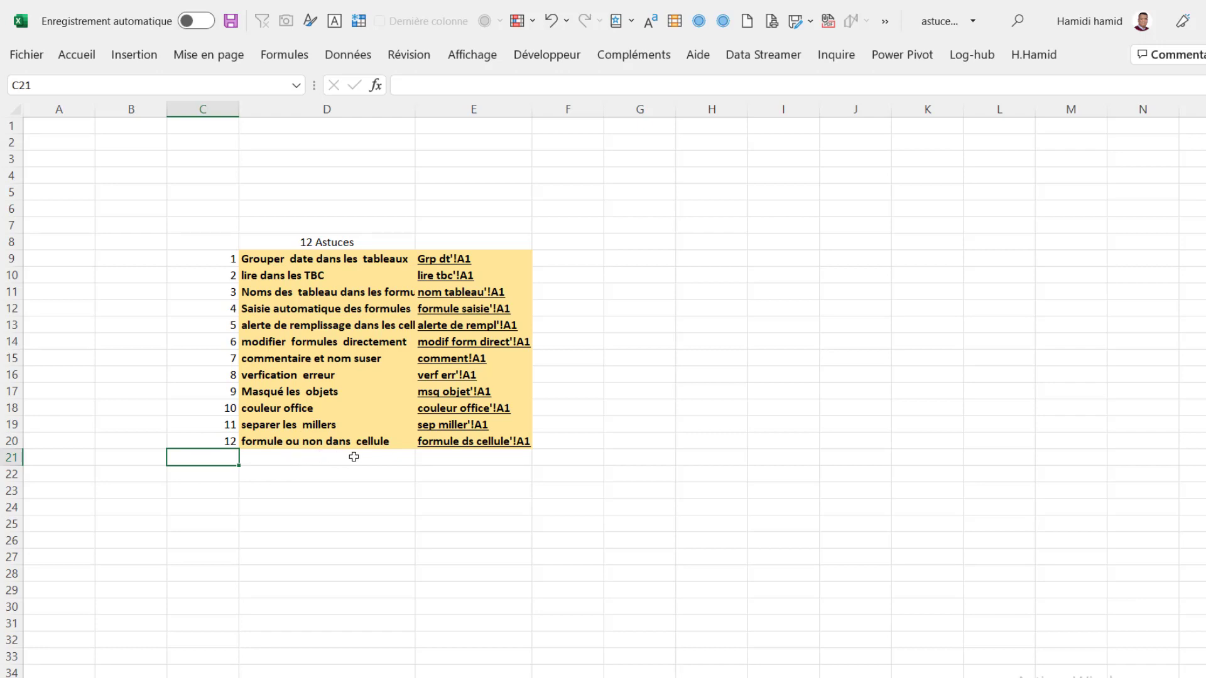
# - Enter the formula =6+3 in H12 so it returns 9
pyautogui.click(724, 314)
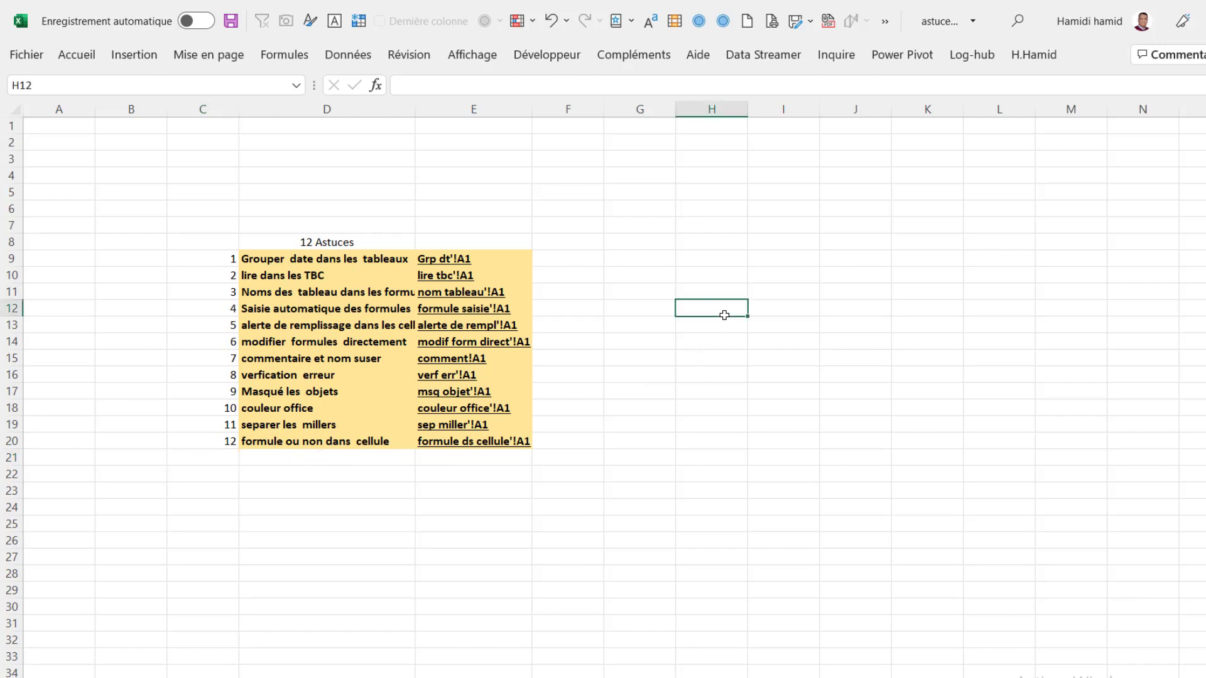
pyautogui.write('=N(9')
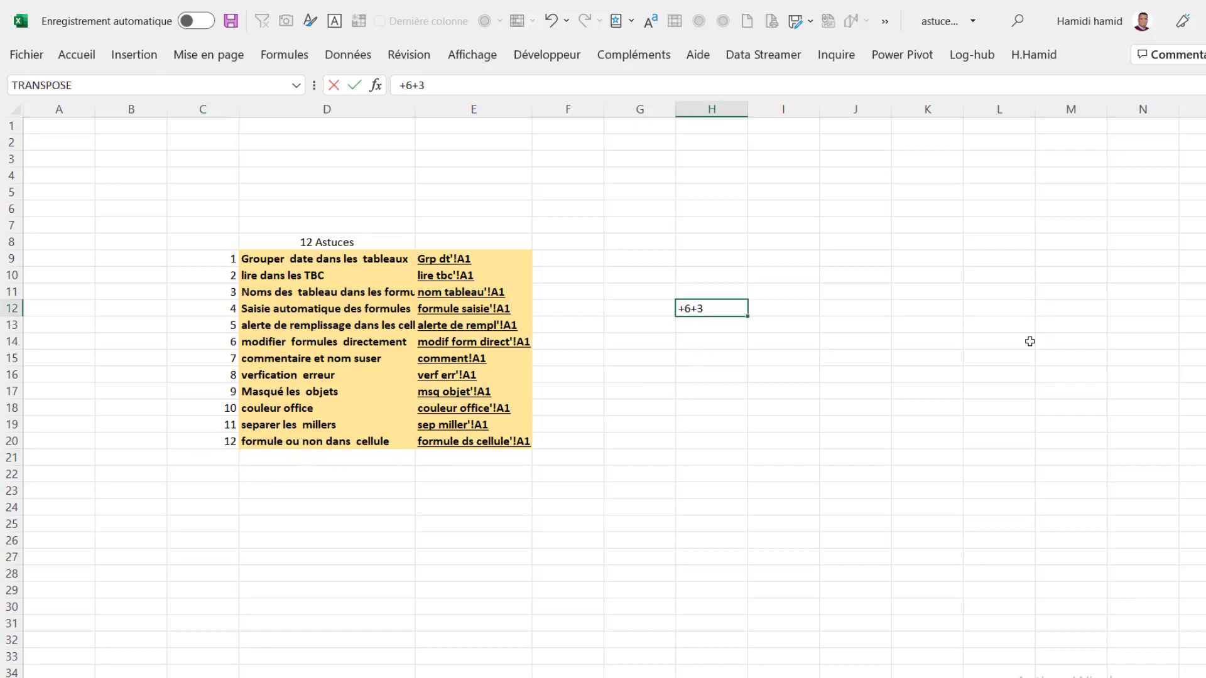
pyautogui.click(944, 376)
pyautogui.click(725, 308)
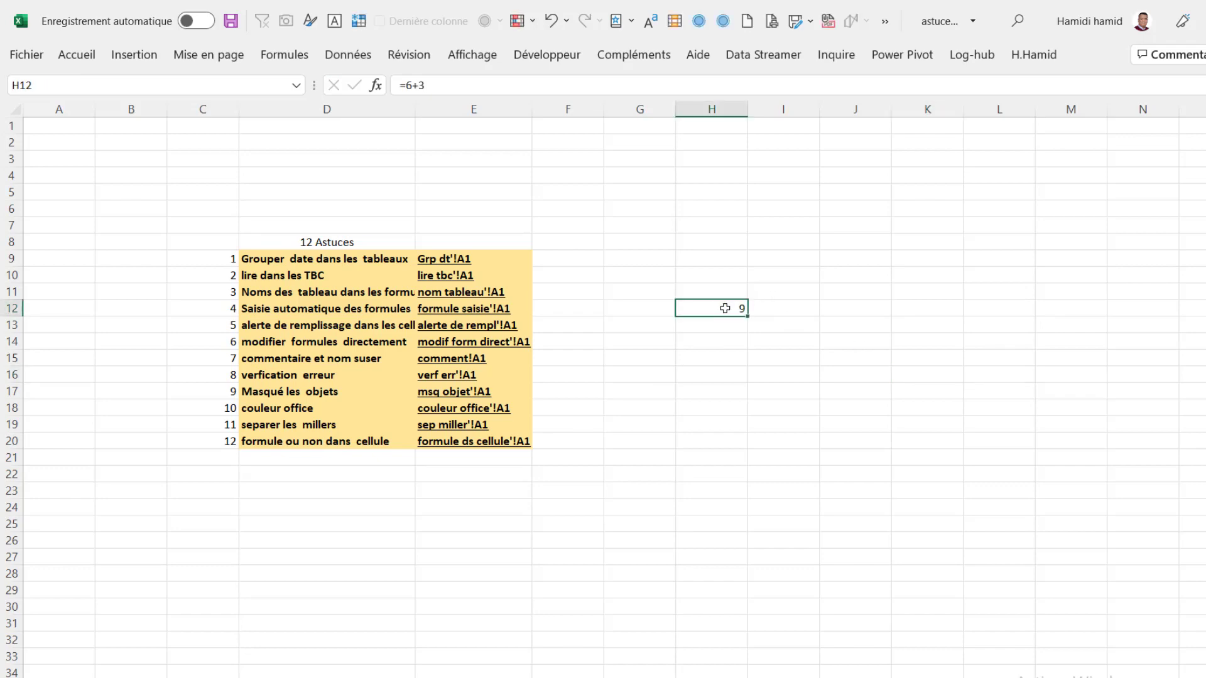
pyautogui.click(28, 57)
# - In Options avancées, enable 'Formules dans les cellules au lieu de leurs résultats calculés'
pyautogui.click(51, 670)
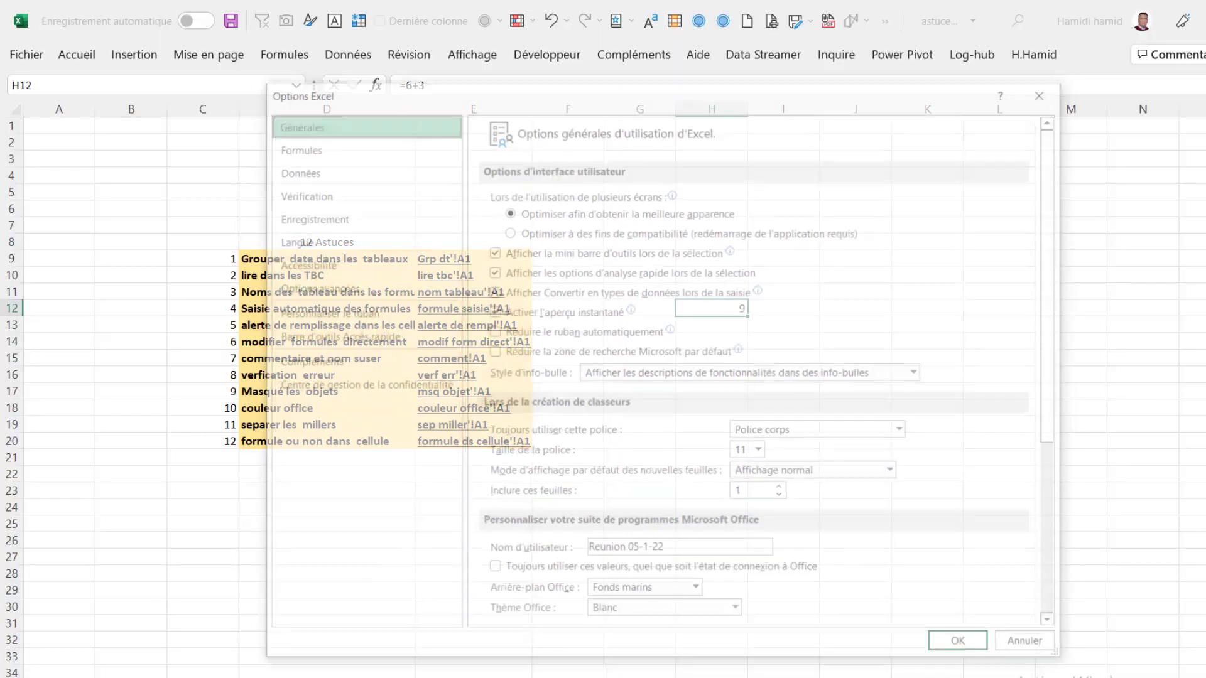
pyautogui.click(323, 290)
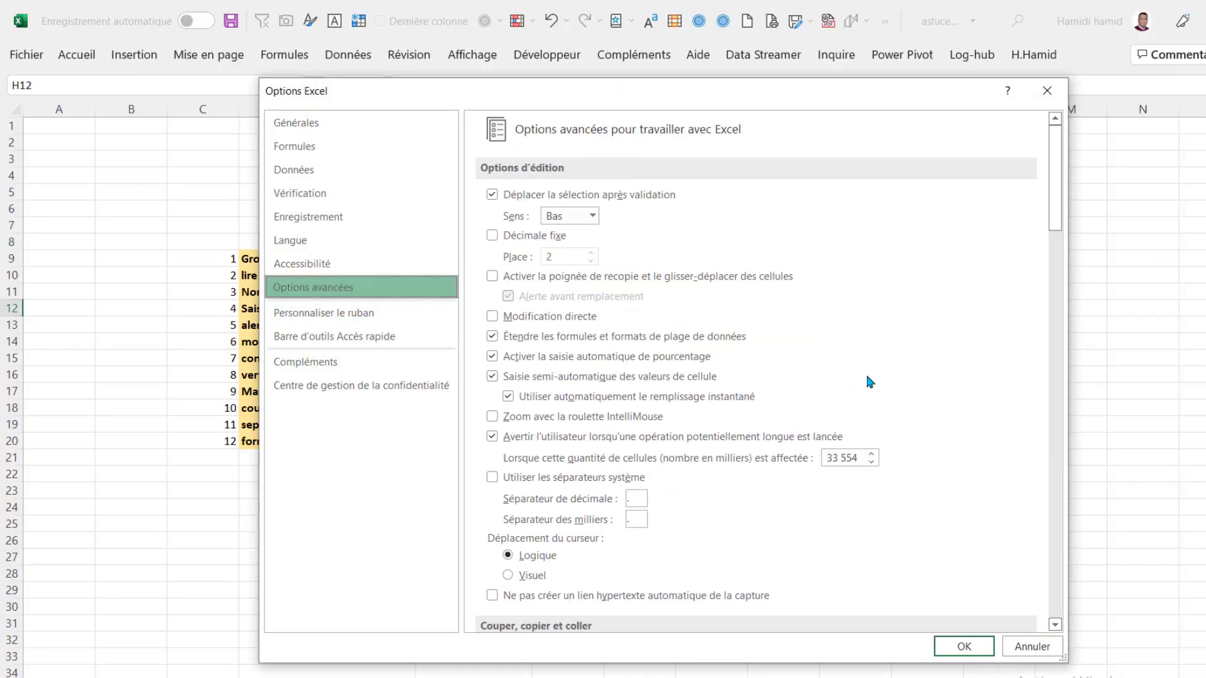
pyautogui.scroll(-10, 867, 377)
pyautogui.scroll(-5, 876, 427)
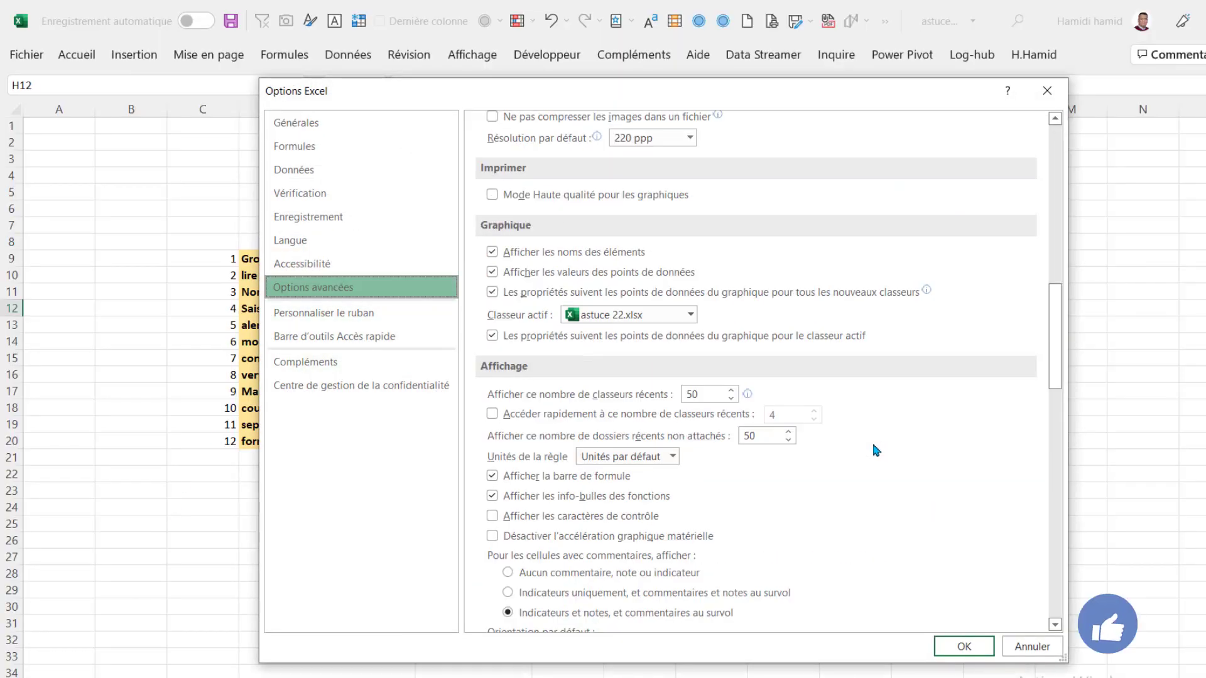
pyautogui.scroll(-5, 846, 448)
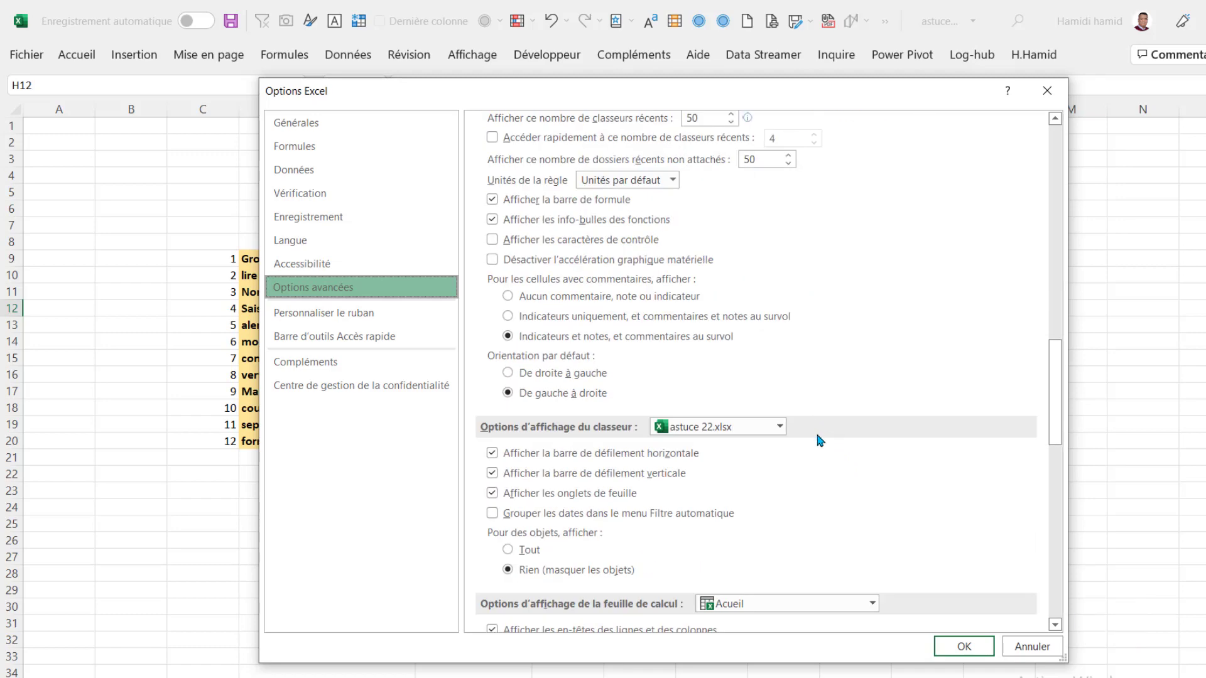
pyautogui.scroll(-4, 816, 435)
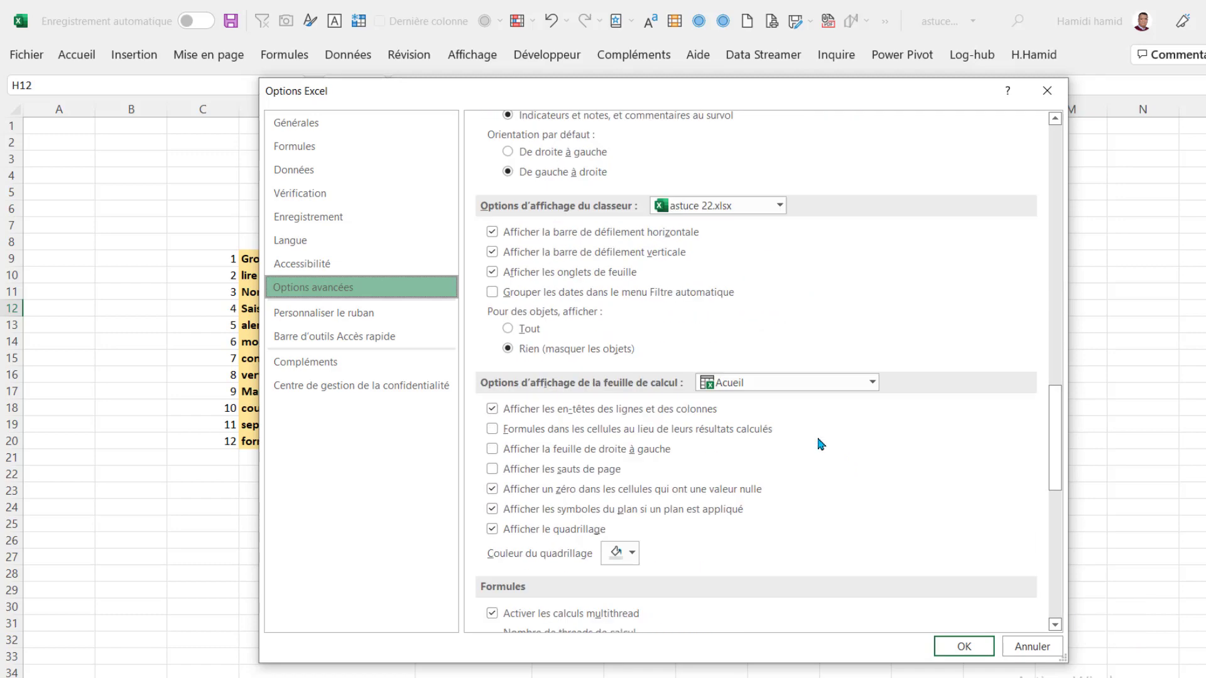
pyautogui.click(495, 430)
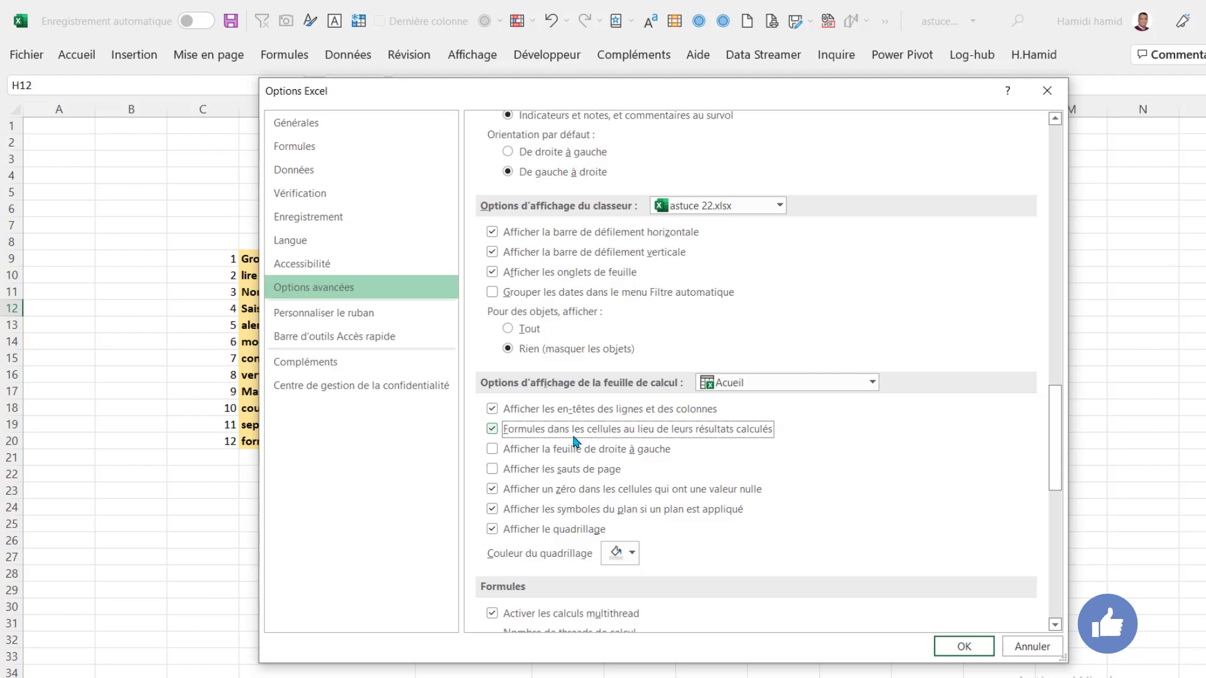
pyautogui.click(949, 646)
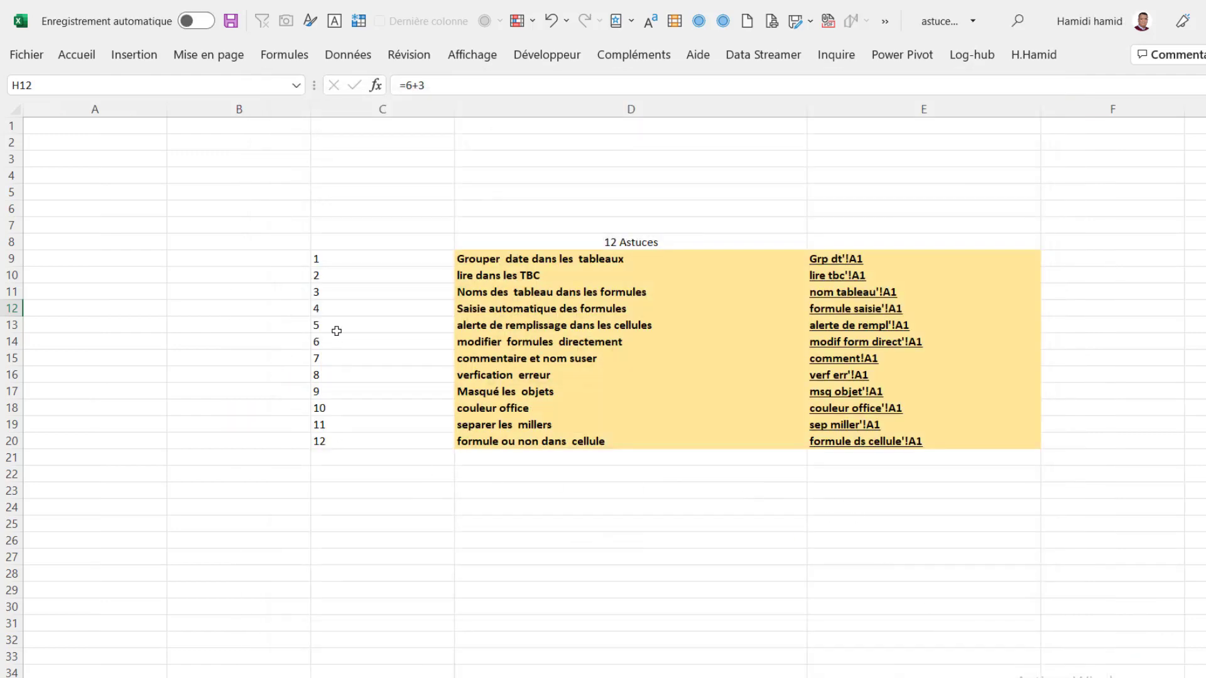
# - Enter =63+6 in C26, where it shows as formula text, then inspect D28 and D26
pyautogui.click(630, 244)
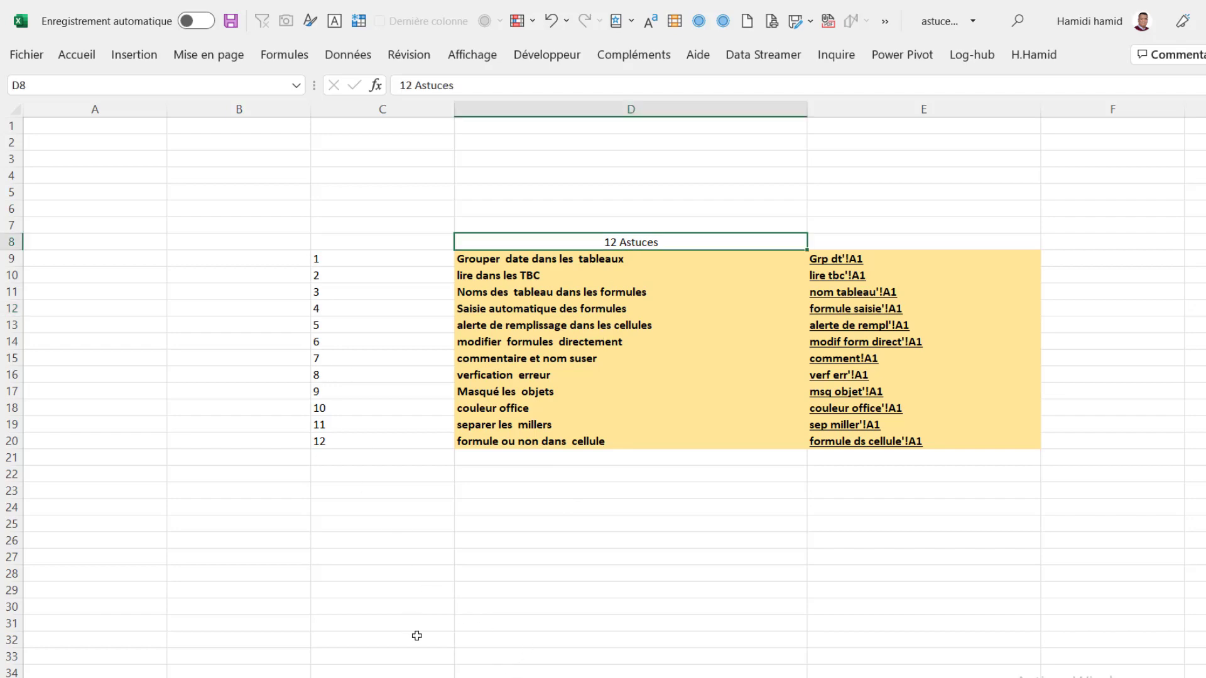
pyautogui.click(372, 545)
pyautogui.write('=6')
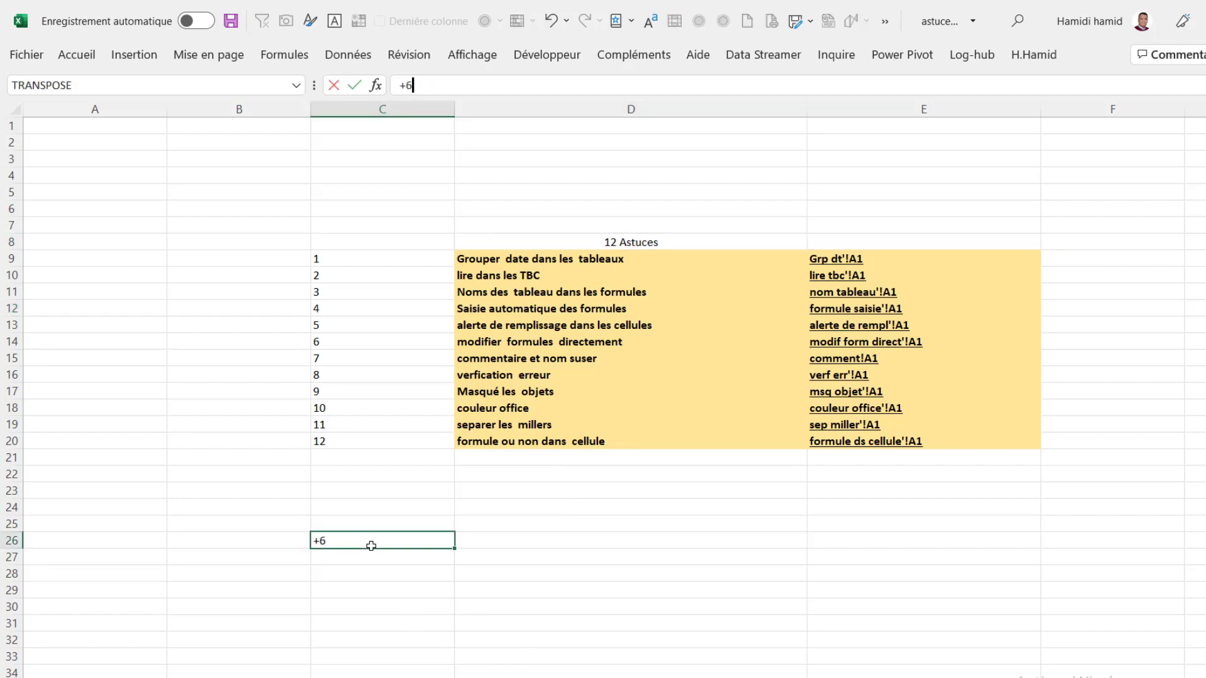
pyautogui.write('3+6')
pyautogui.press('Return')
pyautogui.click(371, 541)
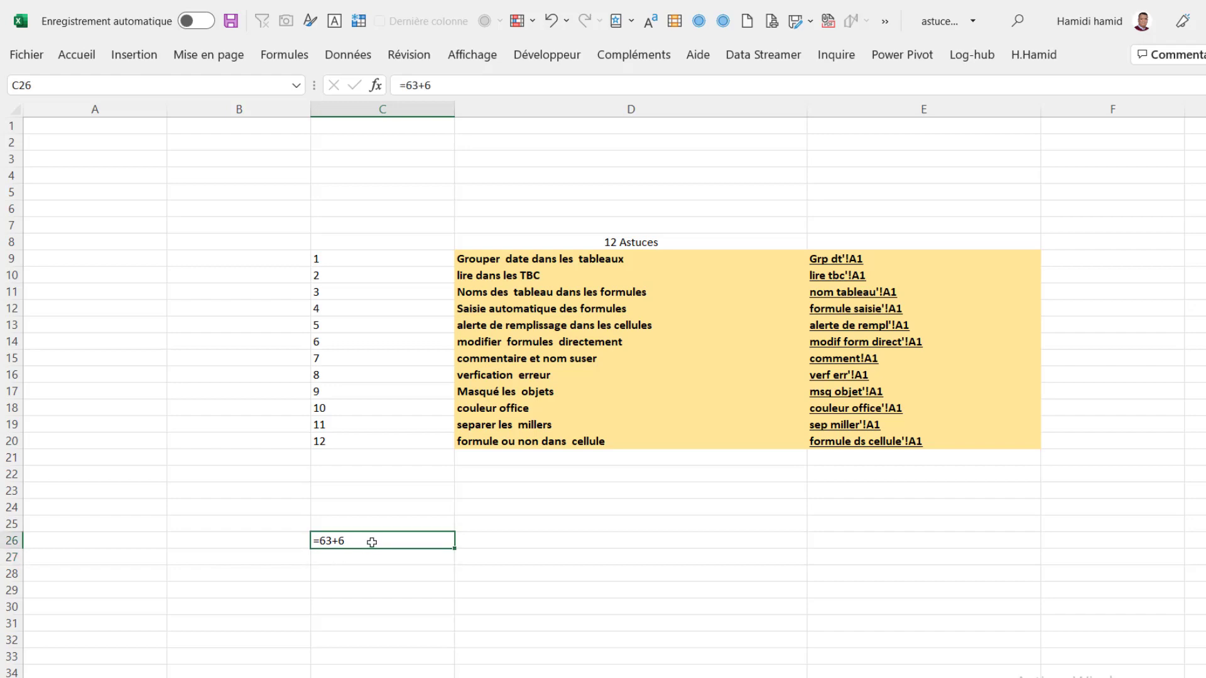
pyautogui.click(627, 574)
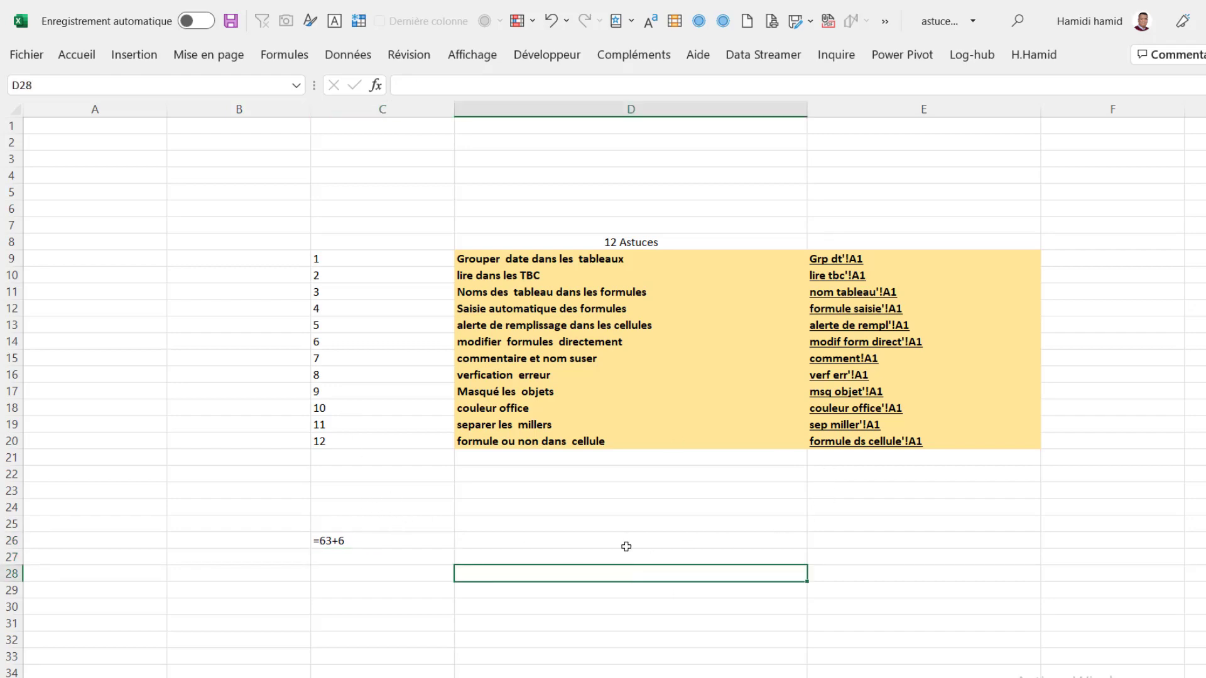
pyautogui.click(616, 546)
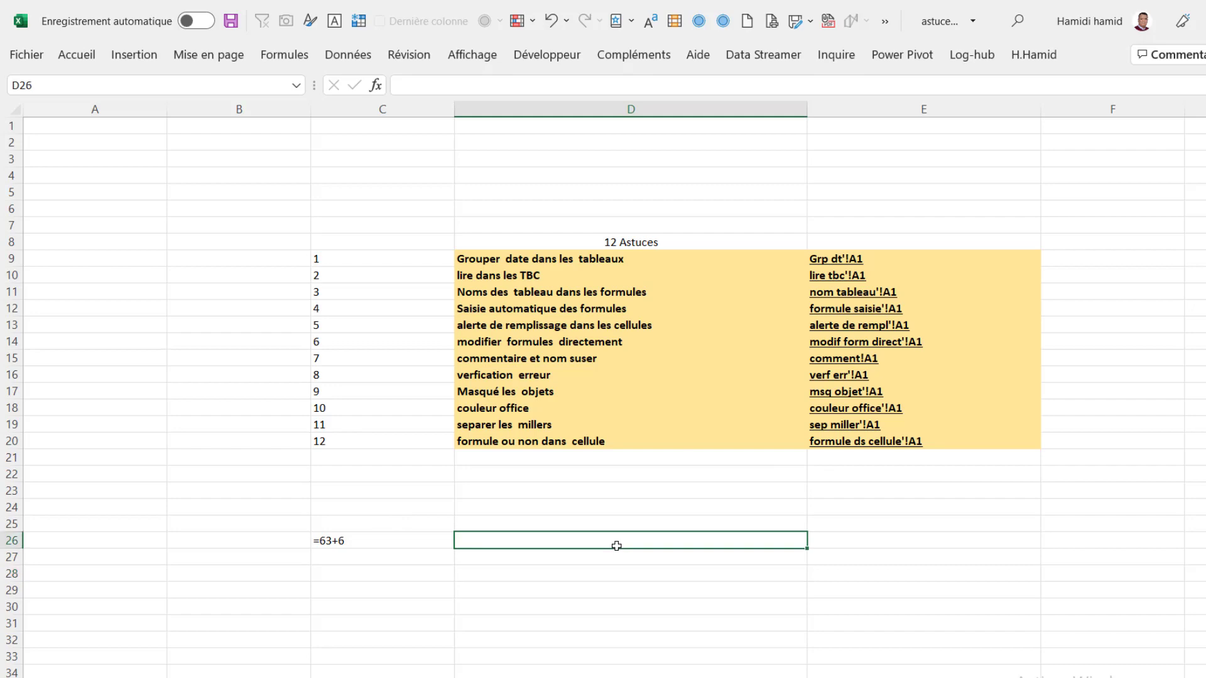